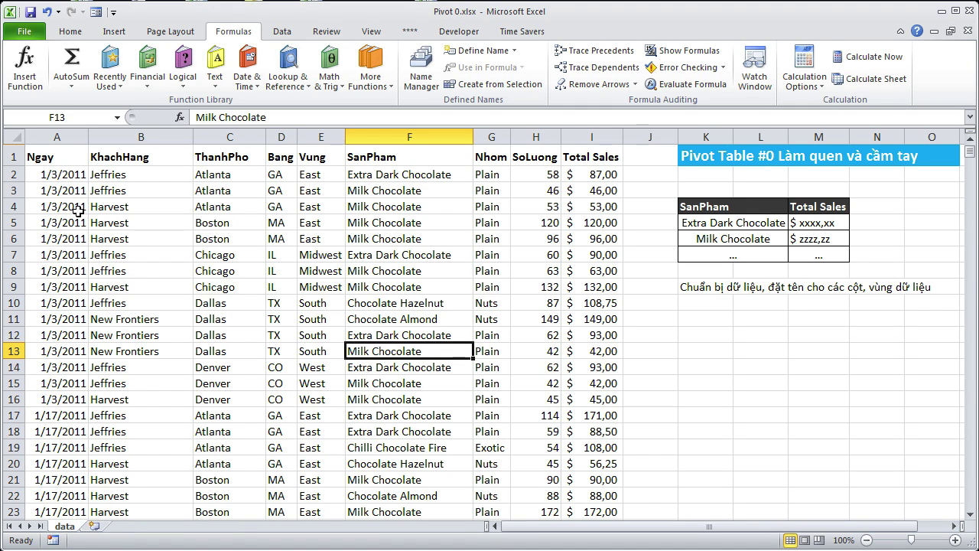
- Walk through the sales columns Ngay, KhachHang, ThanhPho, Bang, Vung, SanPham, Nhom, SoLuong and Total Sales
left_click(59, 160)
left_click(163, 159)
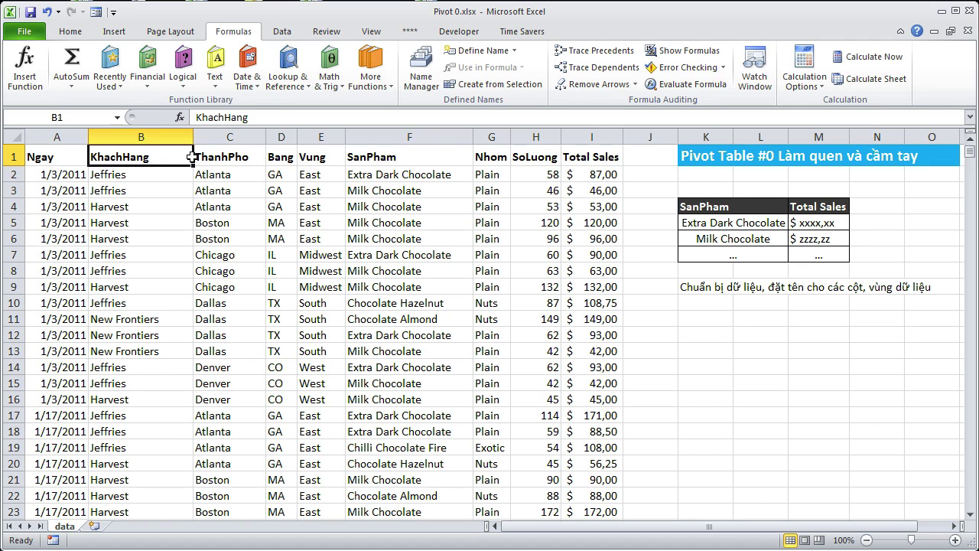
left_click(242, 153)
left_click(274, 153)
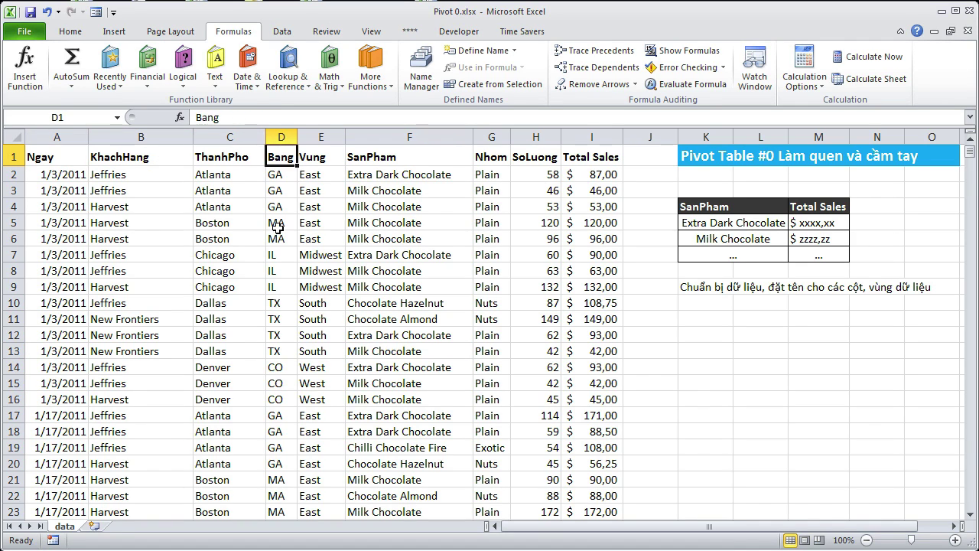
left_click(328, 153)
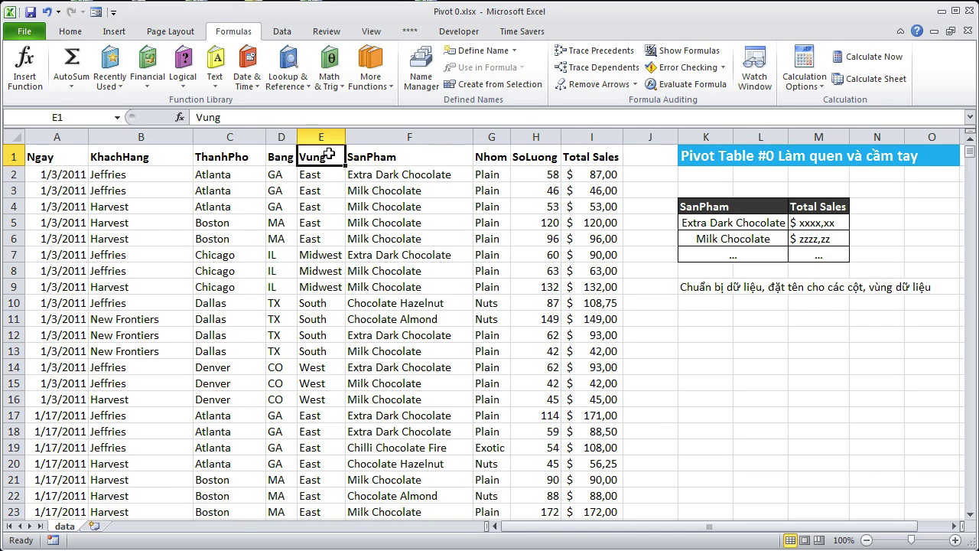
left_click_drag(411, 156, 423, 284)
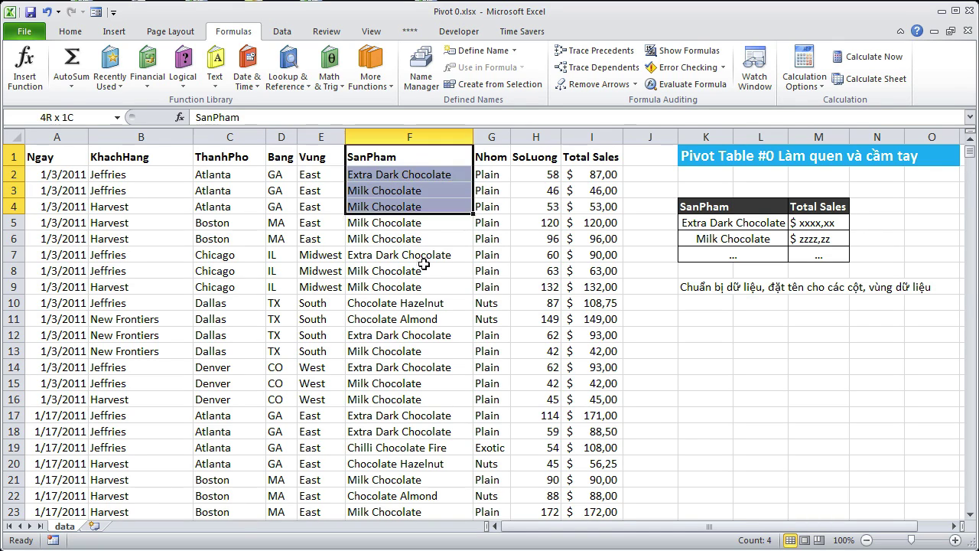
left_click_drag(492, 157, 501, 255)
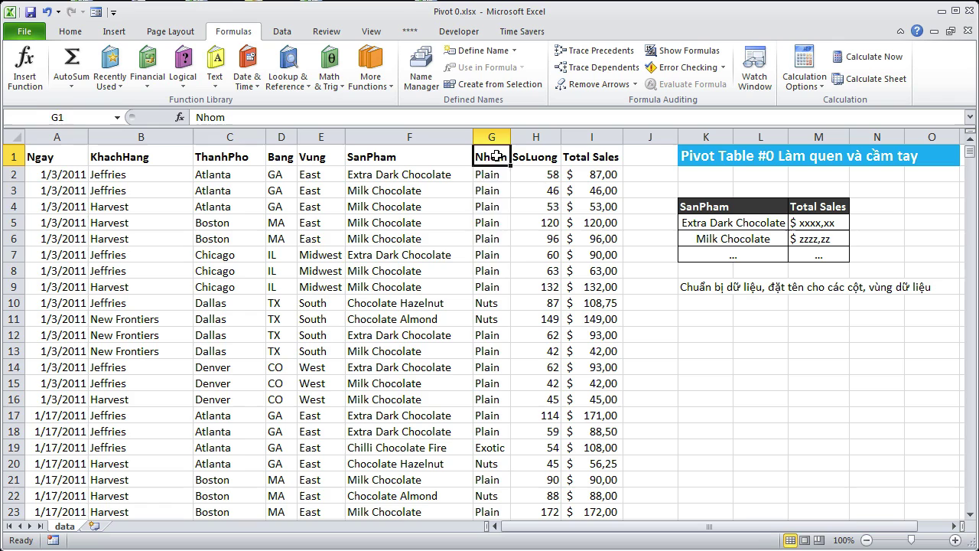
left_click_drag(535, 157, 551, 271)
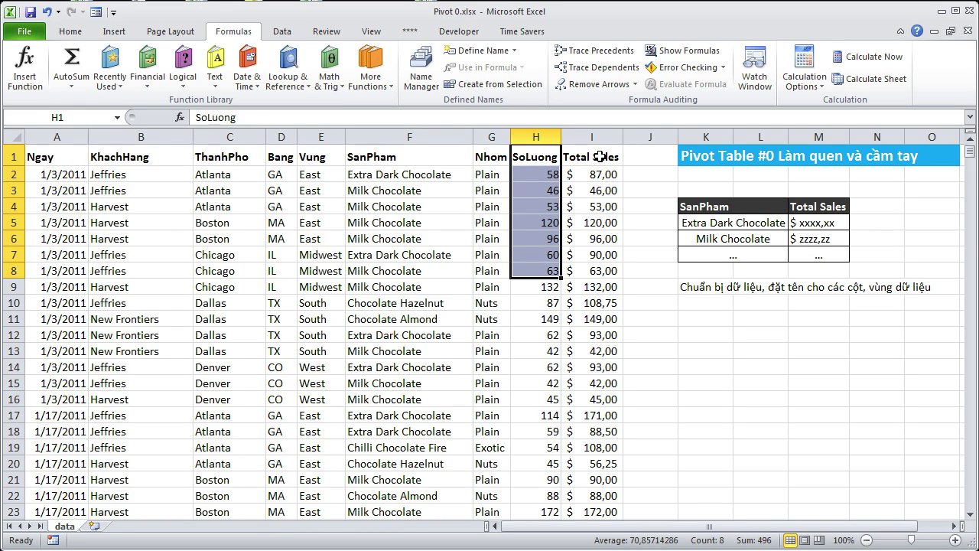
left_click_drag(600, 156, 605, 318)
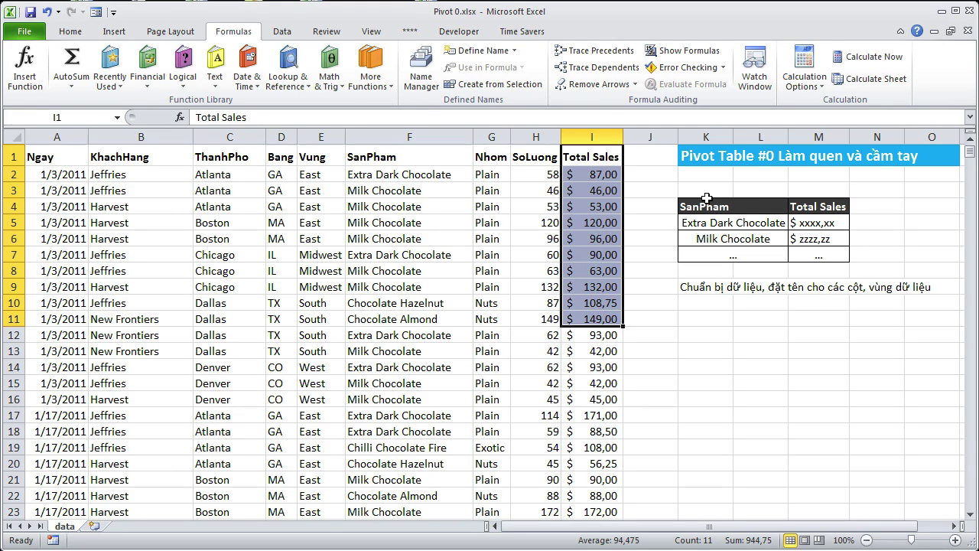
- Point out the summary table's SanPham and Total Sales columns and sample entries Harvest and Midwest
left_click(739, 206)
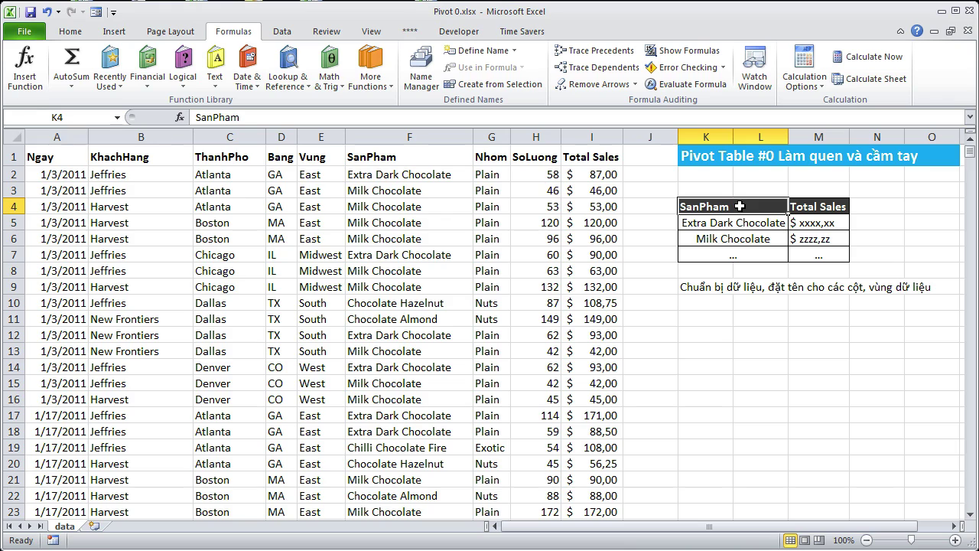
left_click_drag(734, 205, 733, 254)
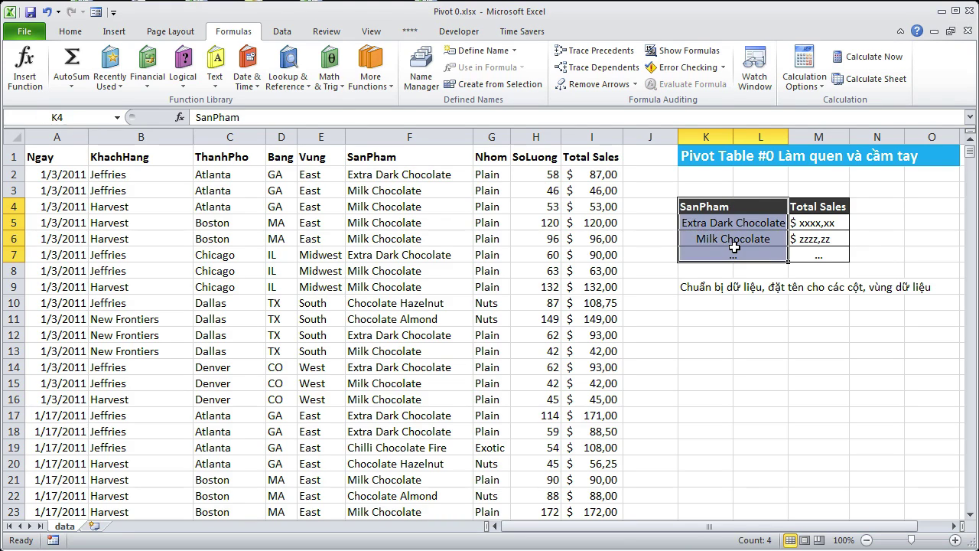
left_click_drag(830, 206, 819, 255)
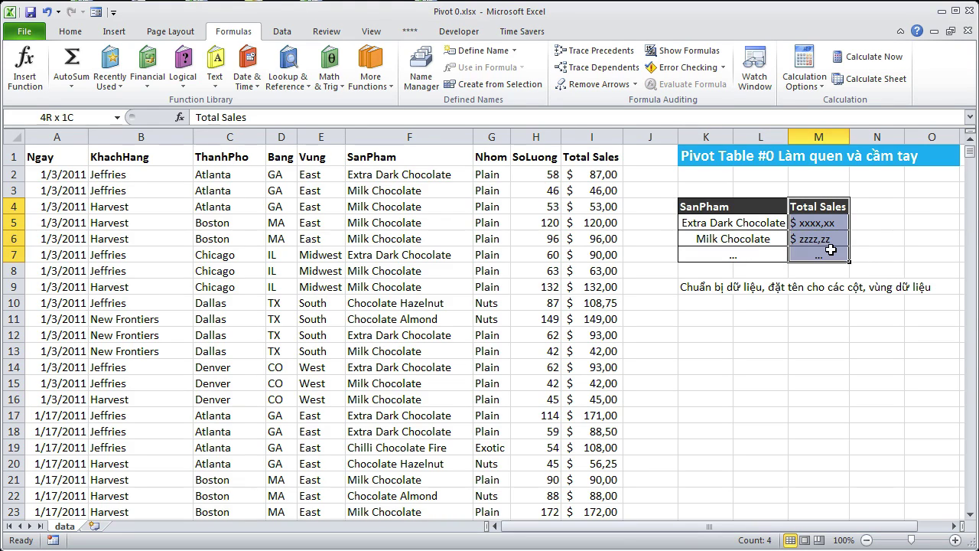
left_click(754, 209)
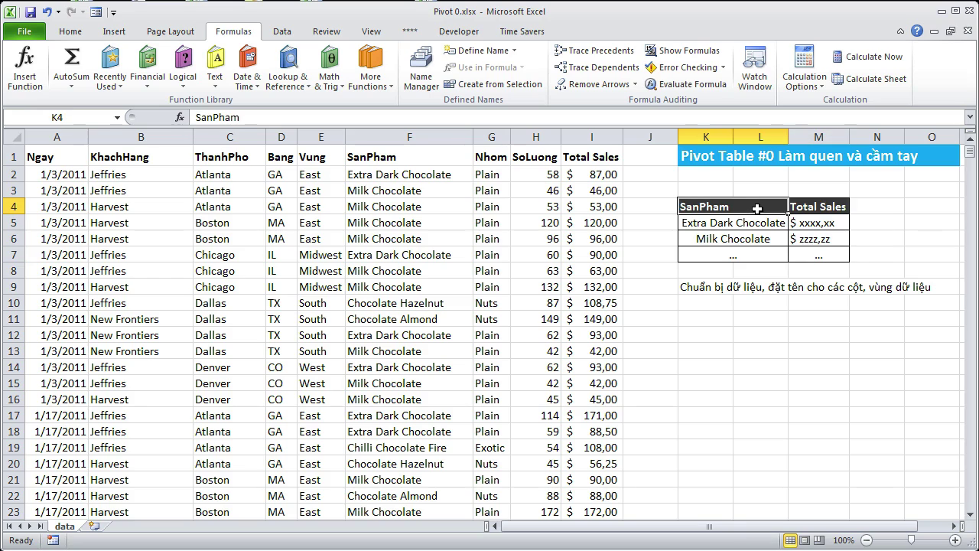
left_click(833, 226)
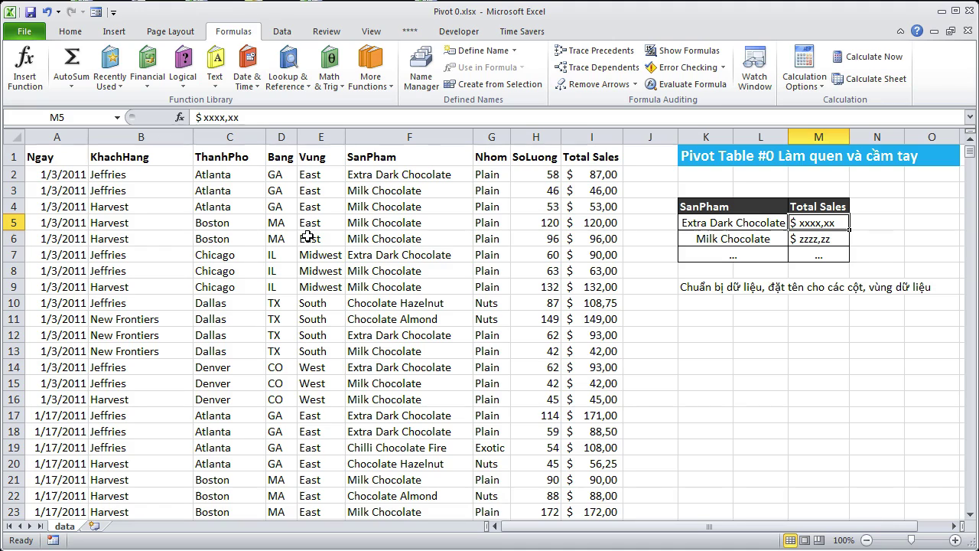
left_click(189, 227)
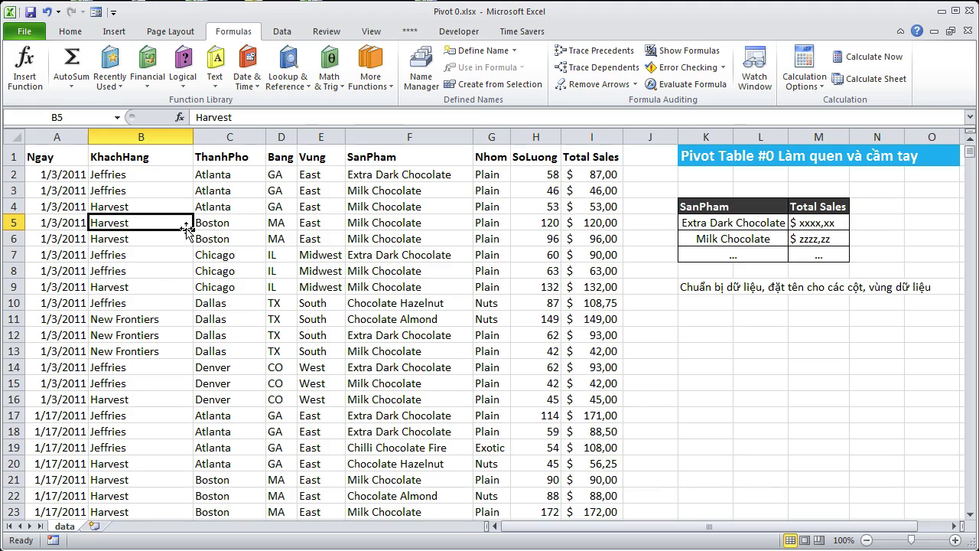
left_click(316, 255)
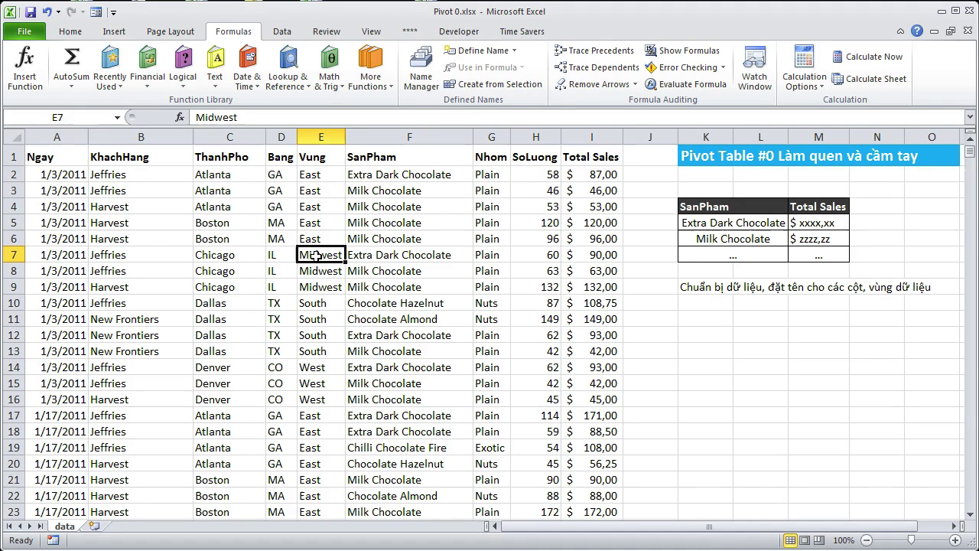
- Select the whole sales table A to I, header through row 2929, with Ctrl+A from E10
left_click(75, 34)
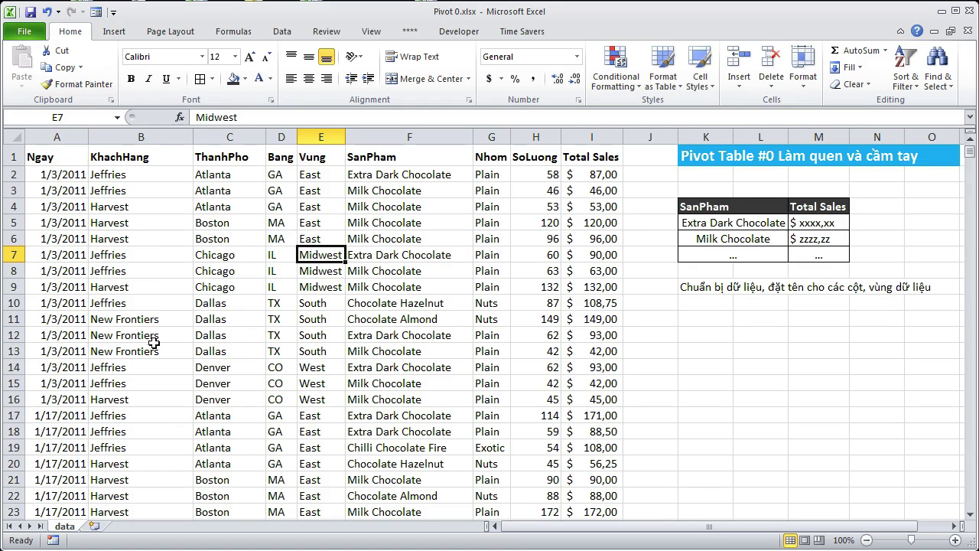
left_click(315, 303)
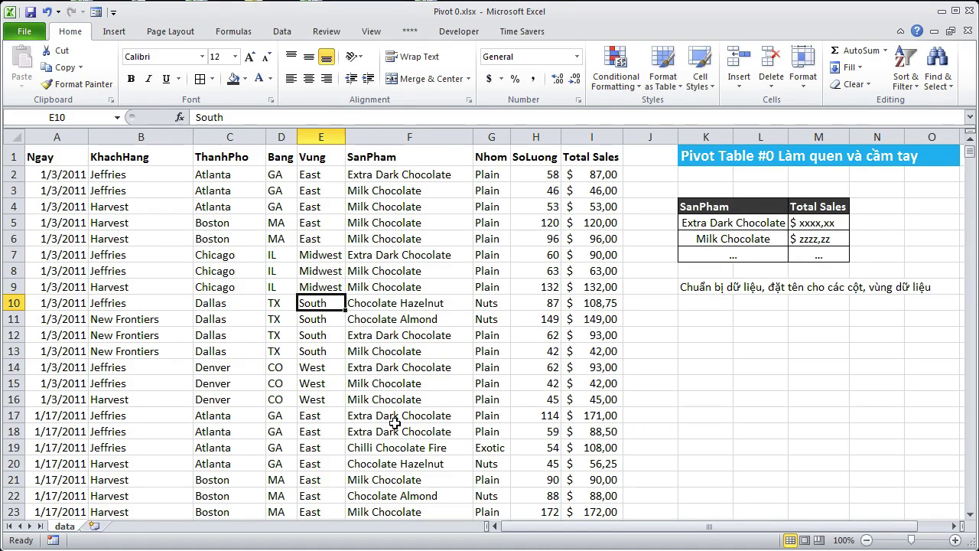
key("ctrl+a")
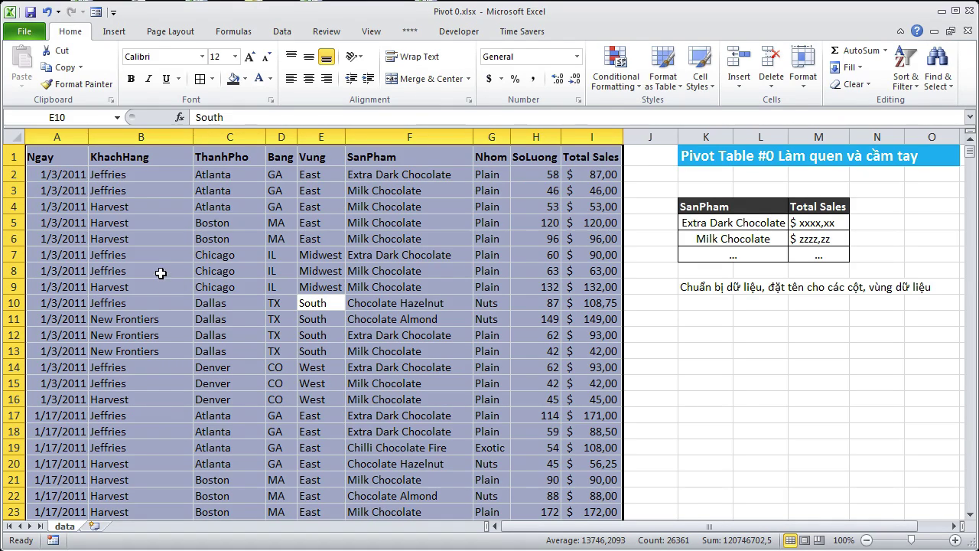
scroll(267, 338, "down", 3)
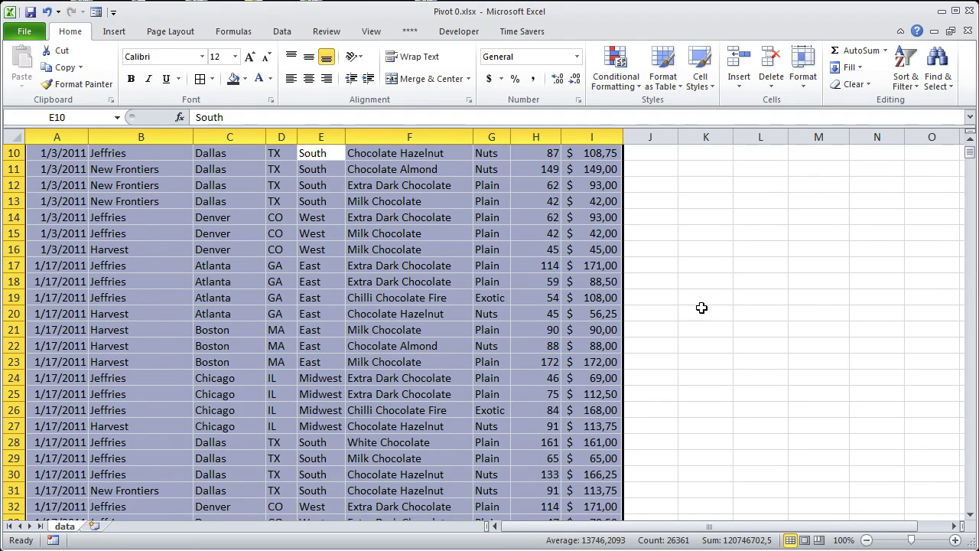
left_click_drag(969, 153, 971, 513)
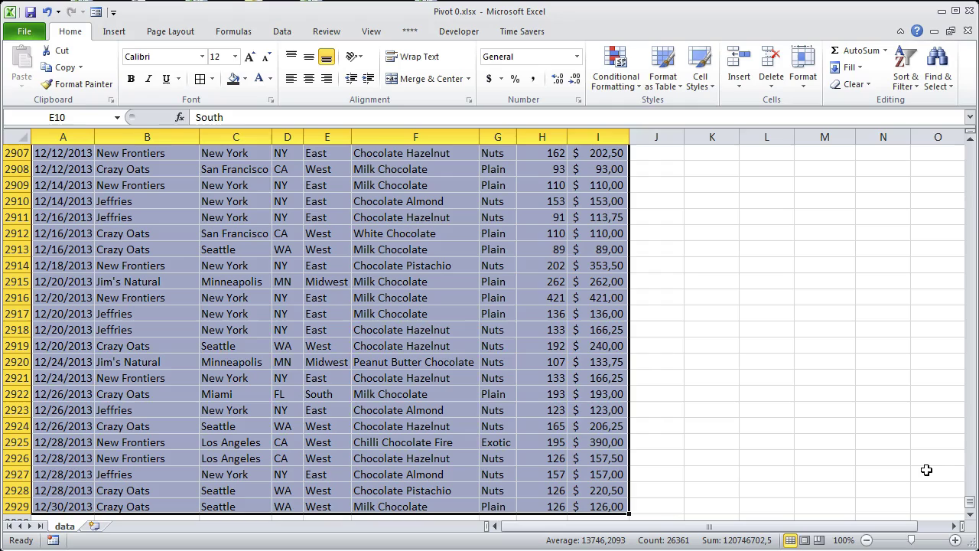
left_click_drag(970, 505, 971, 130)
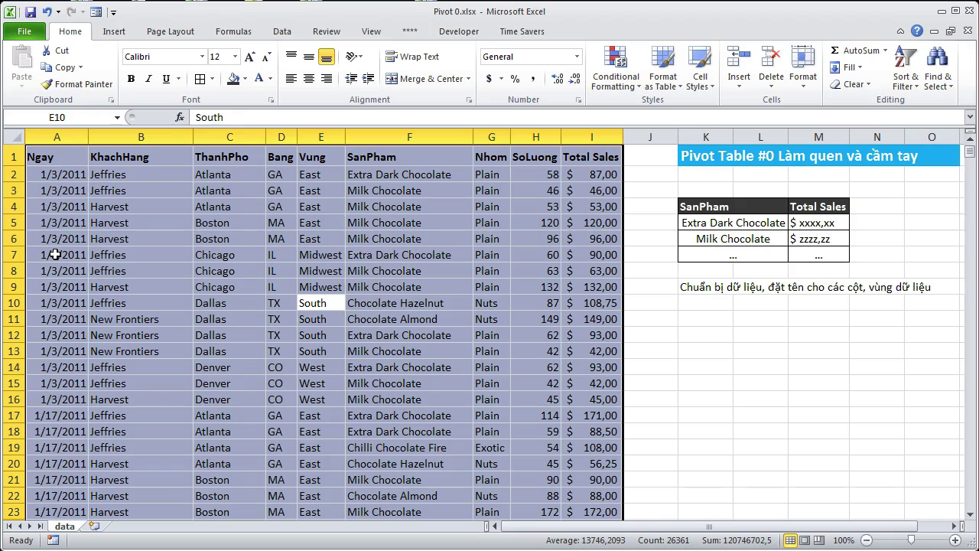
- Create named ranges from the top-row headers only, with Left column unchecked
left_click(234, 31)
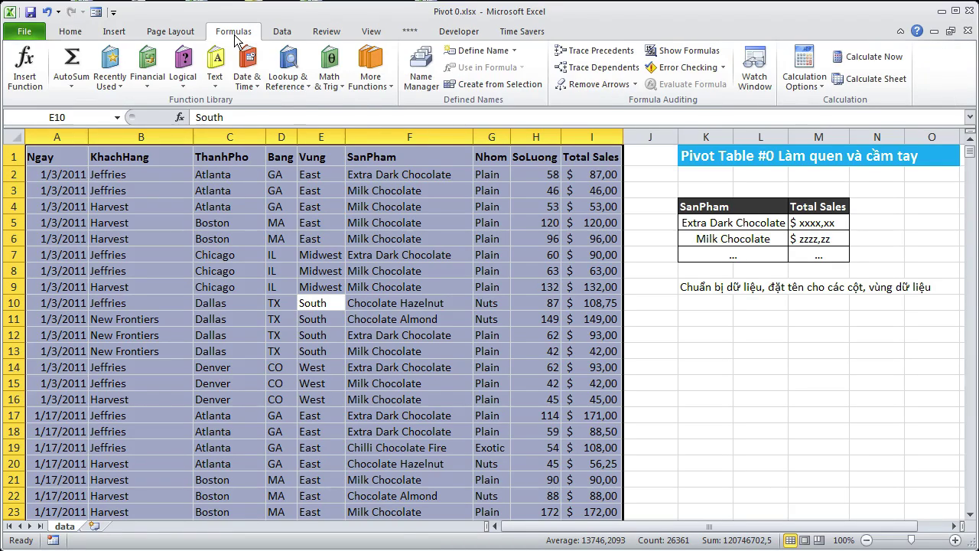
left_click(494, 86)
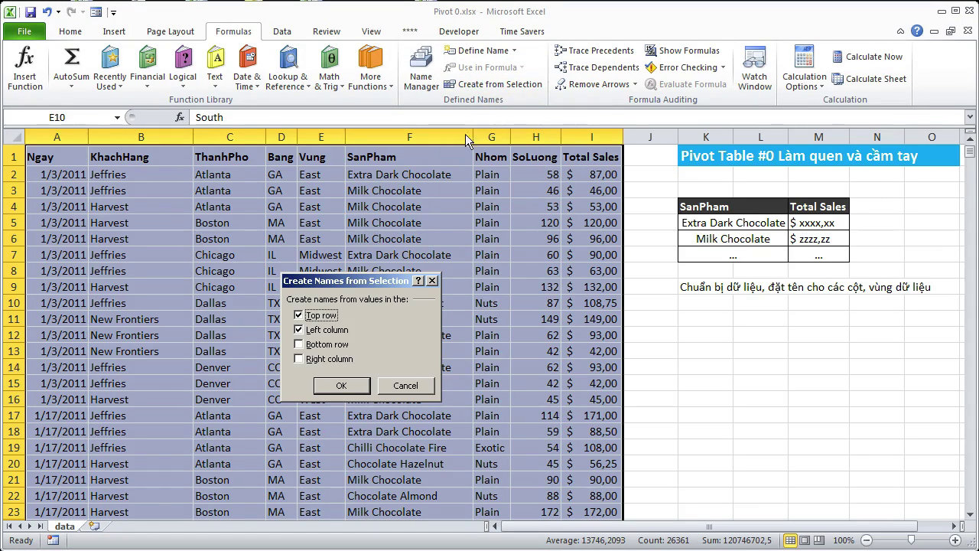
left_click_drag(365, 281, 485, 248)
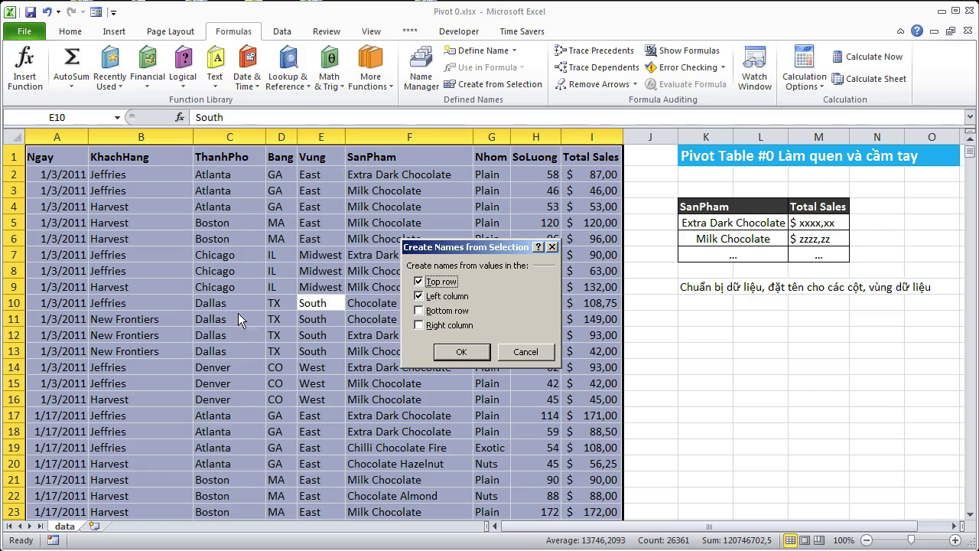
left_click(420, 299)
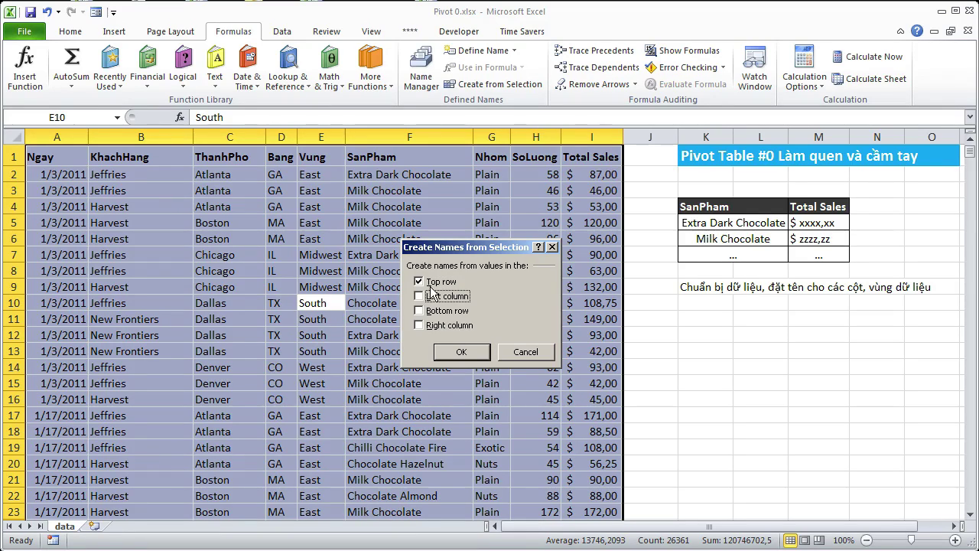
left_click(462, 352)
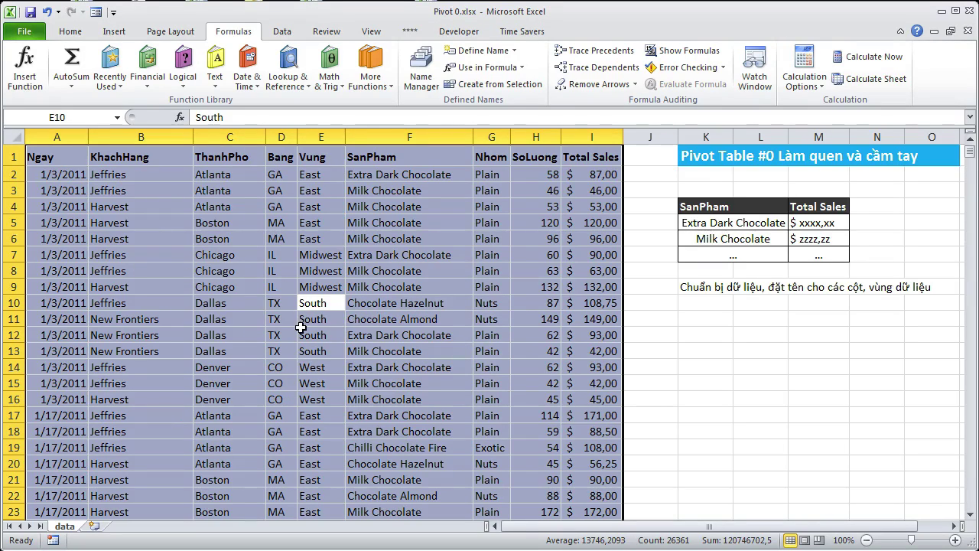
- Name the whole selected sales table 'data' in the Name Box
left_click(77, 117)
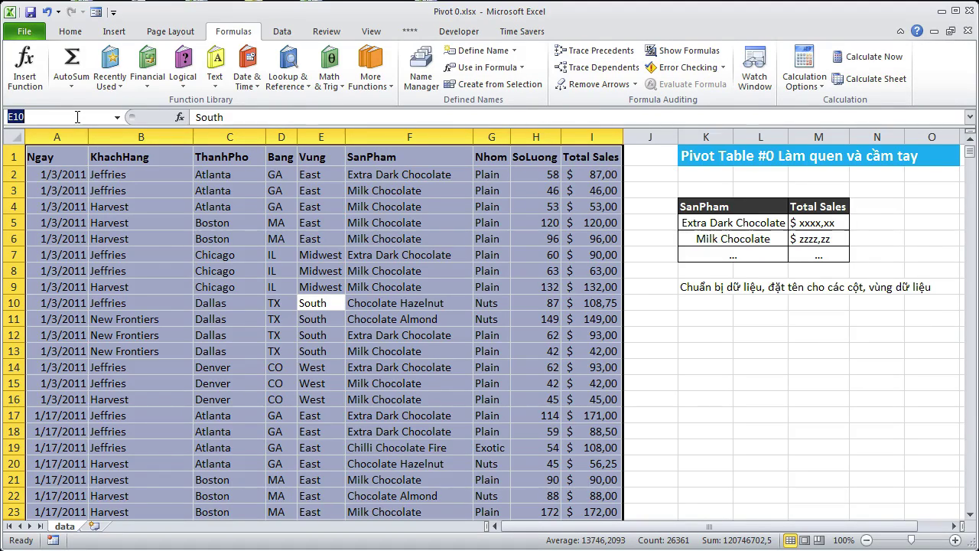
type("d")
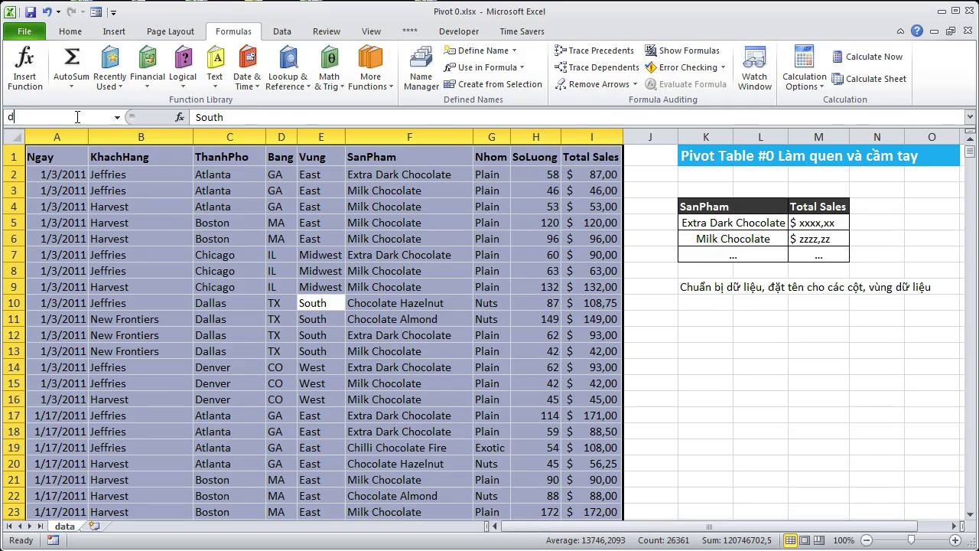
type("ât")
key("Return")
left_click(700, 362)
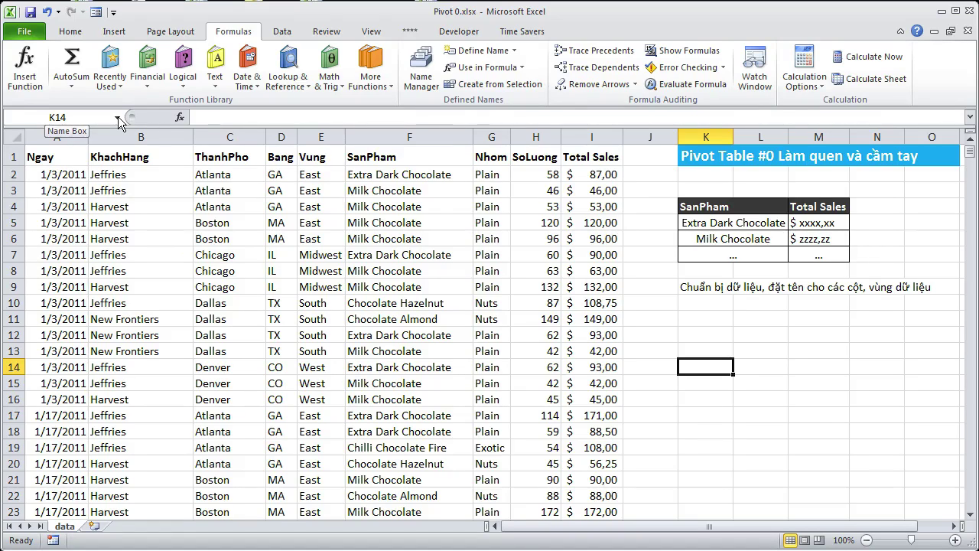
- Check the Total_Sales, Vung, Ngay and data named ranges from the Name Box list
left_click(117, 119)
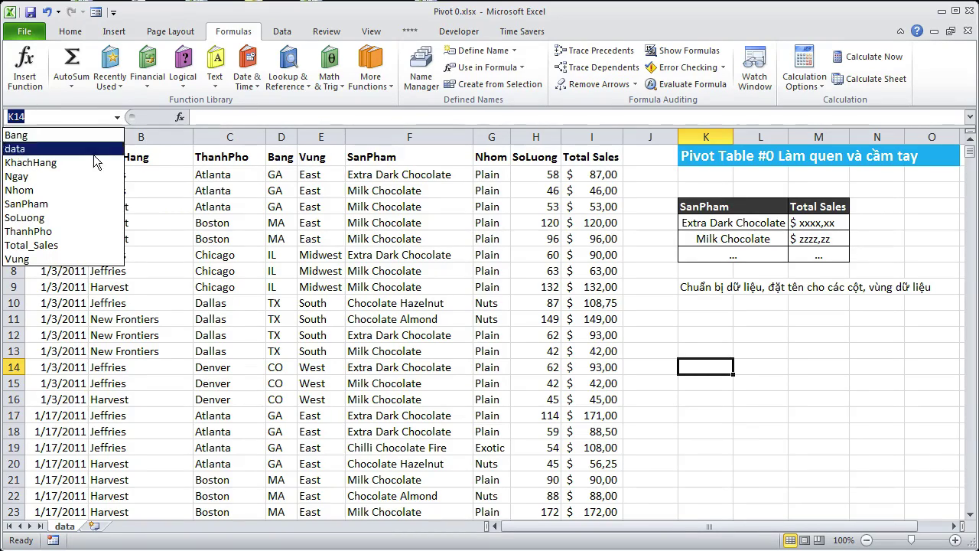
left_click(88, 243)
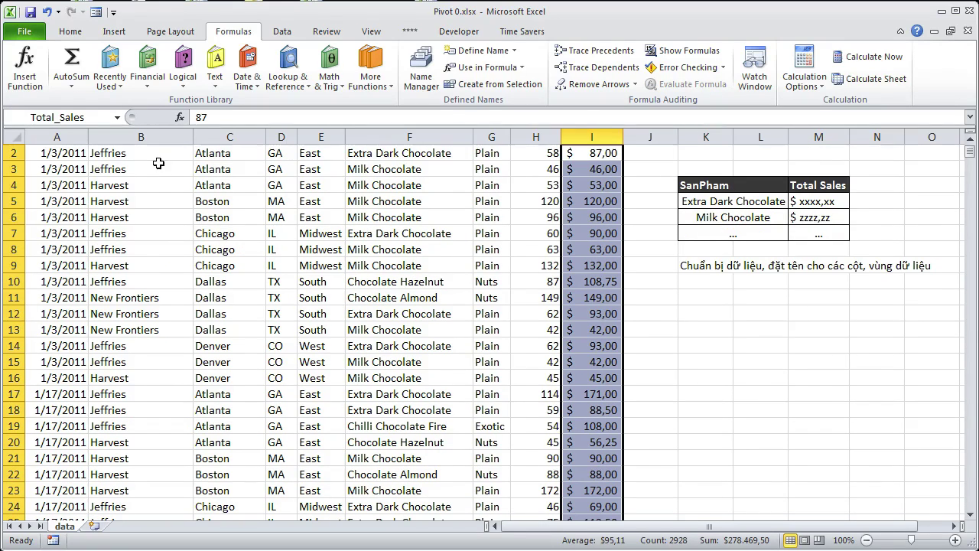
left_click(117, 117)
left_click(91, 258)
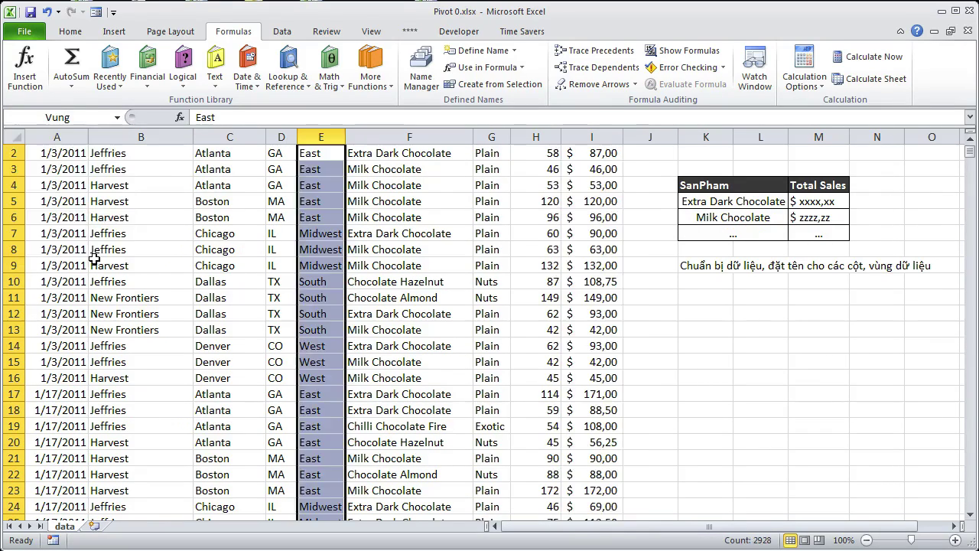
left_click(117, 117)
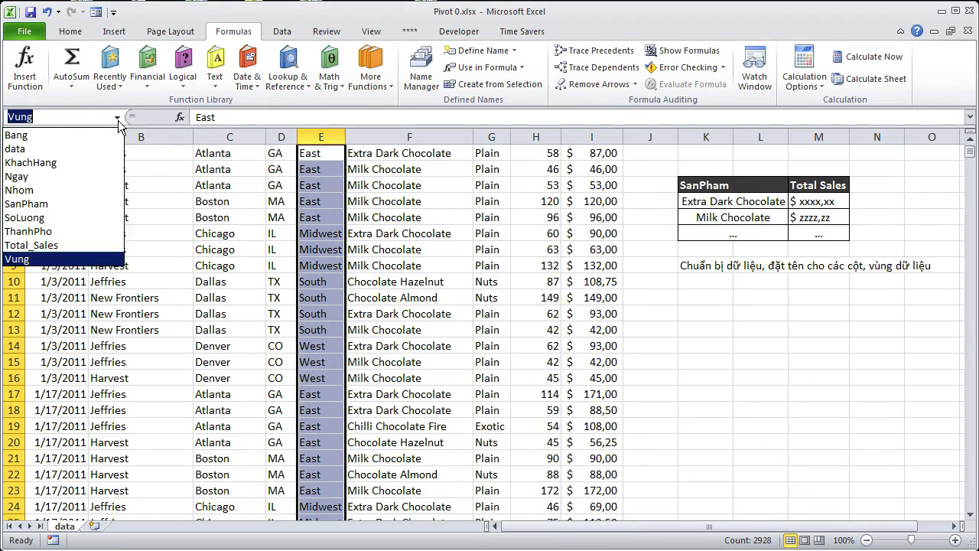
left_click(95, 177)
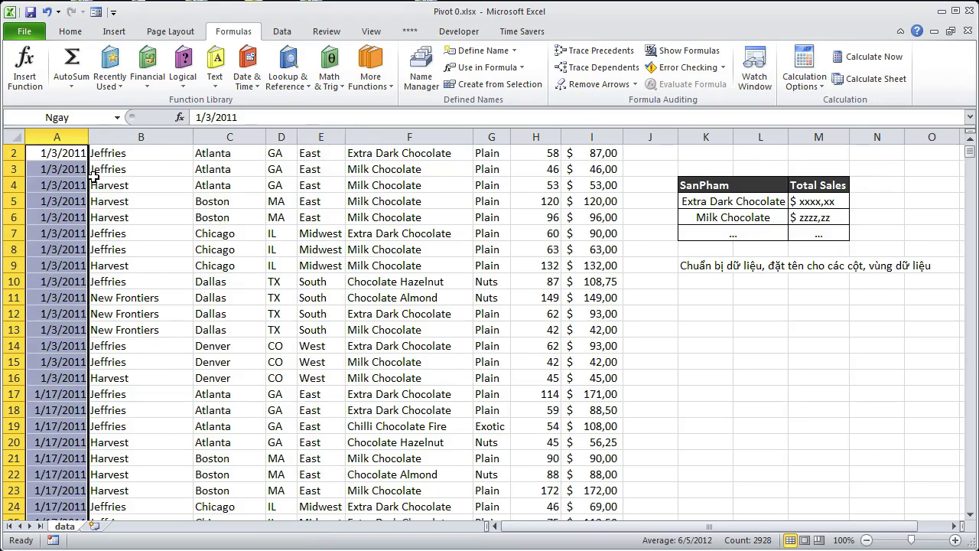
left_click(118, 117)
left_click(95, 144)
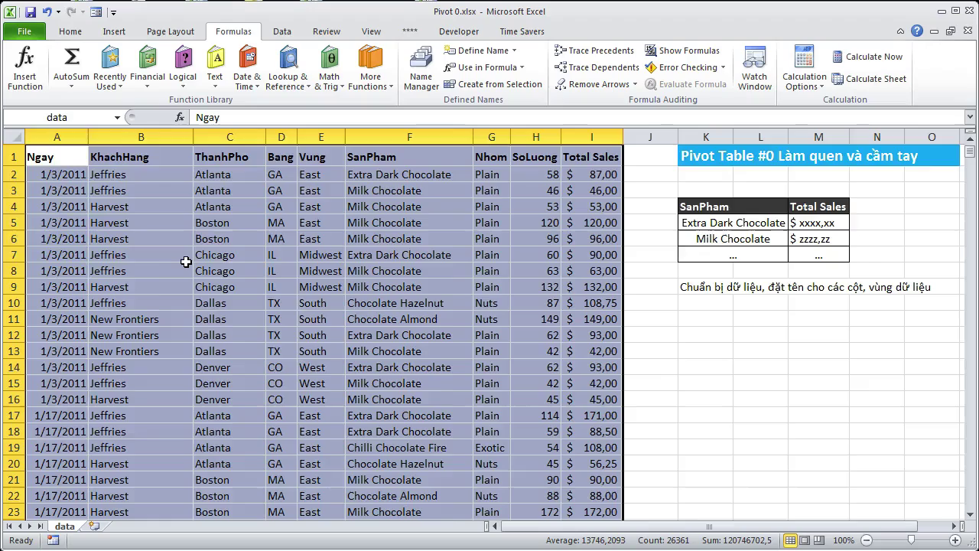
scroll(186, 262, "down", 5)
scroll(186, 262, "up", 5)
left_click(162, 271)
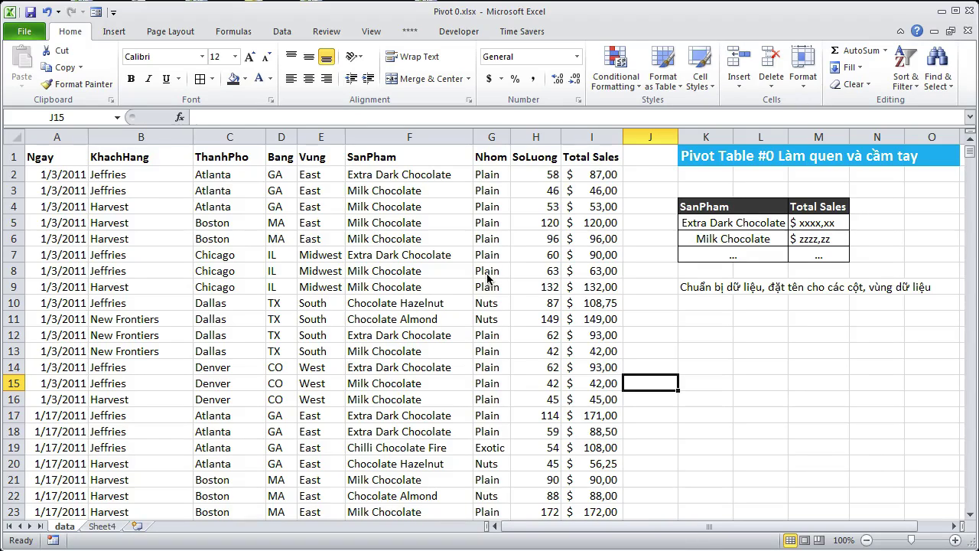
left_click(719, 207)
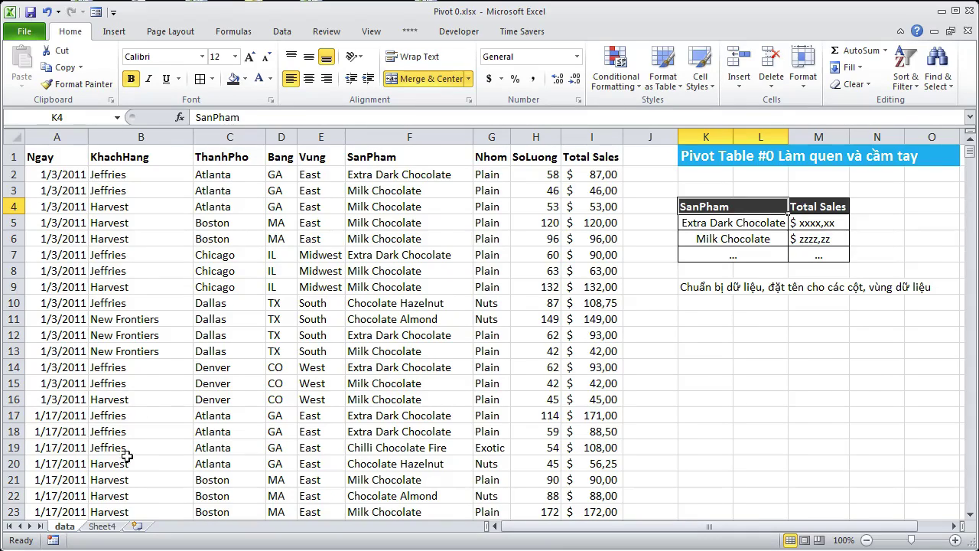
left_click(102, 526)
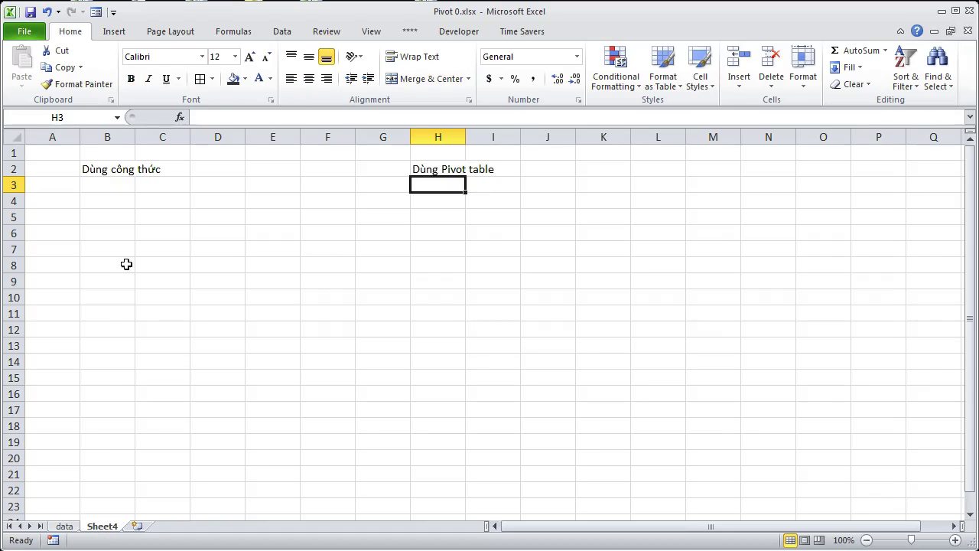
left_click(65, 526)
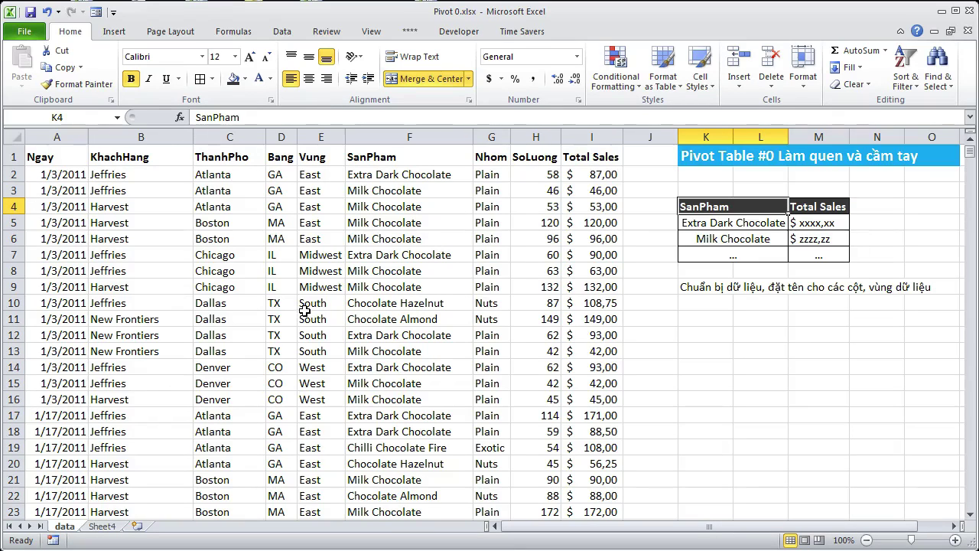
- Copy the SanPham named range and paste it into Sheet4 starting at B5
left_click(118, 118)
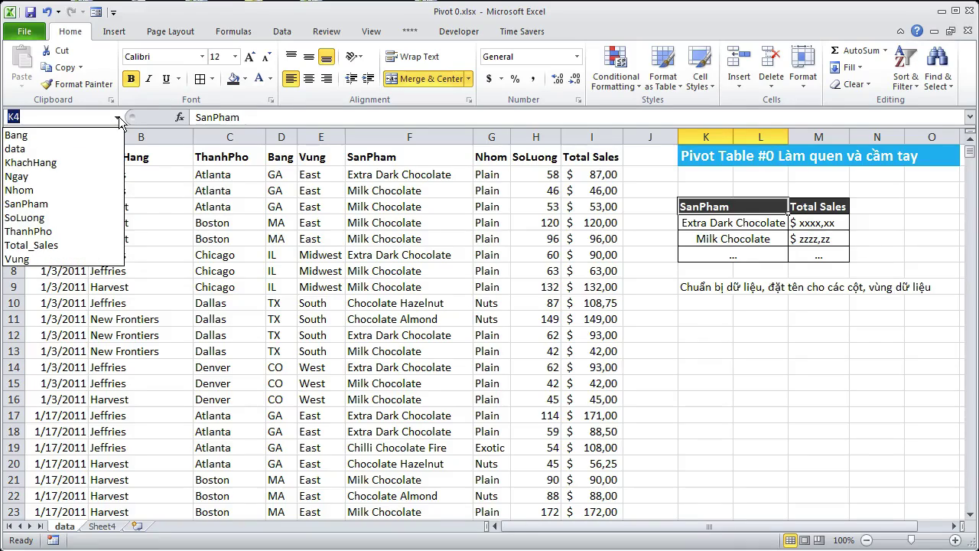
left_click(84, 204)
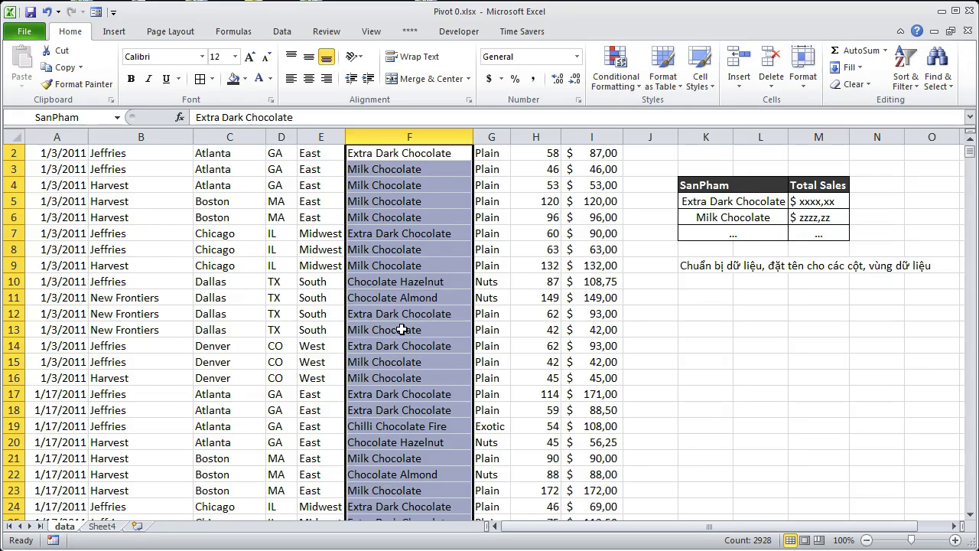
key("ctrl+c")
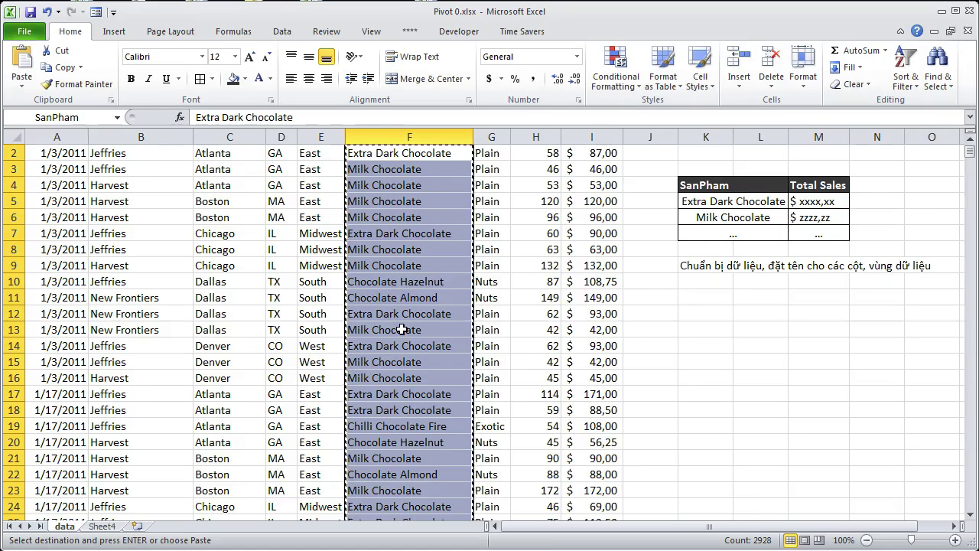
left_click(102, 527)
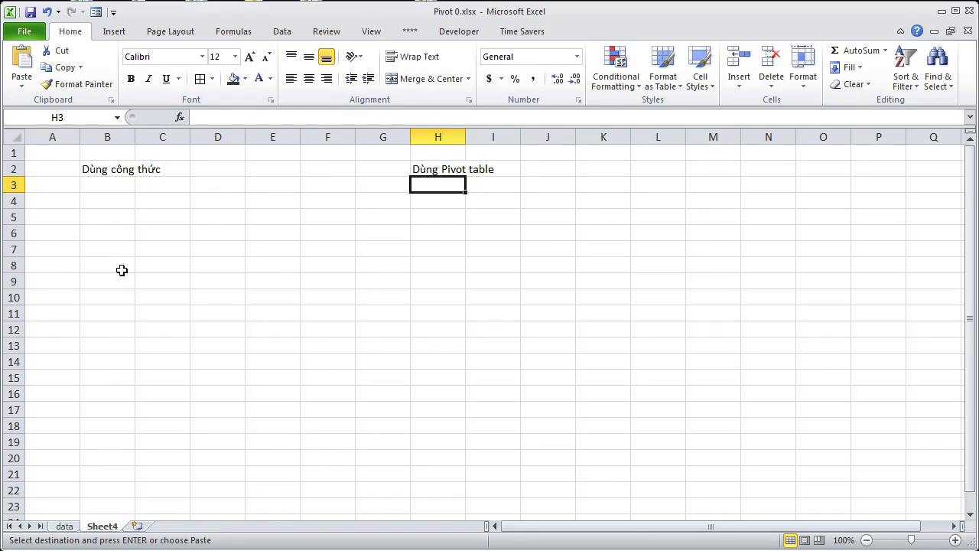
left_click(109, 219)
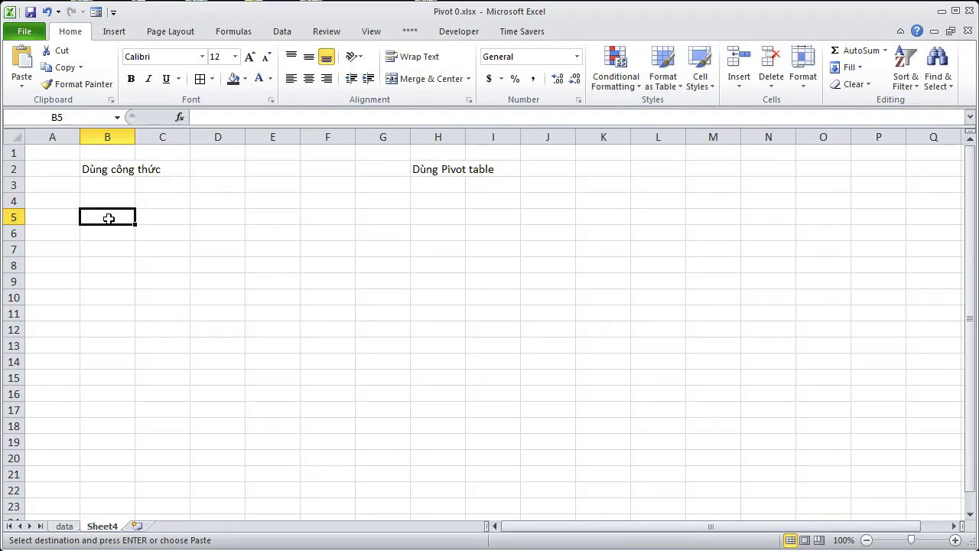
key("ctrl+v")
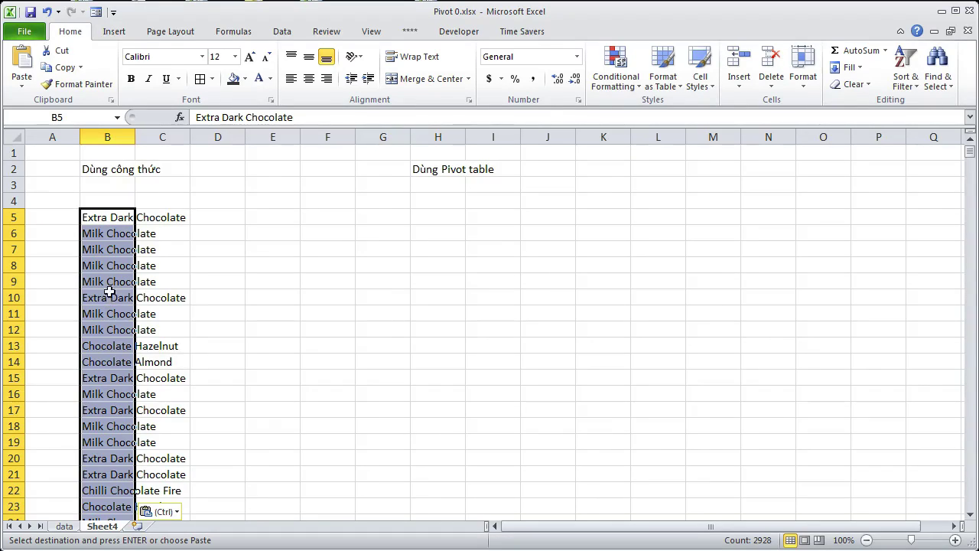
left_click(283, 32)
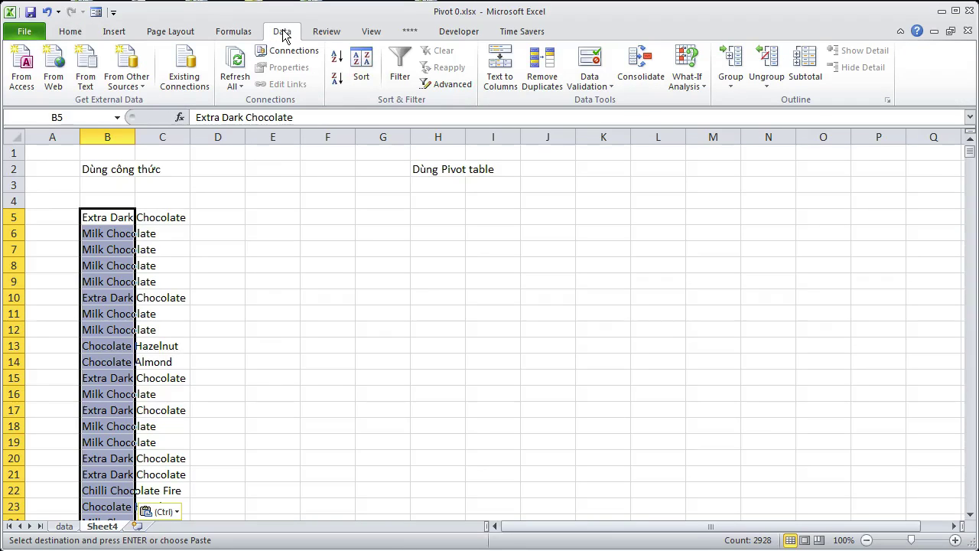
- Remove 2917 duplicate product names, leaving 11 unique chocolates in B5:B15
left_click(539, 68)
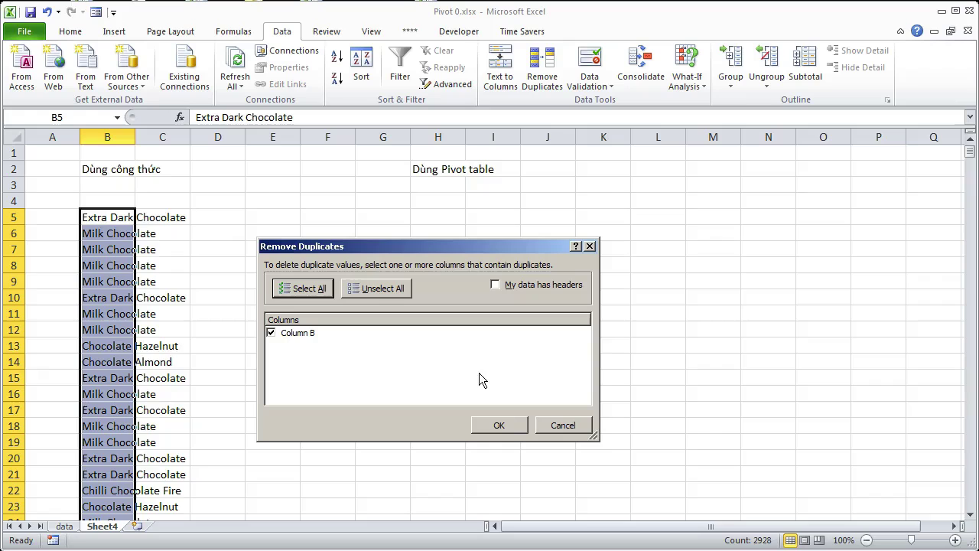
left_click(507, 428)
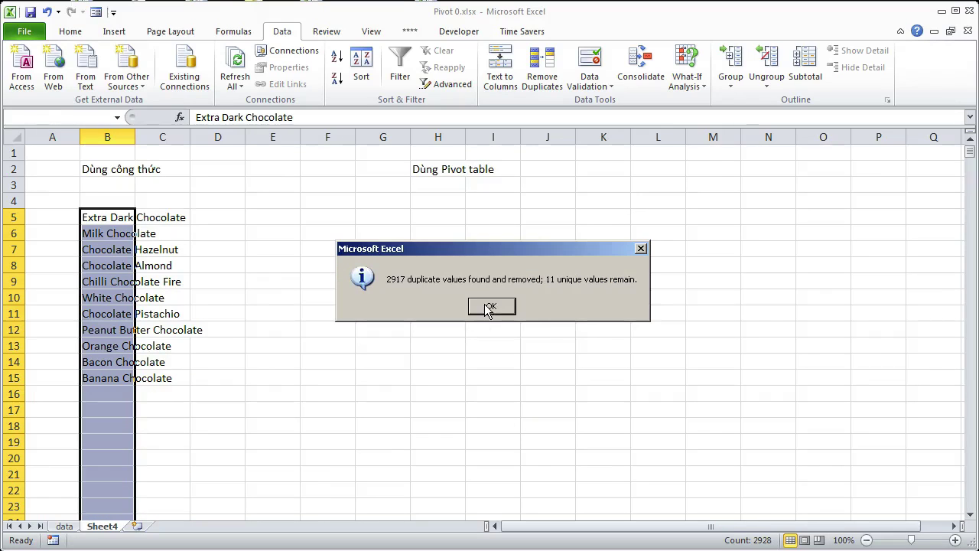
left_click(491, 309)
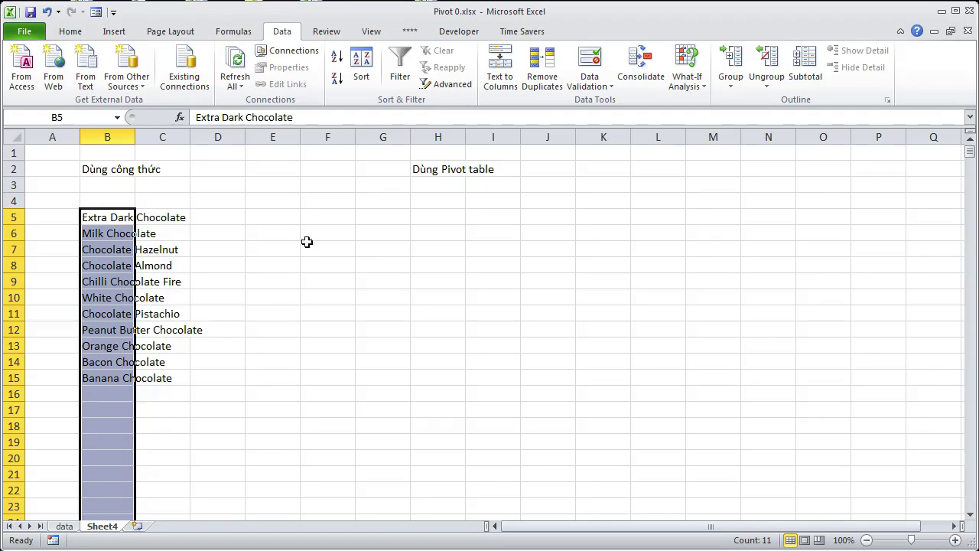
- Sort the product list A to Z and autofit column B
left_click(338, 60)
left_click(253, 266)
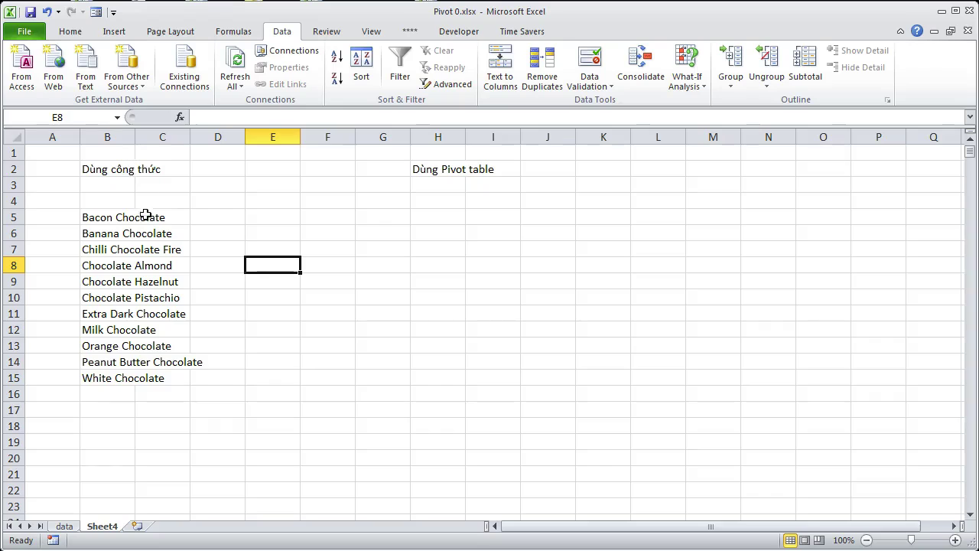
double_click(135, 138)
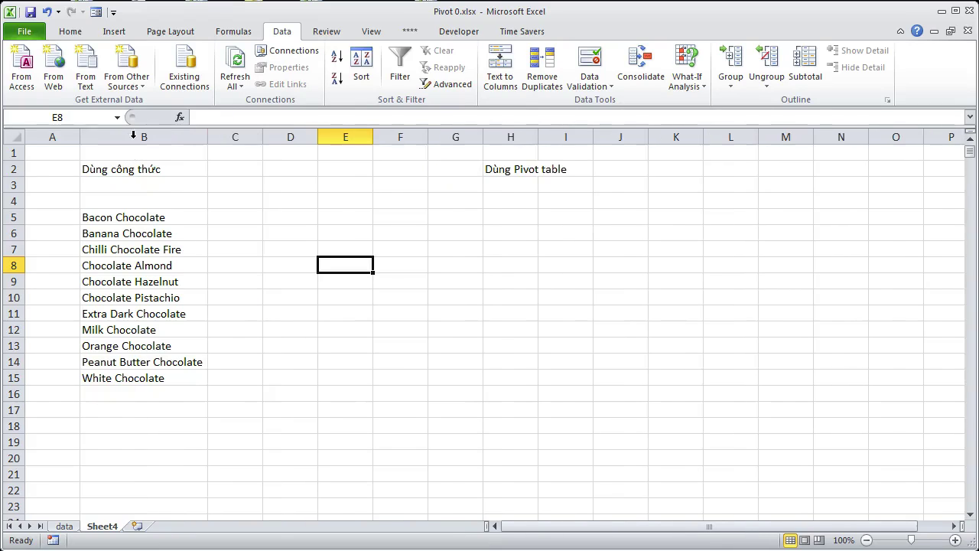
- Enter headers 'Sản phẩm' in B4, 'Doanh Thu' in C4, and 'Tổng cộng' in B16
left_click(135, 200)
type("Sản pha")
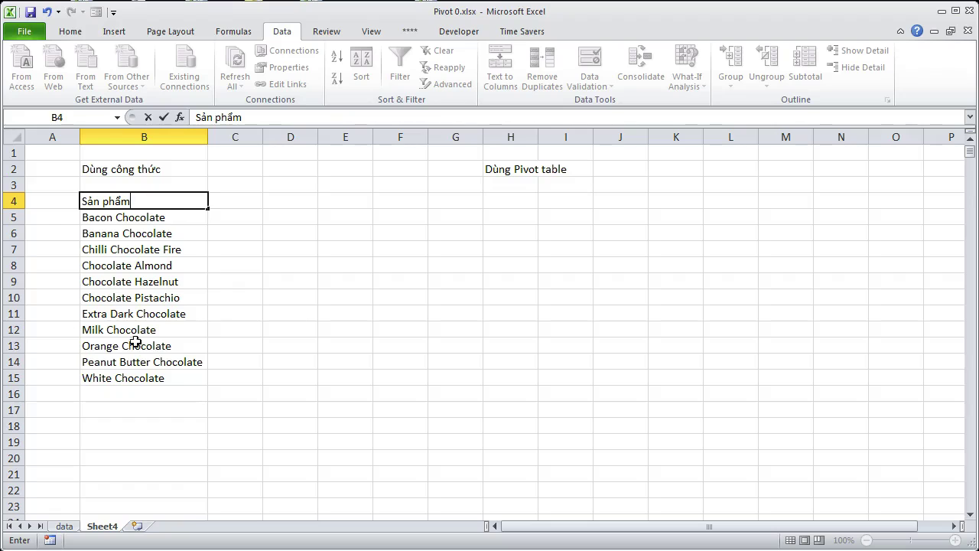
left_click(217, 322)
key("Up")
key("Up")
key("Up")
key("Up")
key("Up")
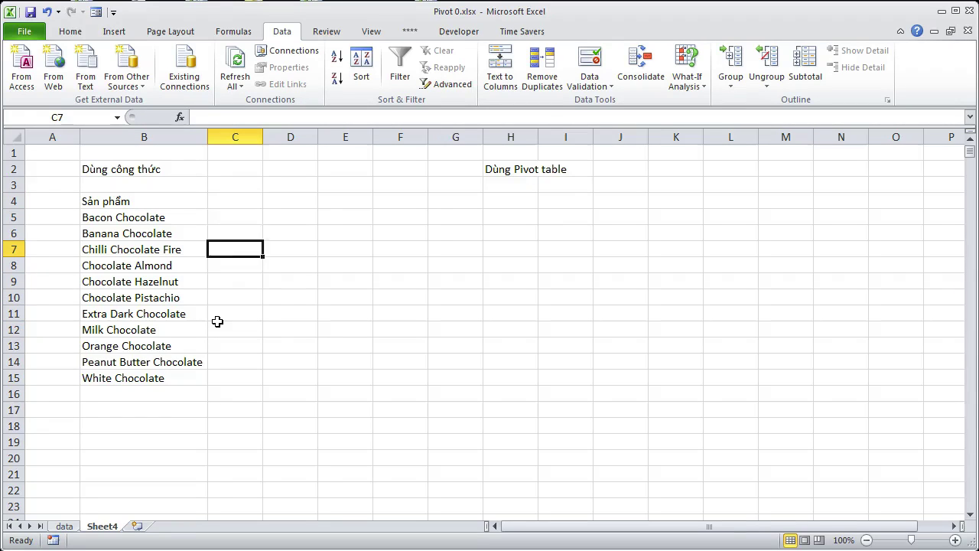
key("Up")
key("Up")
key("Up")
type("D")
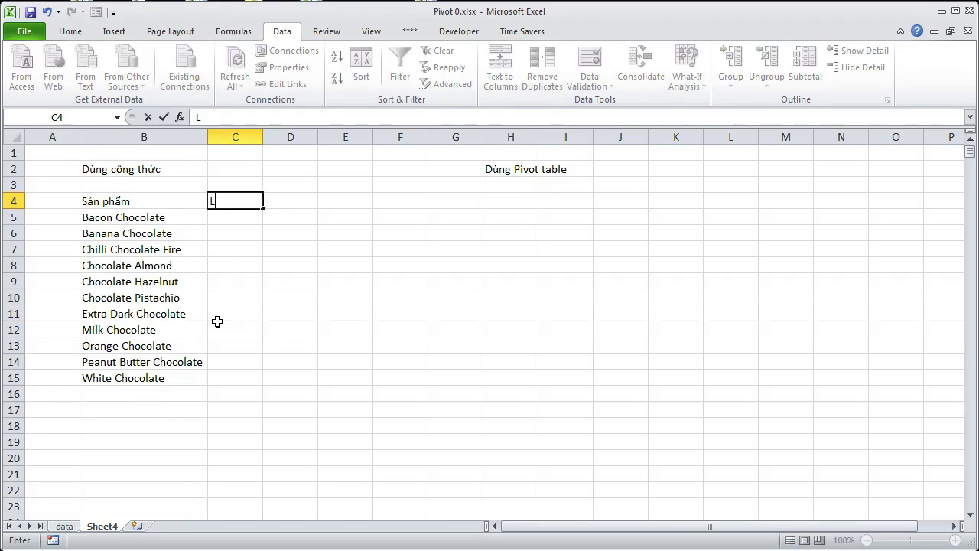
type("oanh Thu")
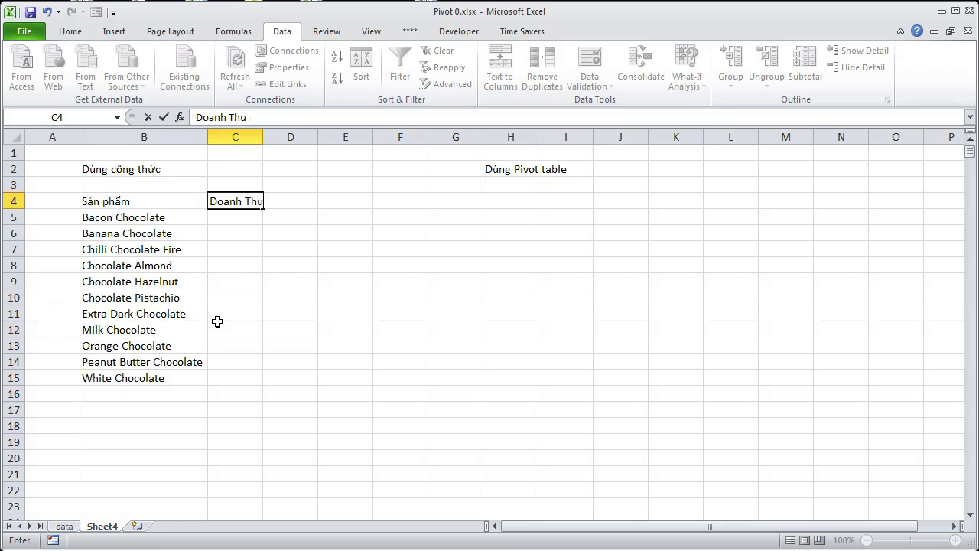
key("Return")
left_click(134, 395)
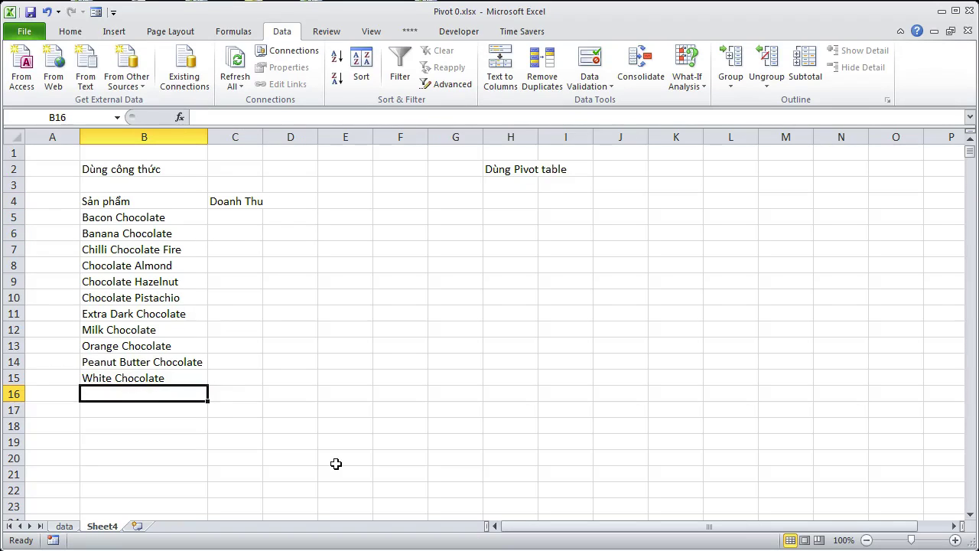
type("Tổng cộng")
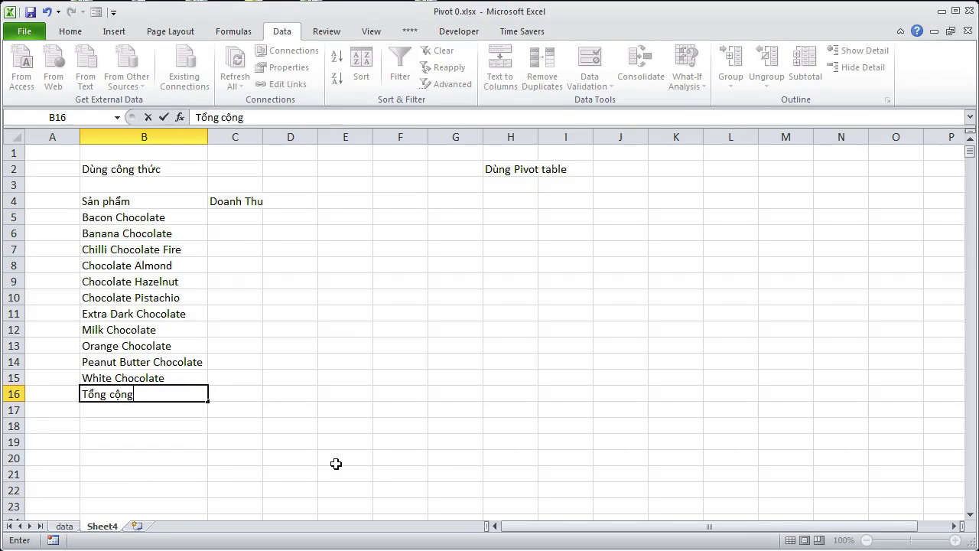
left_click(336, 464)
mouse_move(138, 201)
left_mouse_down()
mouse_move(221, 357)
mouse_move(221, 392)
left_mouse_up()
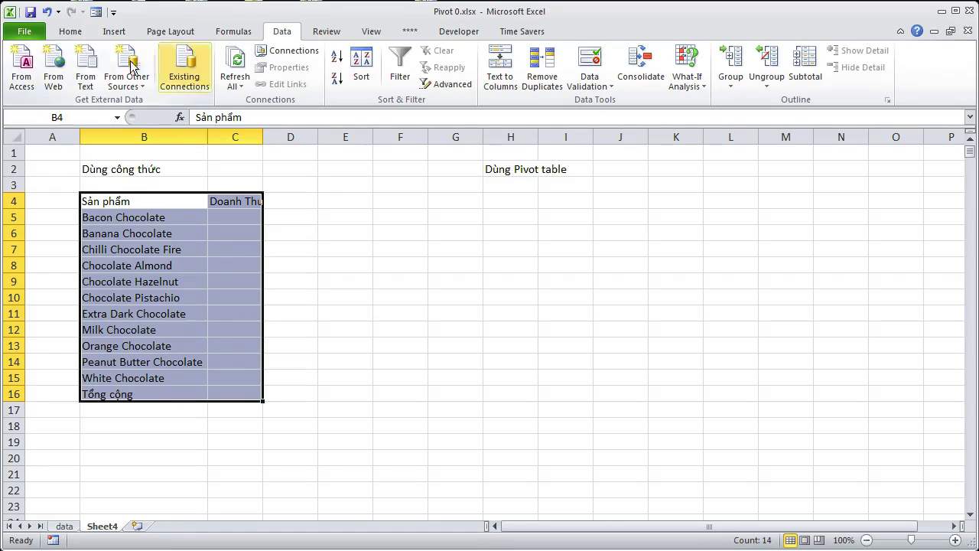
- Border B4:C16, make the header row bold white on dark fill, and autofit column C
left_click(69, 31)
left_click(205, 79)
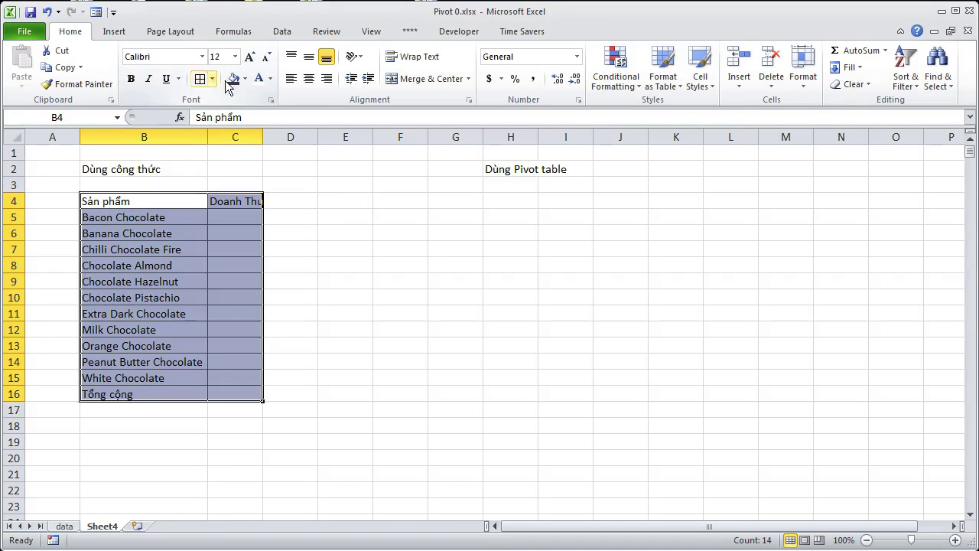
left_click_drag(163, 202, 235, 201)
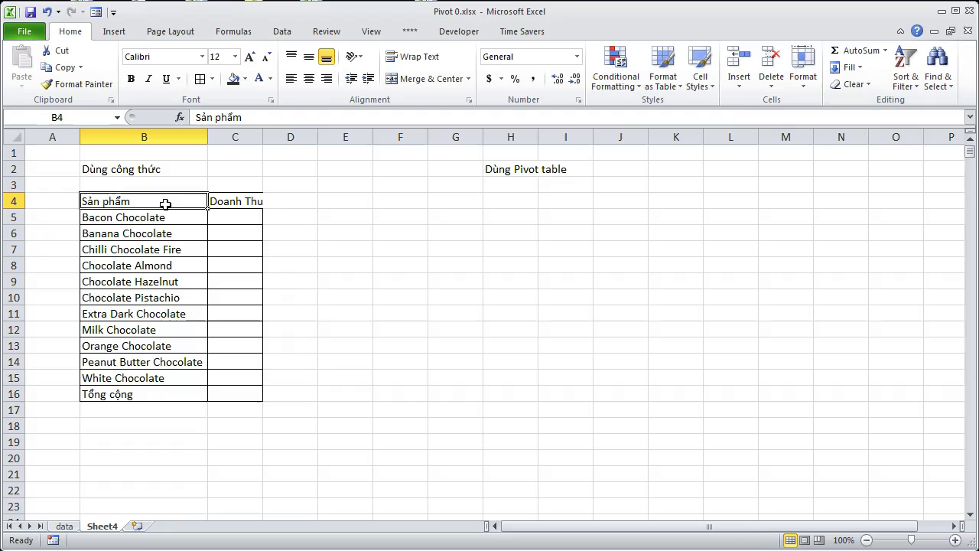
left_click(232, 79)
left_click(258, 79)
left_click(130, 79)
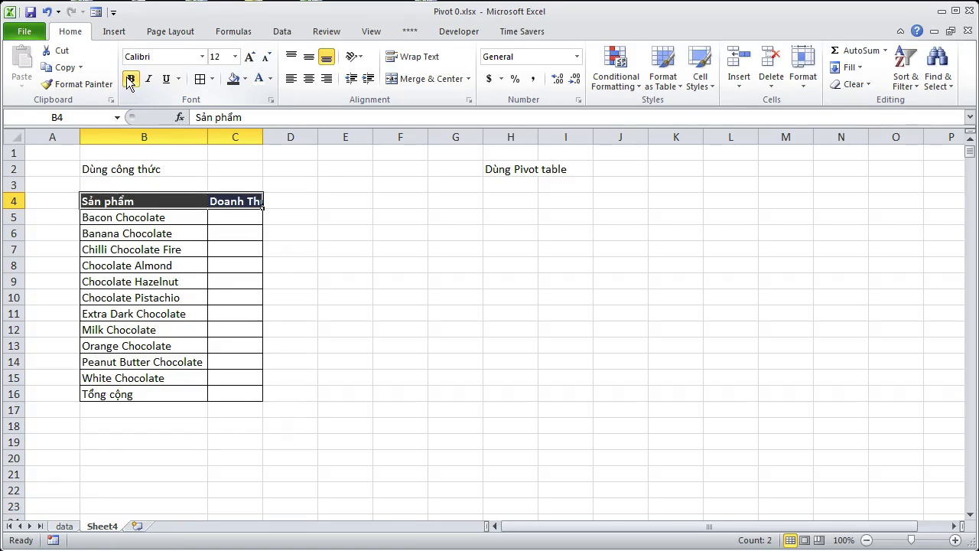
double_click(263, 136)
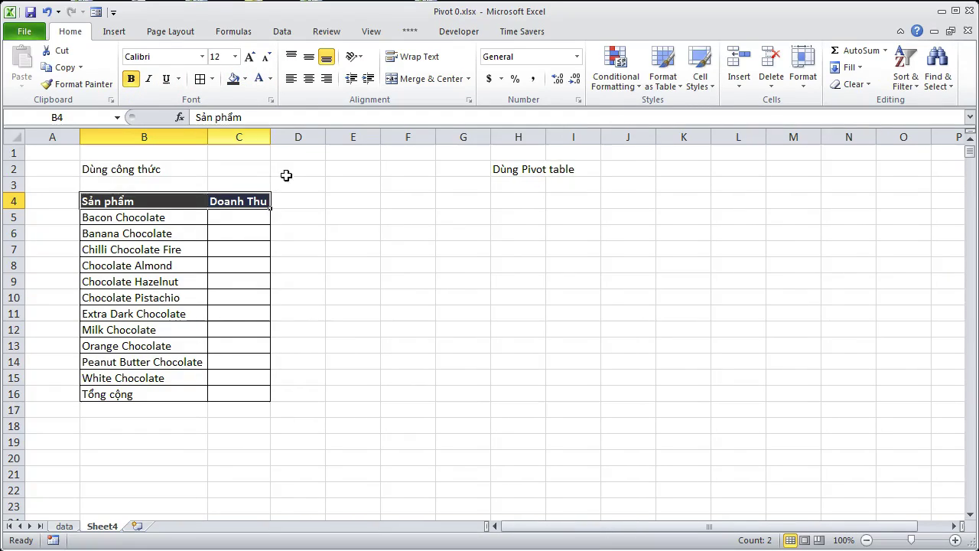
left_click(345, 354)
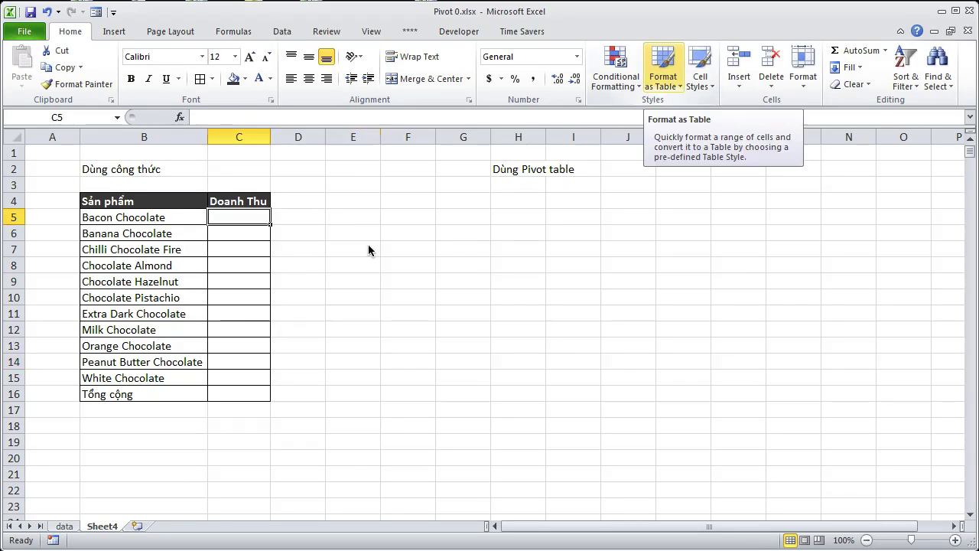
left_click(385, 297)
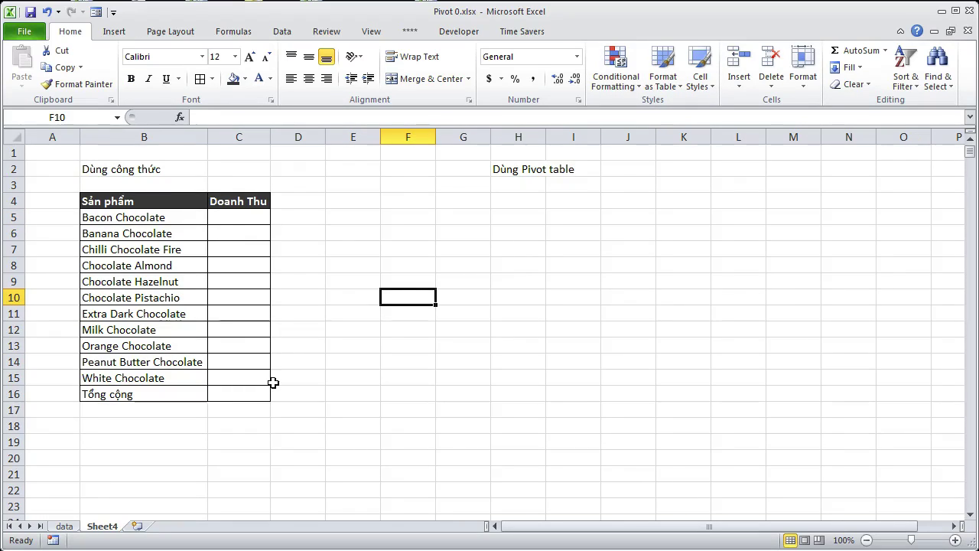
- Enter =SUMIFS(Total_Sales;SanPham;B5) in C5, returning 3754 for Bacon Chocolate
left_click(231, 215)
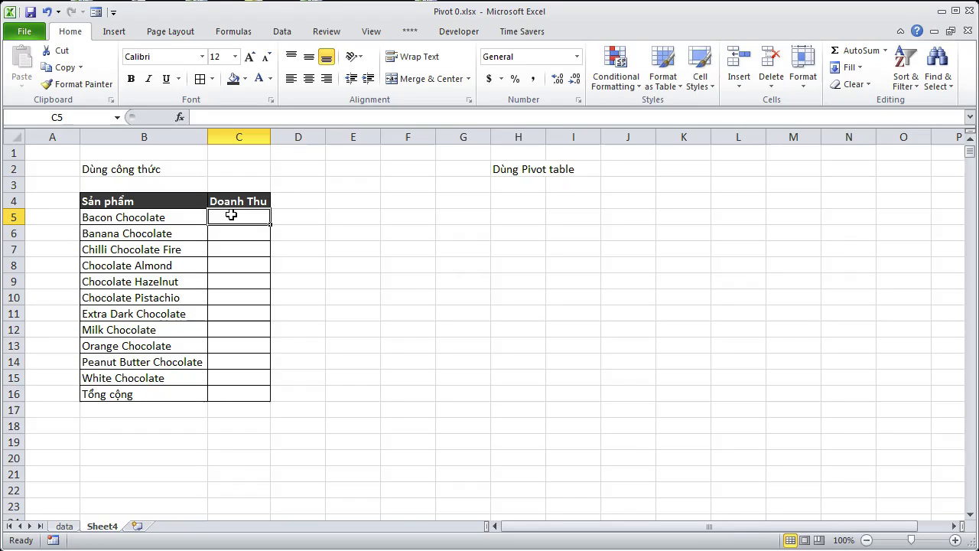
type("=")
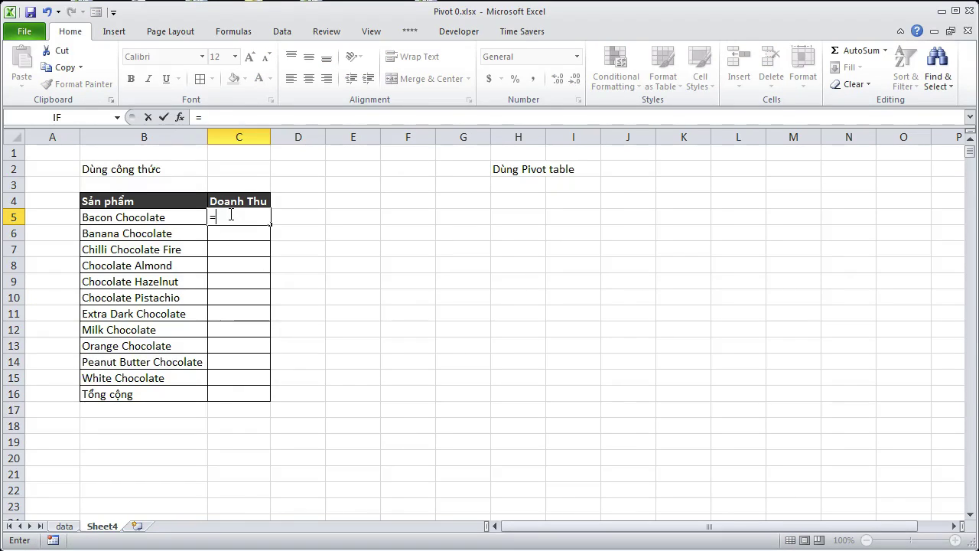
type("sumifs")
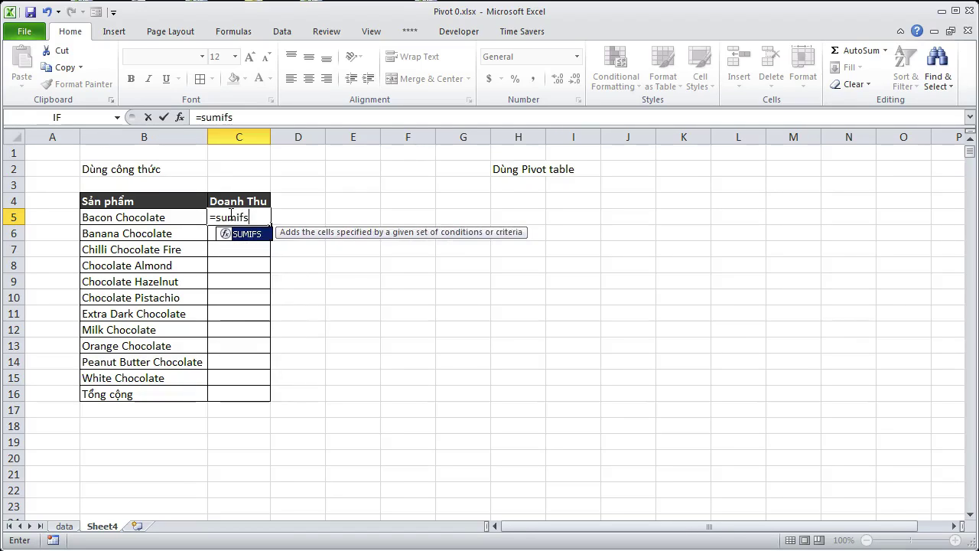
type("(")
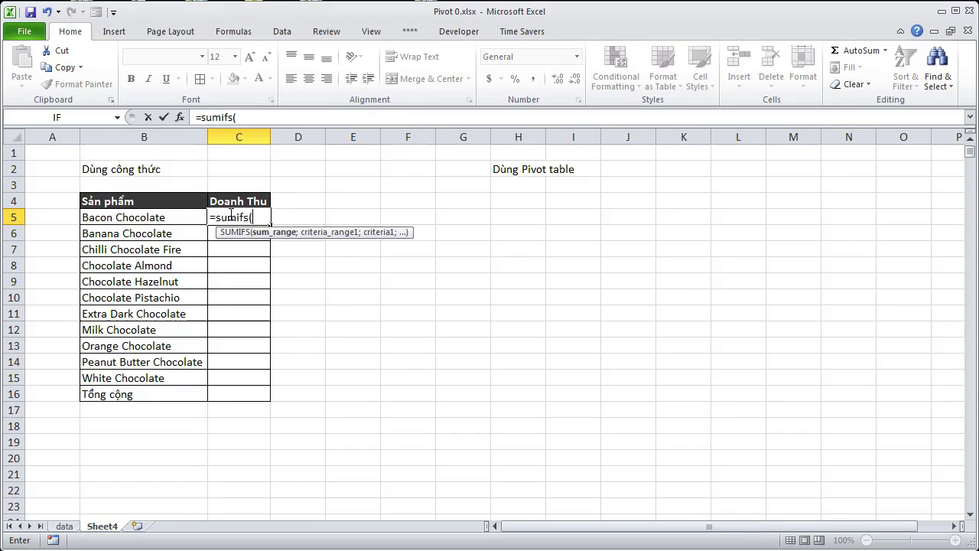
key("F3")
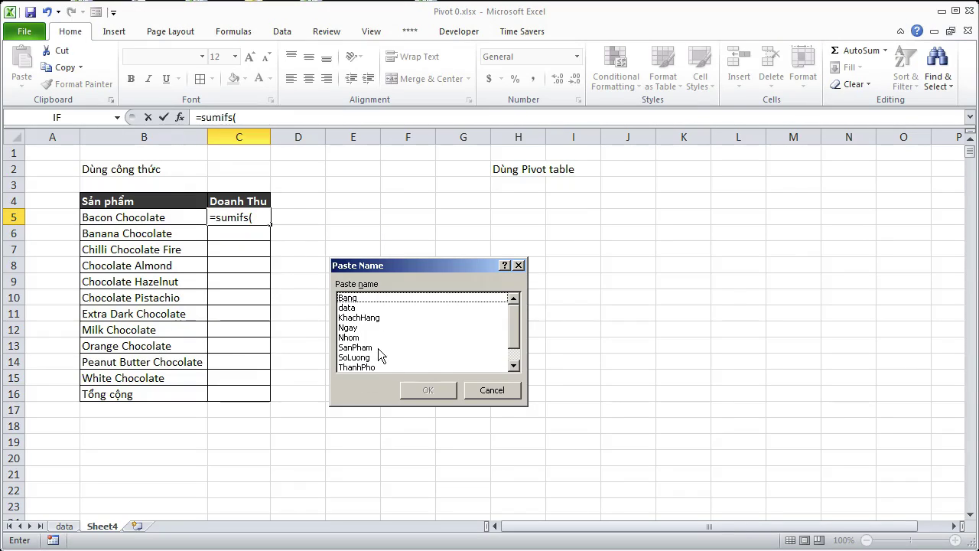
left_click_drag(513, 322, 513, 337)
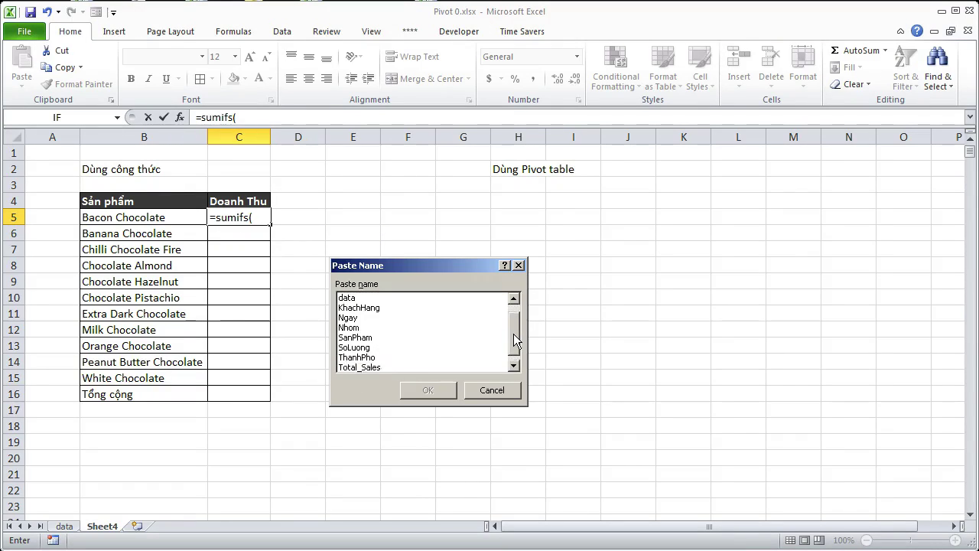
left_click(367, 358)
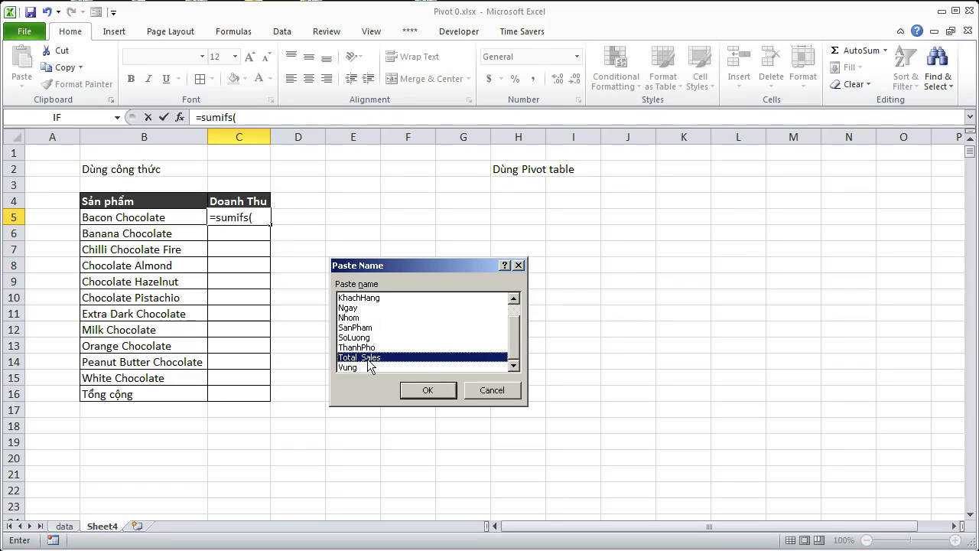
left_click(429, 391)
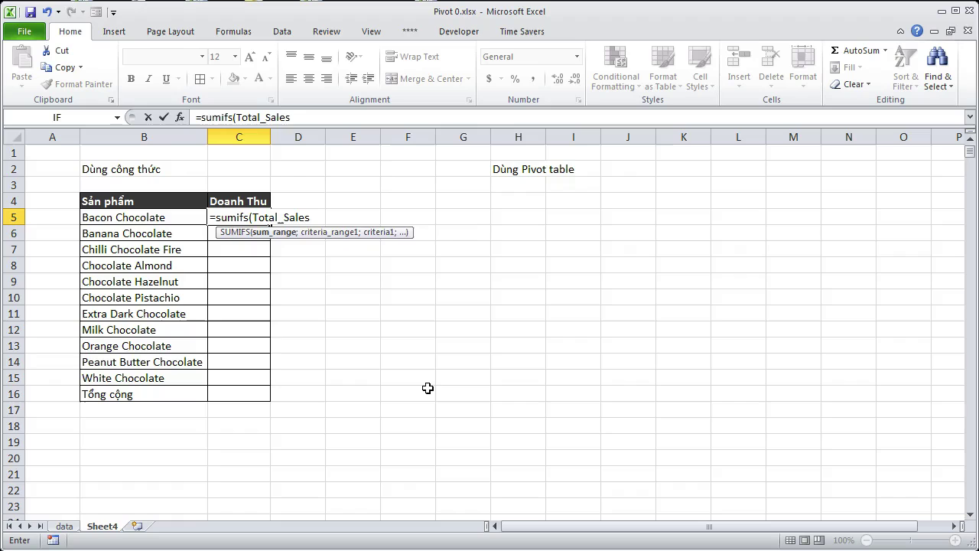
type(";")
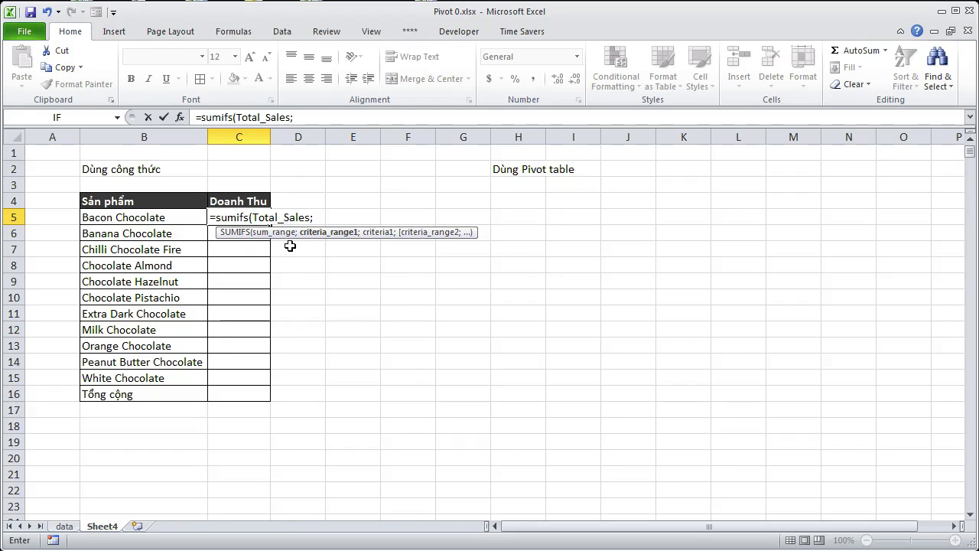
key("F3")
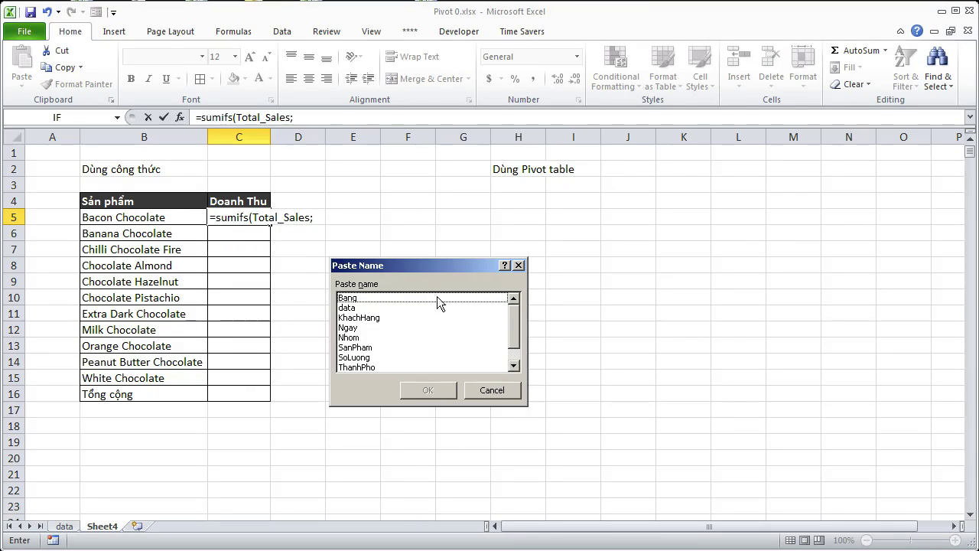
left_click(356, 347)
left_click(429, 390)
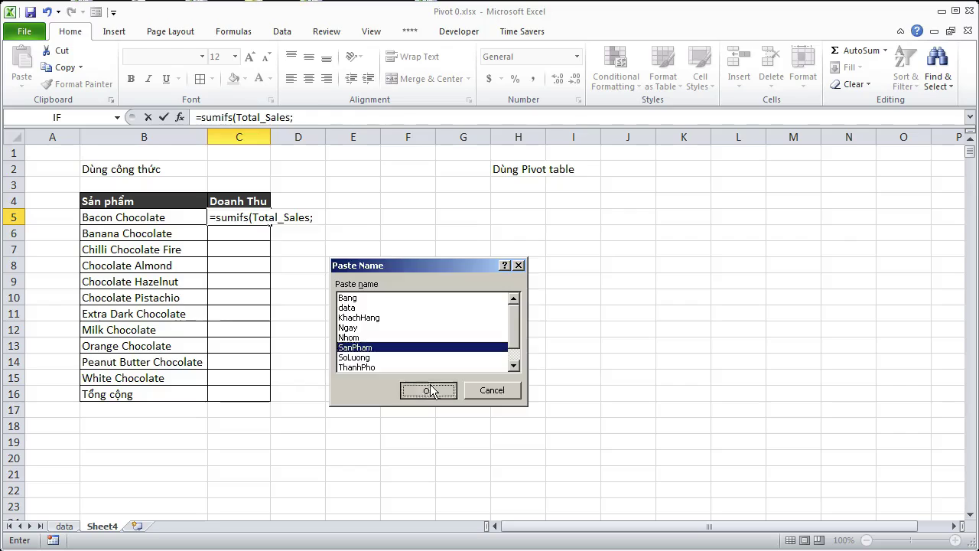
type("SanPham;")
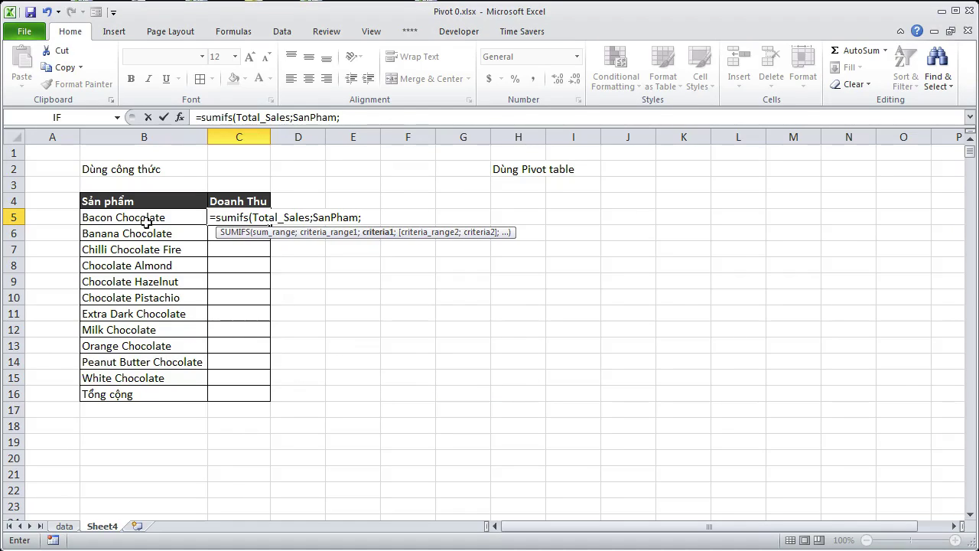
left_click(134, 218)
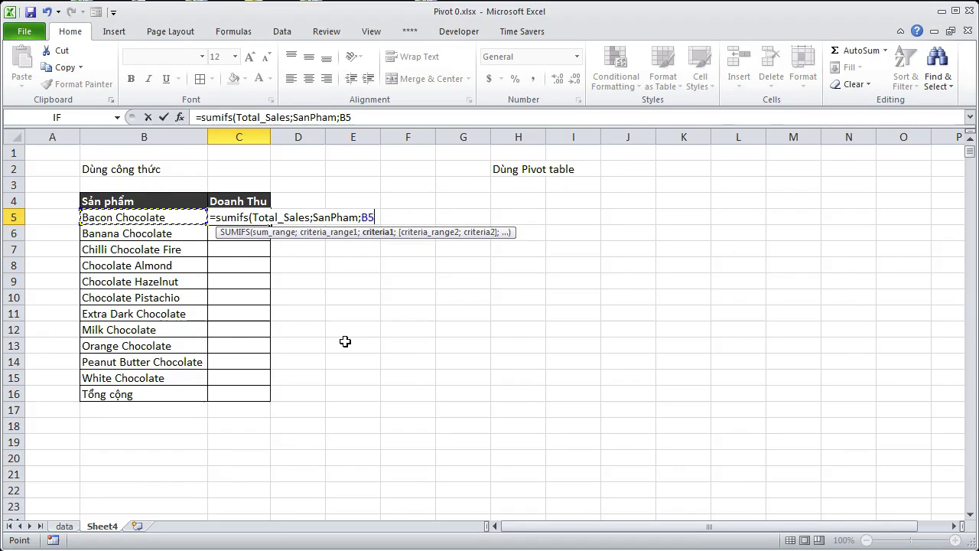
type(")")
key("Return")
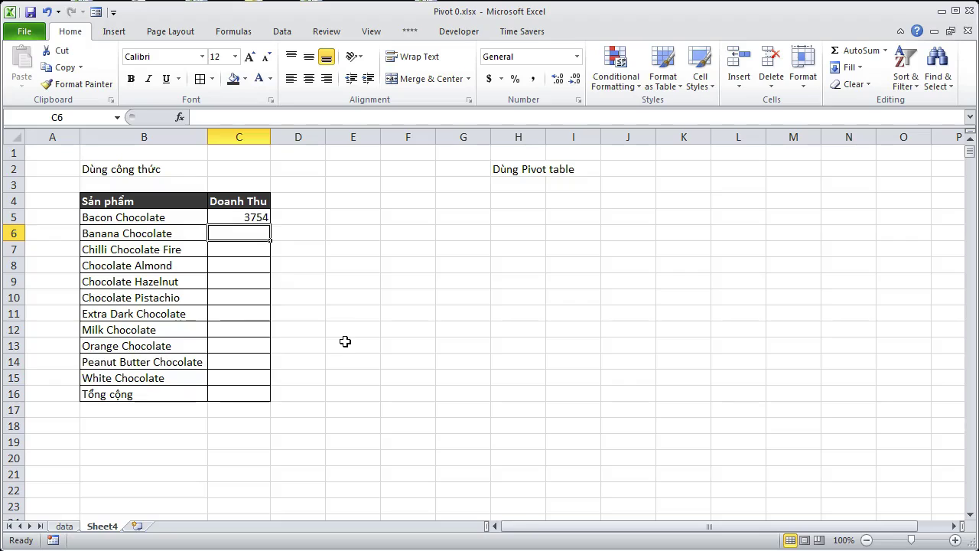
- Fill the C5 formula down to C15 and AutoSum the revenues in C16
left_click(254, 218)
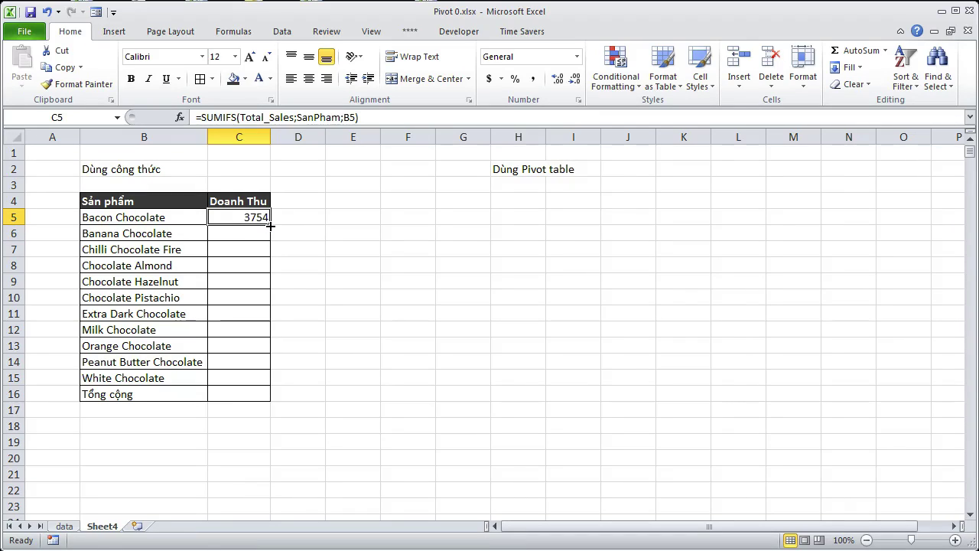
left_click_drag(271, 225, 267, 387)
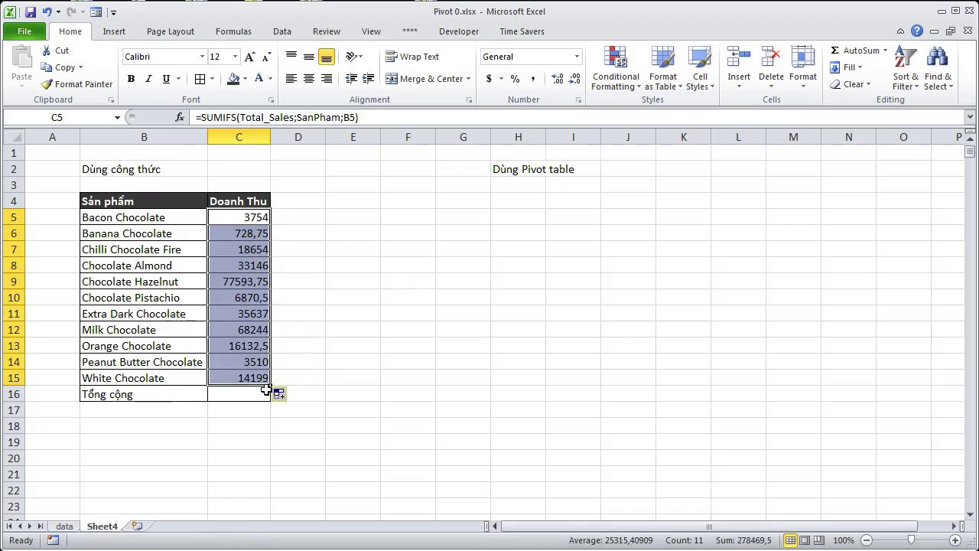
left_click(243, 395)
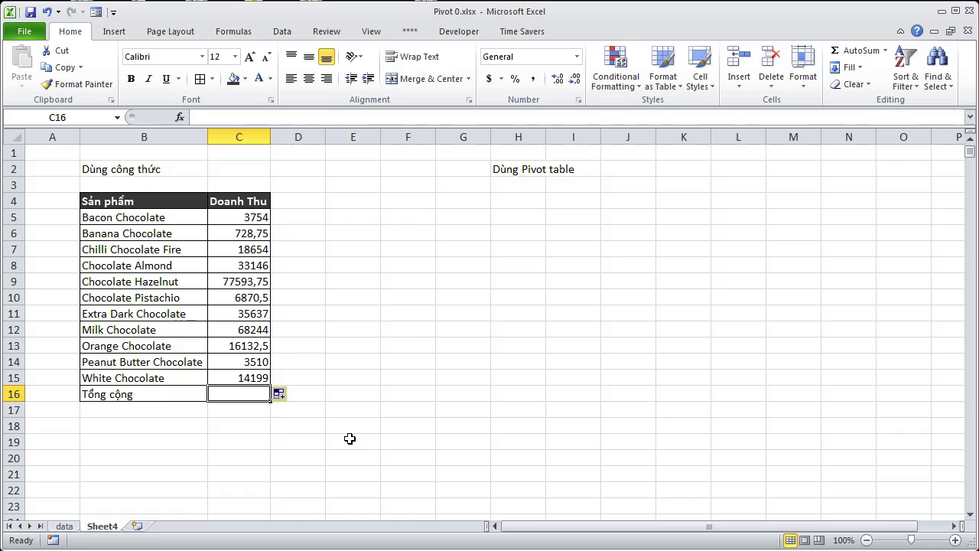
key("alt+equal")
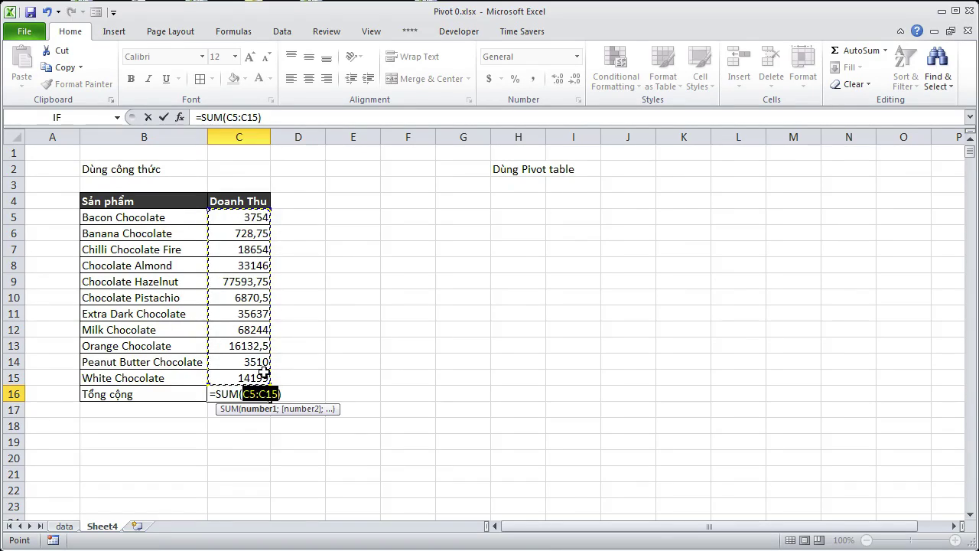
key("Return")
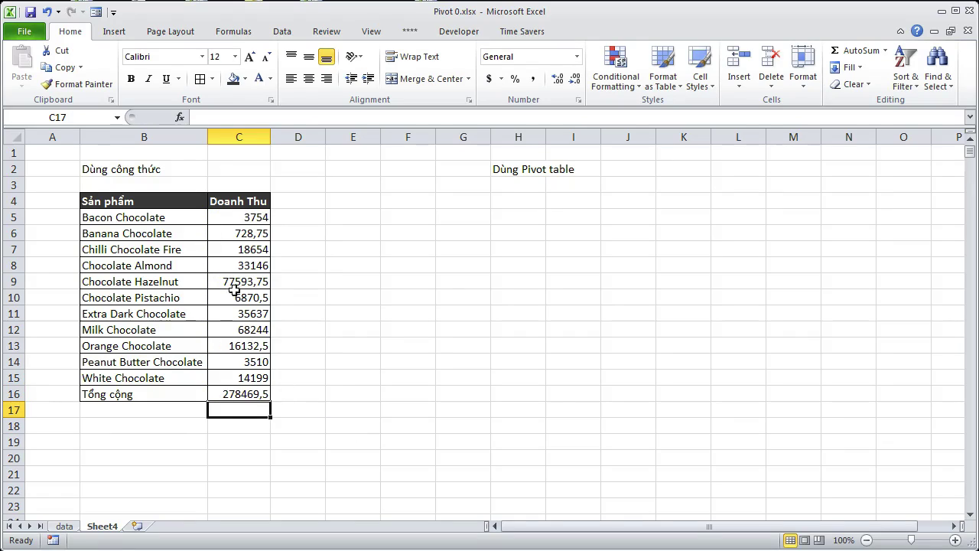
- Format C5:C16 as Currency, showing a $278.469,50 total
left_click_drag(241, 218, 245, 394)
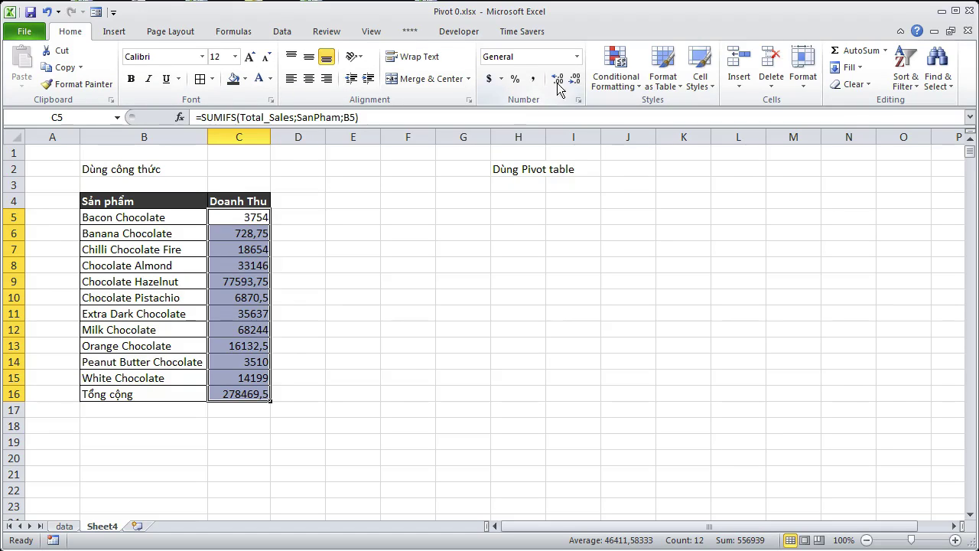
left_click(577, 57)
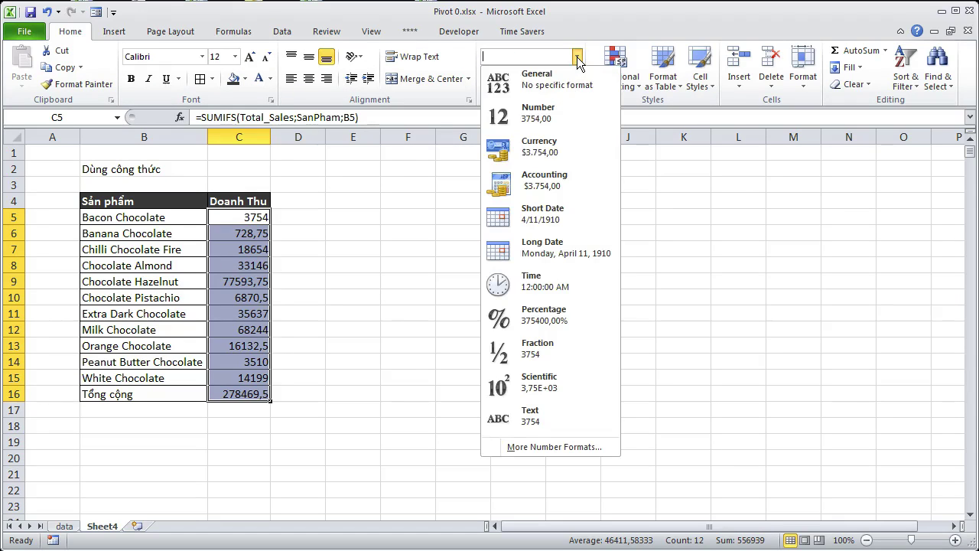
left_click(569, 144)
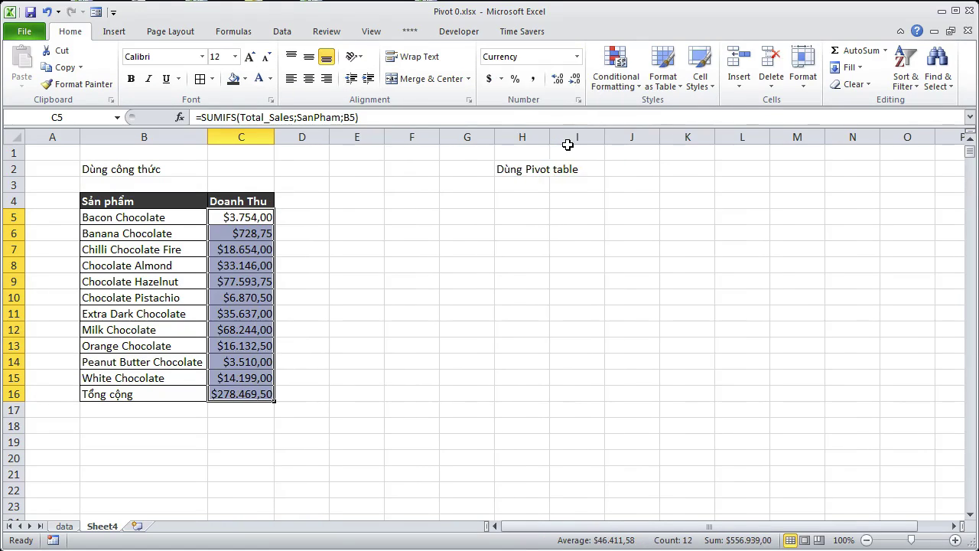
left_click(394, 333)
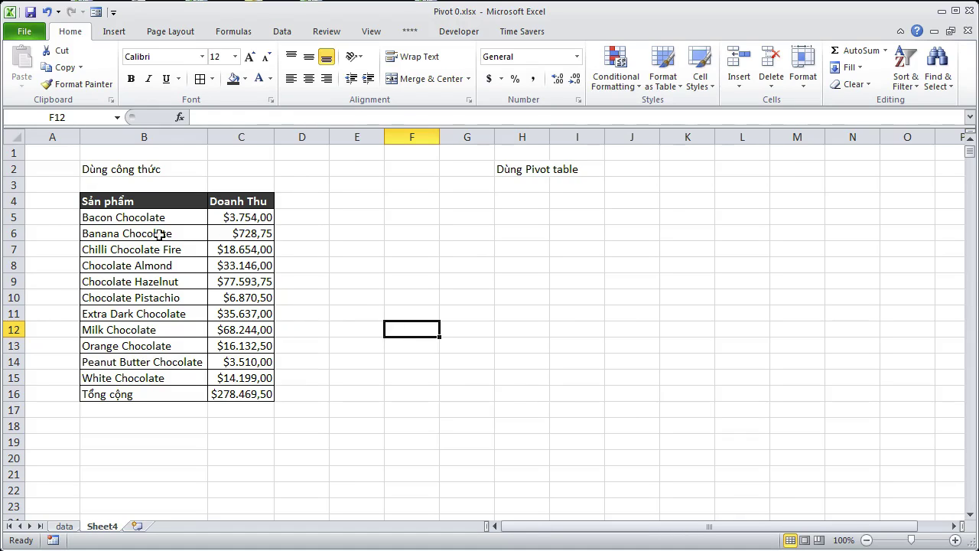
left_click_drag(111, 202, 260, 394)
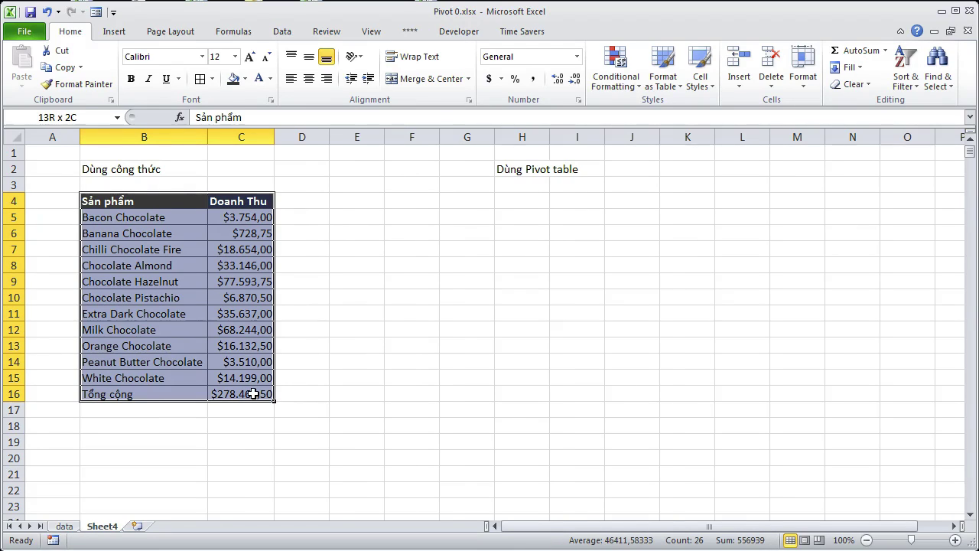
left_click(241, 217)
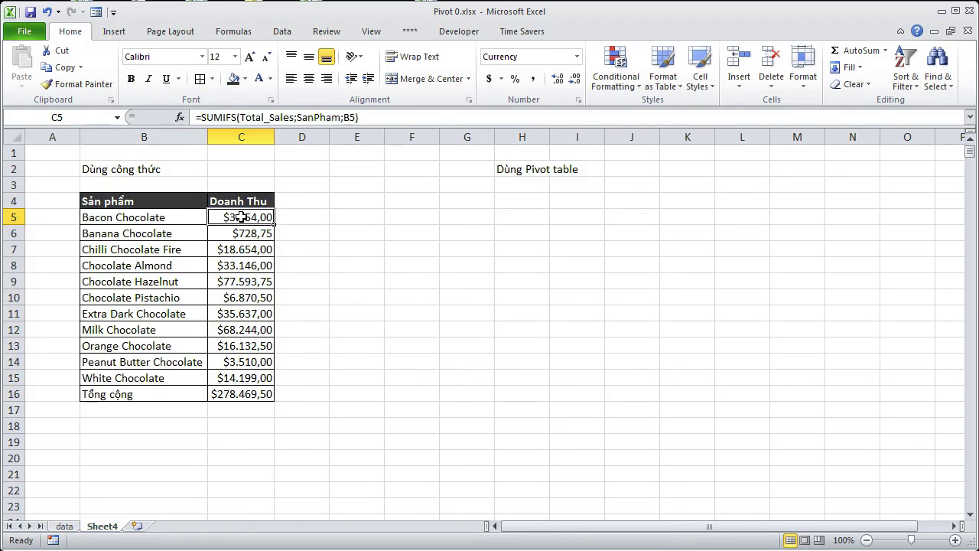
left_click(350, 241)
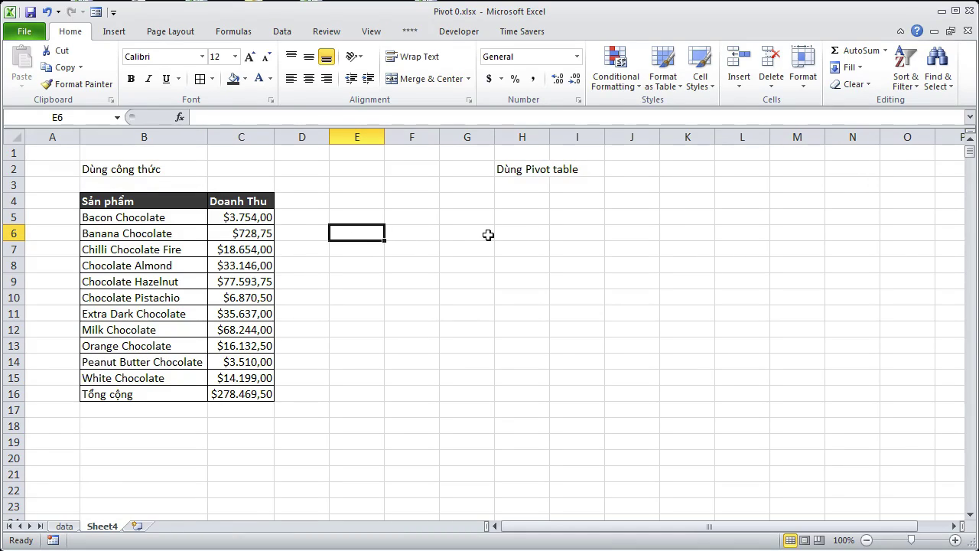
- Insert an empty PivotTable at Sheet4!H4 sourced from the 'data' named range
left_click(518, 199)
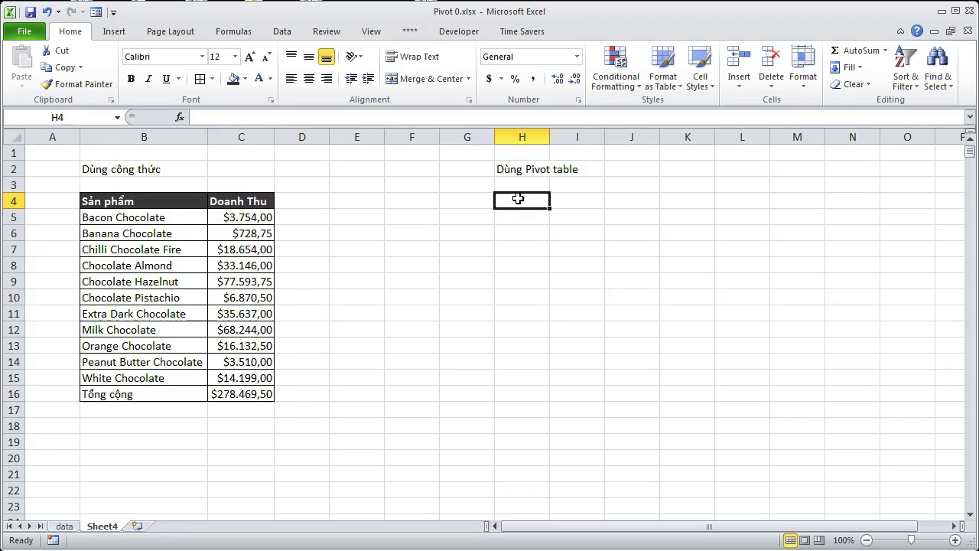
left_click(115, 33)
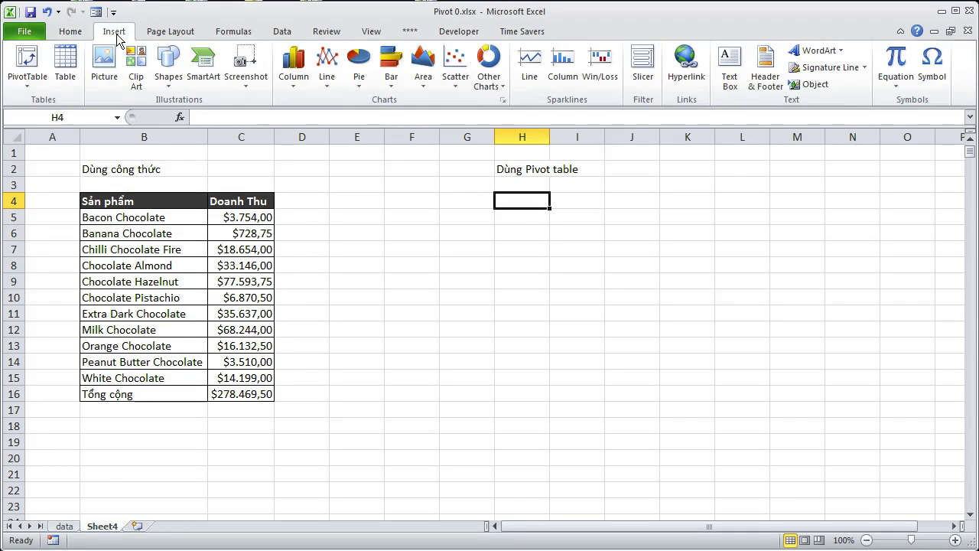
left_click(30, 61)
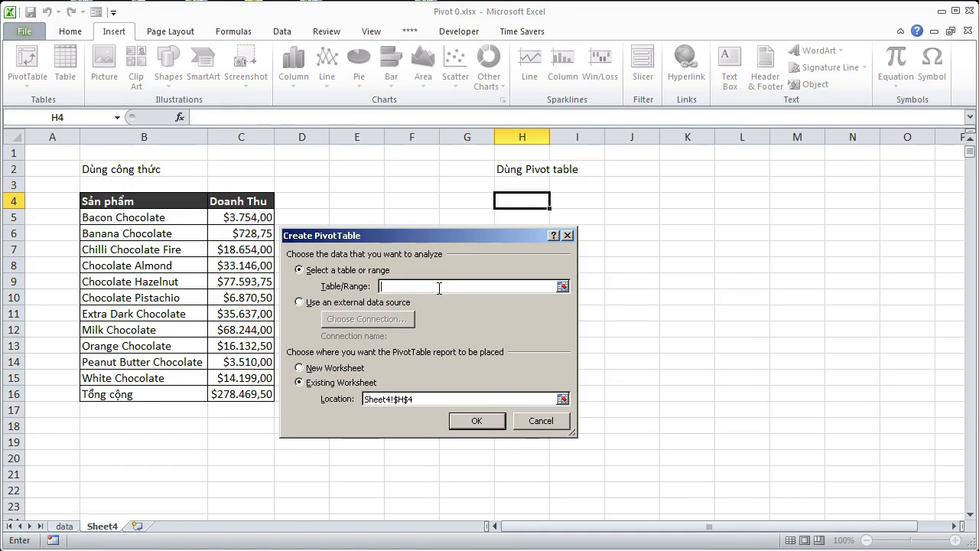
left_click_drag(418, 245, 444, 247)
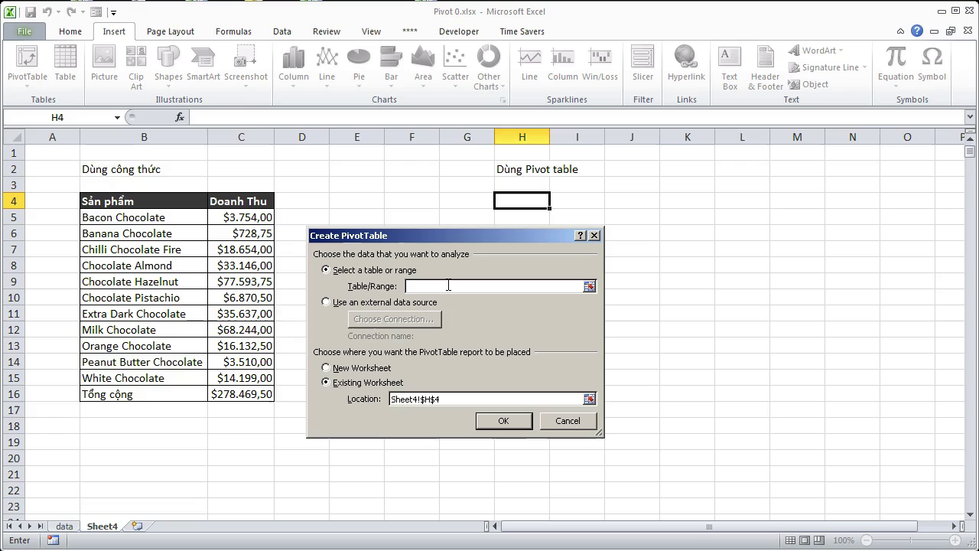
key("F3")
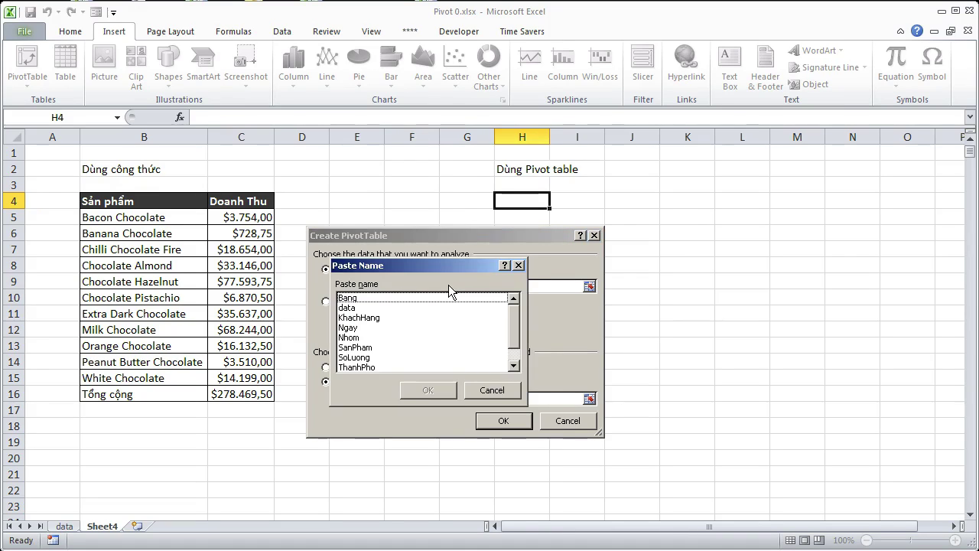
left_click(347, 308)
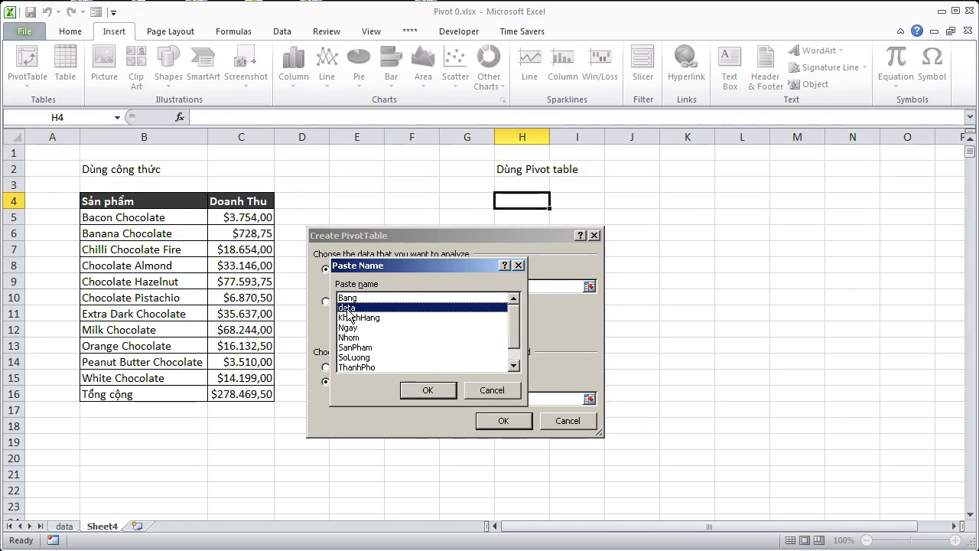
left_click(419, 390)
left_click(502, 422)
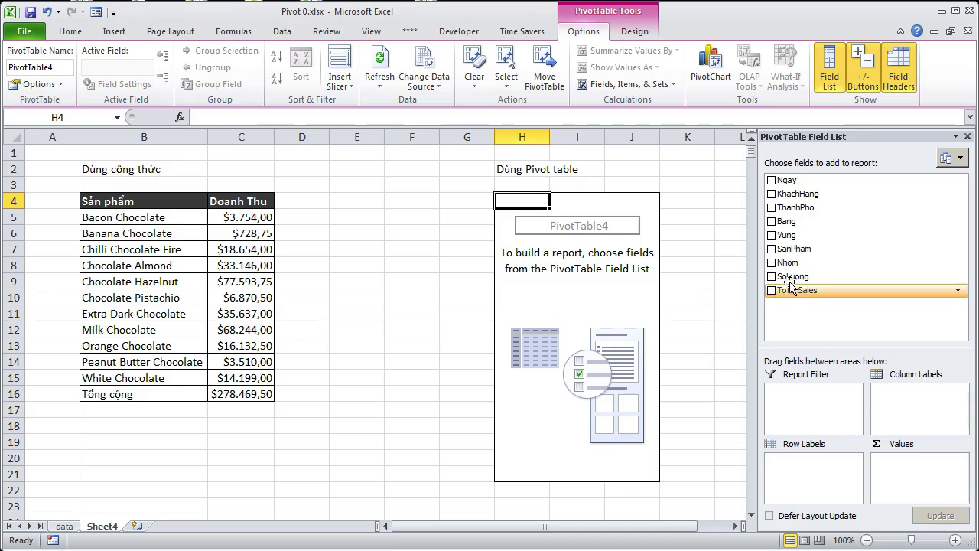
- Put SanPham in the pivot rows and Sum of Total Sales in values, then select the sales figures
left_click_drag(824, 252, 806, 478)
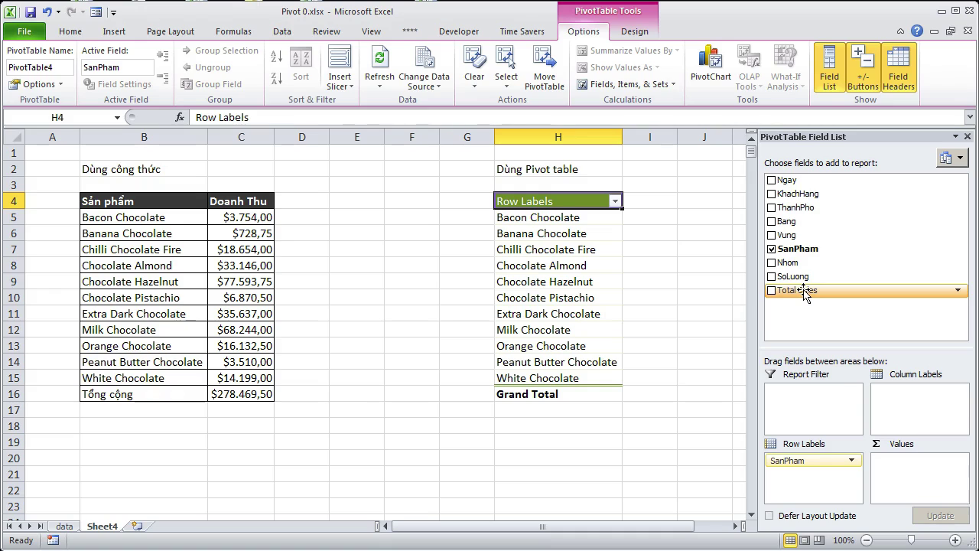
left_click_drag(811, 291, 901, 461)
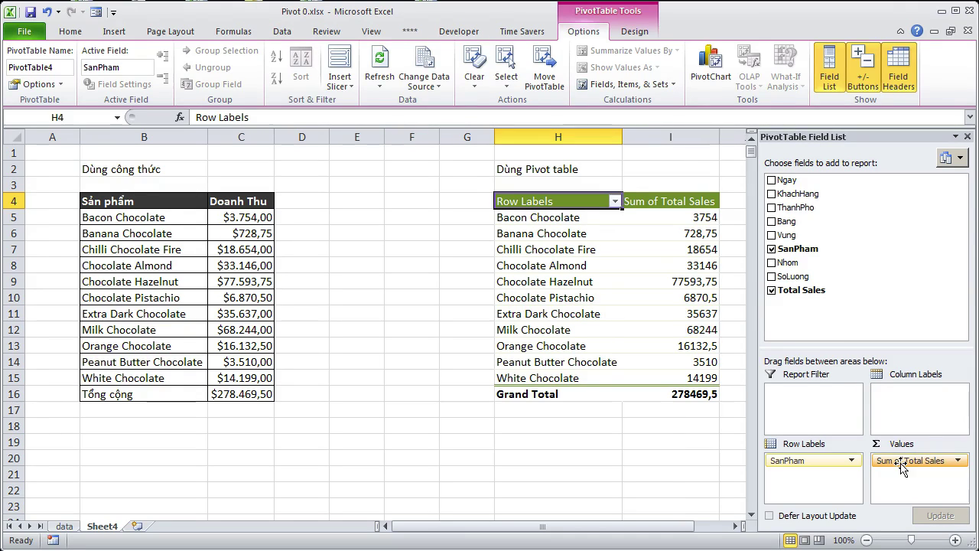
left_click_drag(673, 219, 679, 393)
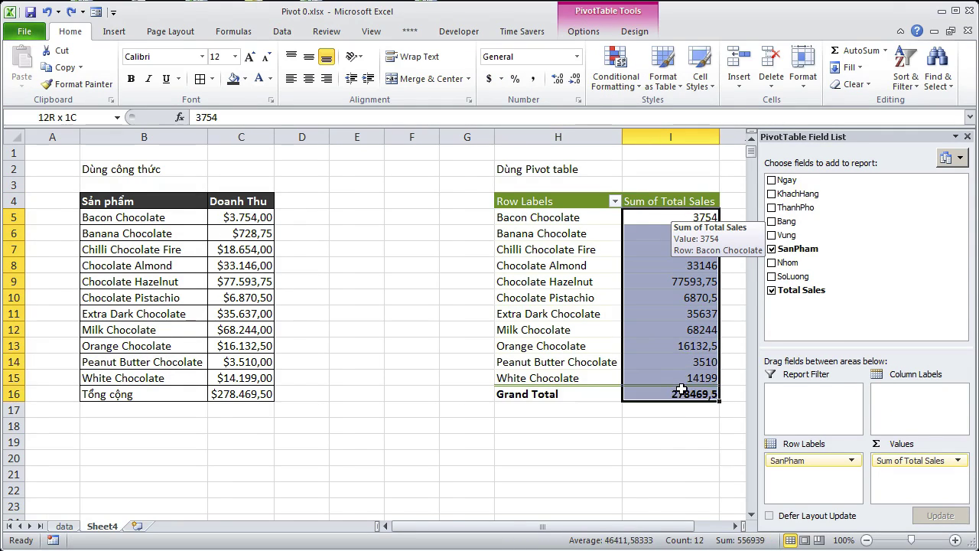
- Format the selected pivot sales figures as Currency
right_click(649, 220)
left_click(692, 245)
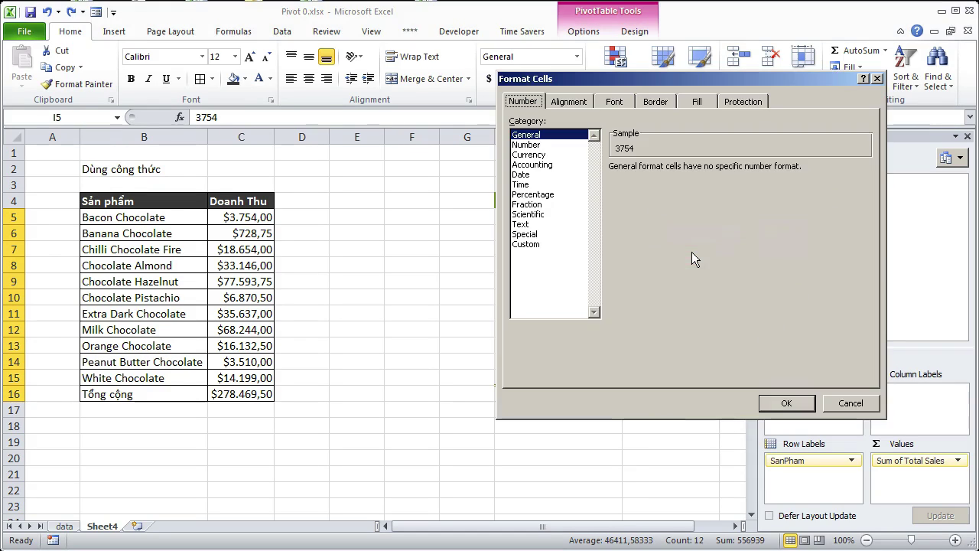
left_click(538, 155)
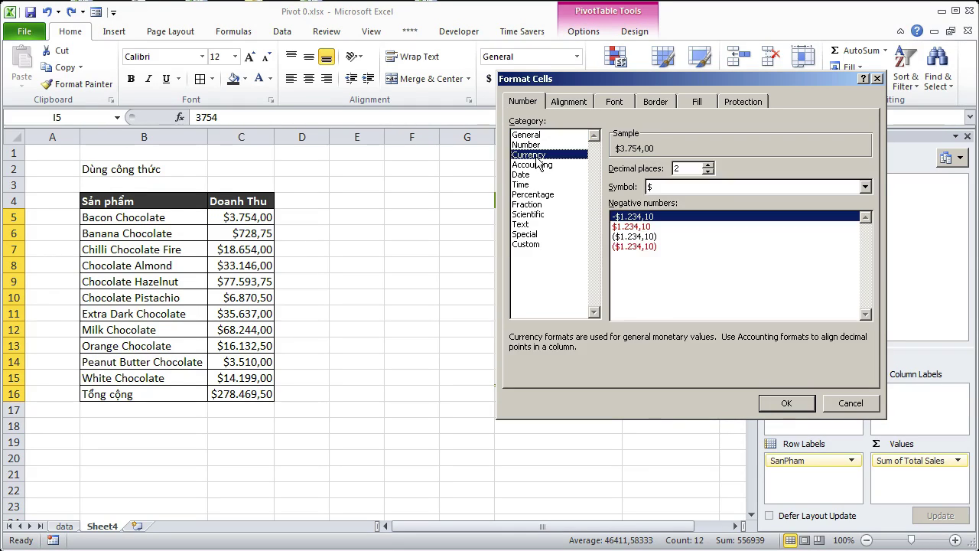
left_click(771, 401)
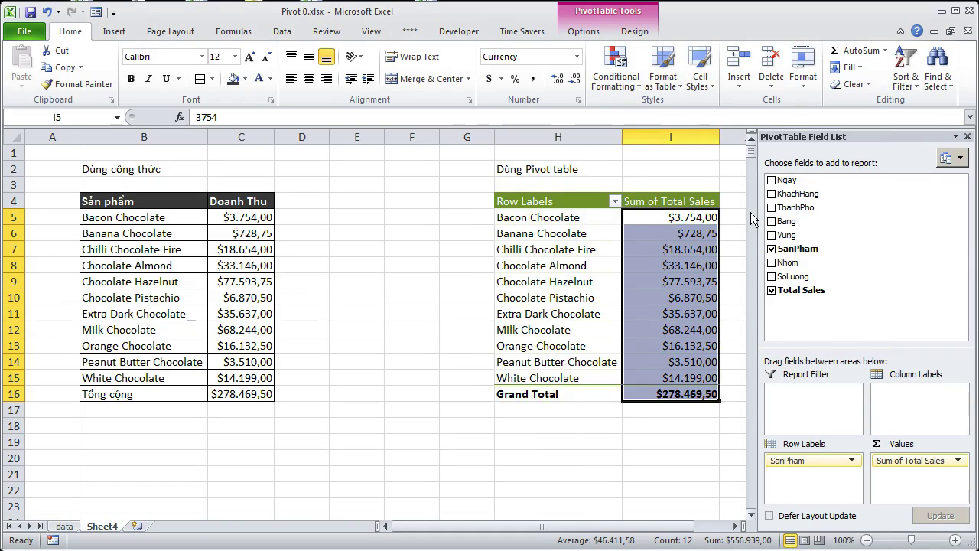
- Relabel the pivot headings as Sản phẩm, Doanh Thu and Tổng cộng
left_click(526, 201)
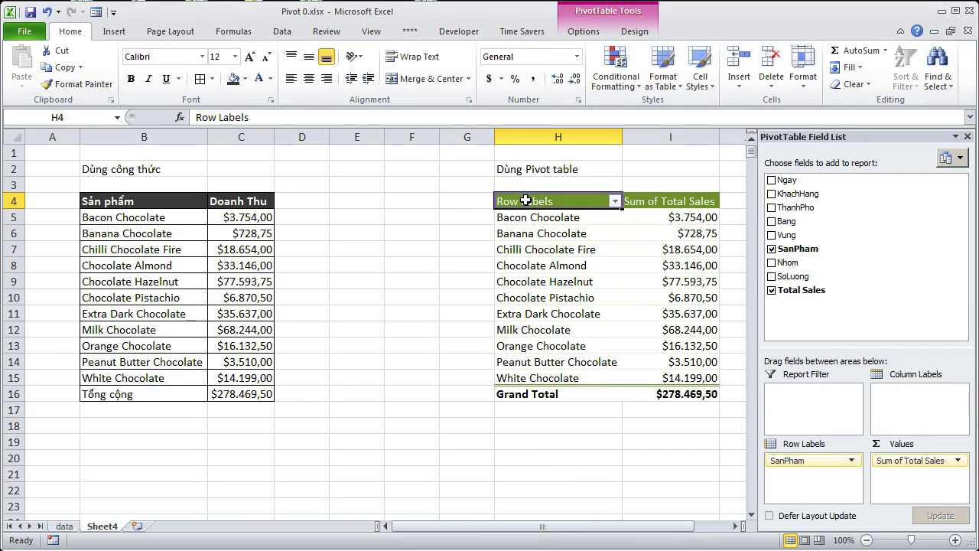
type("Sản")
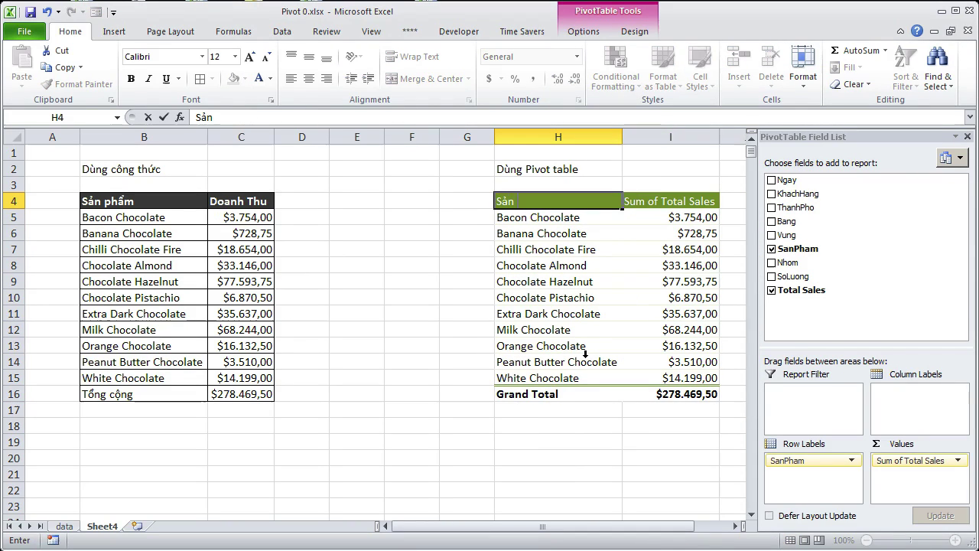
type(" phẩm")
key("Tab")
type("Do")
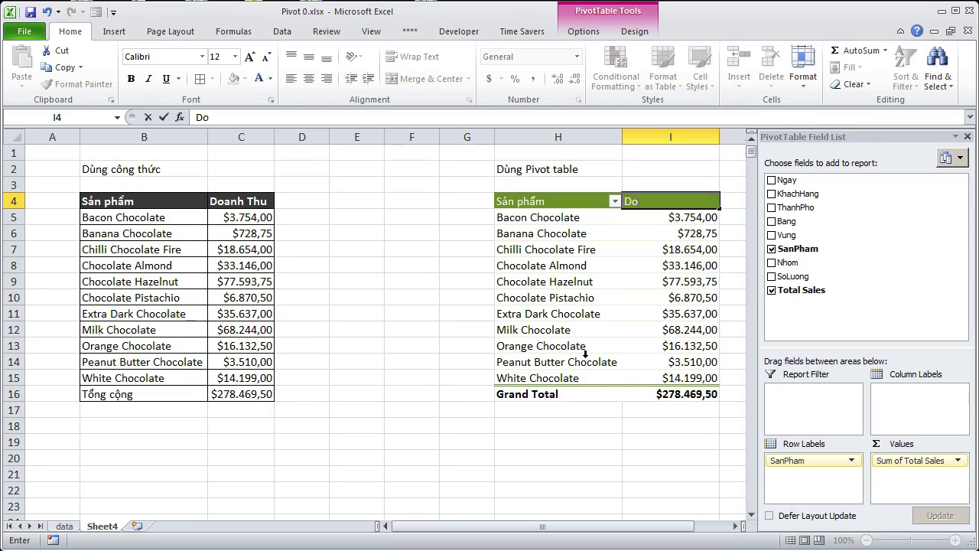
type("anh Thu")
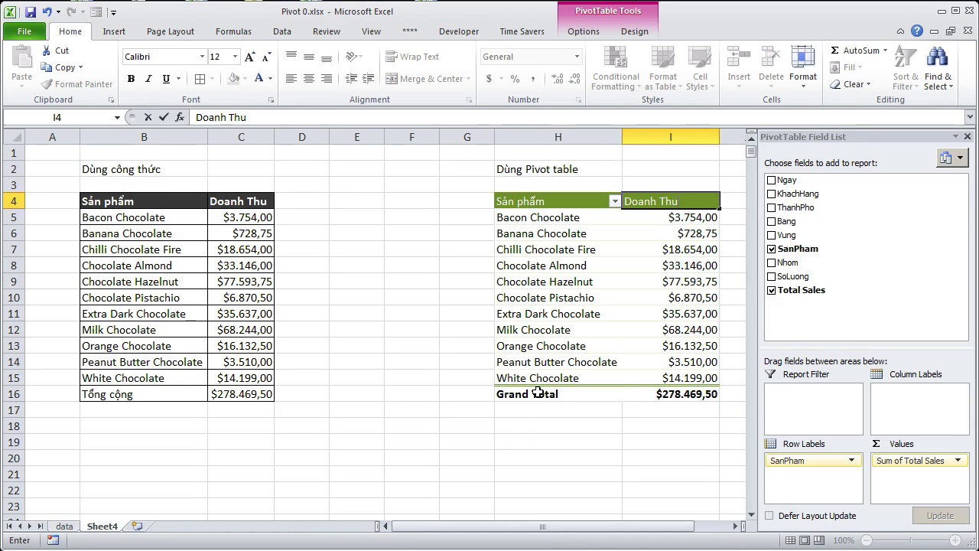
left_click(538, 393)
type("Tổng cộng")
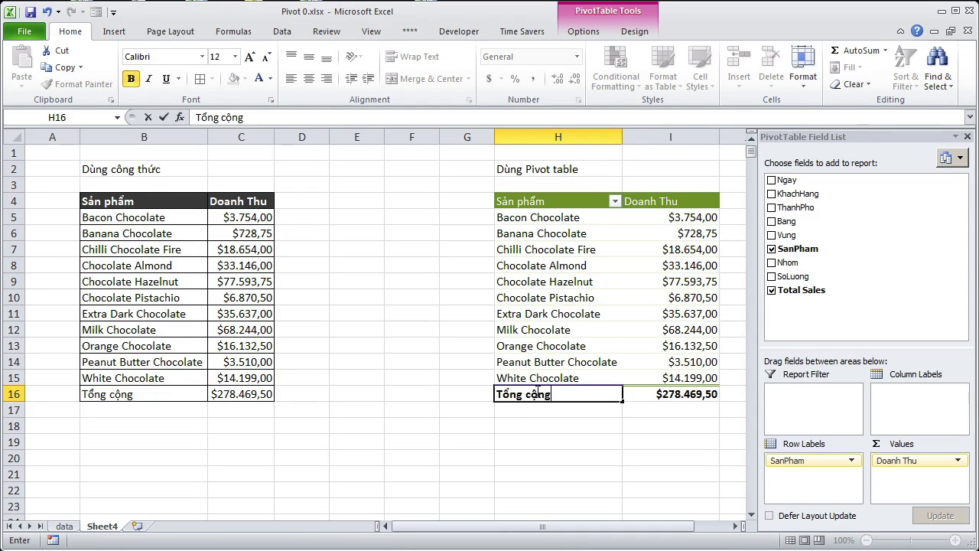
left_click(357, 233)
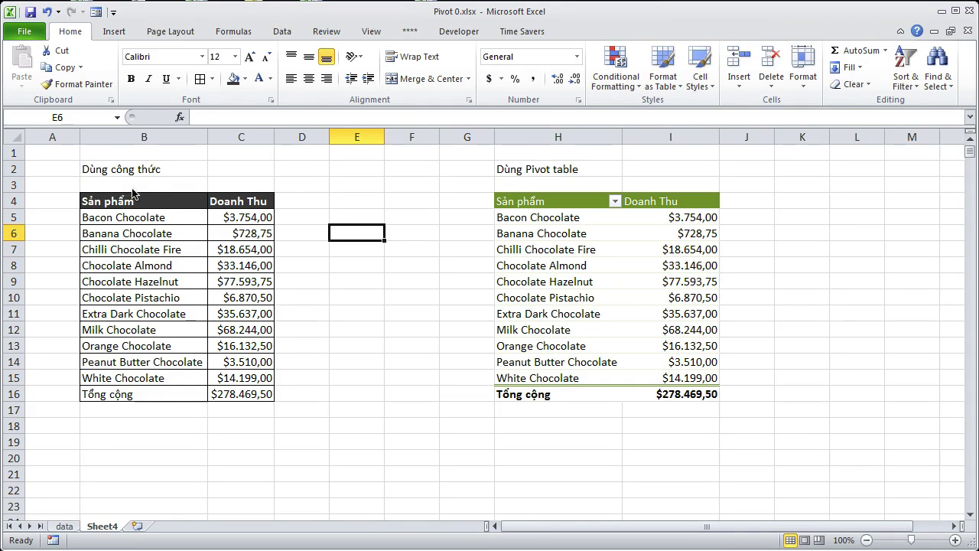
- Compare C5's SUMIFS result with the pivot's Chocolate Almond value, then return to the data sheet
left_click(234, 218)
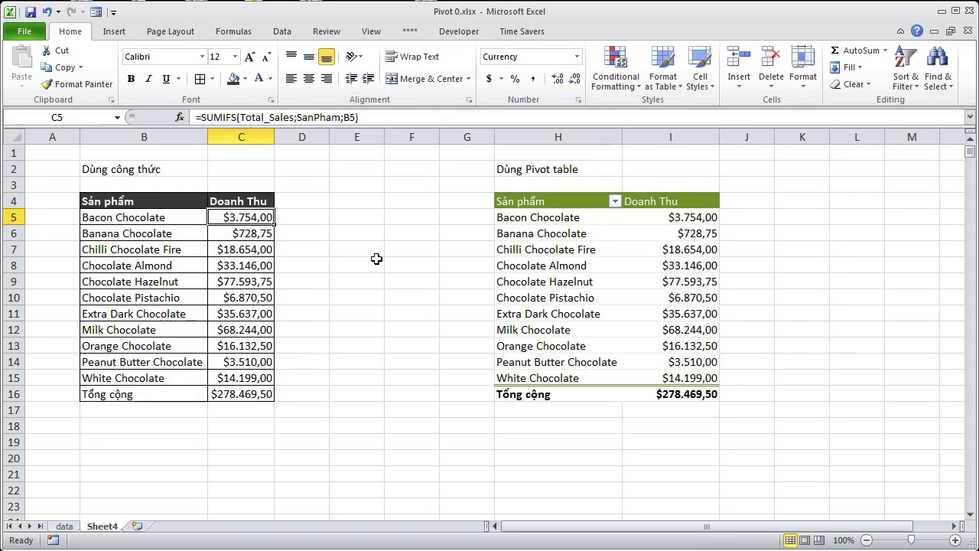
left_click(410, 256)
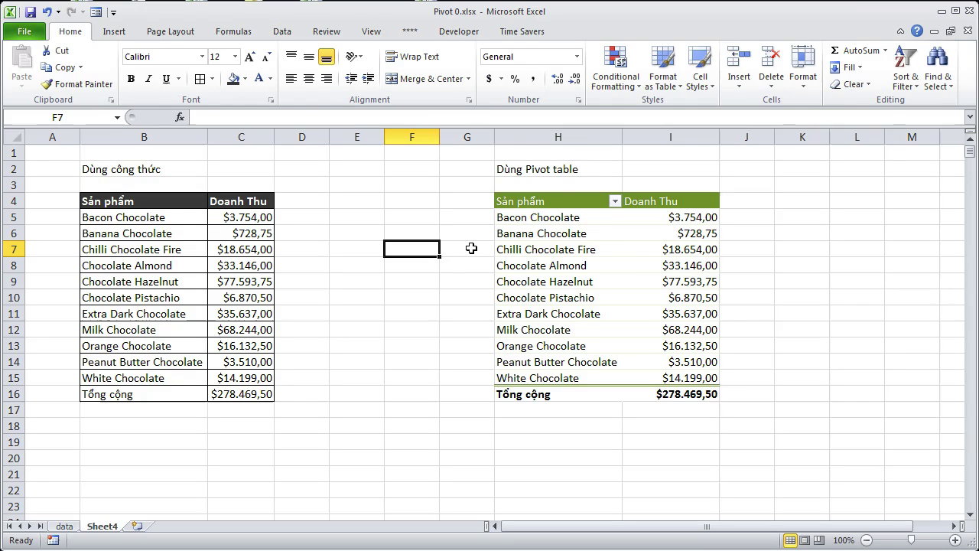
left_click(679, 265)
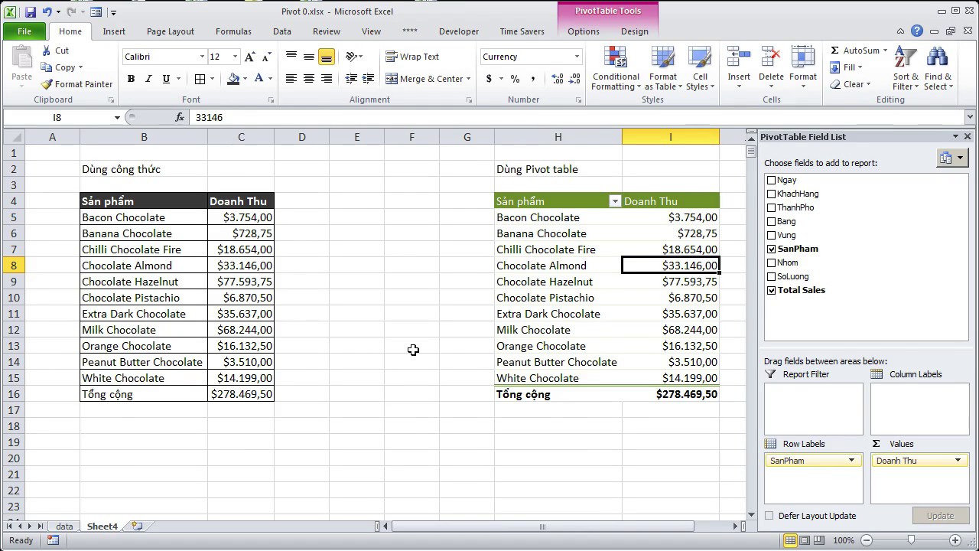
key("ctrl+Page_Up")
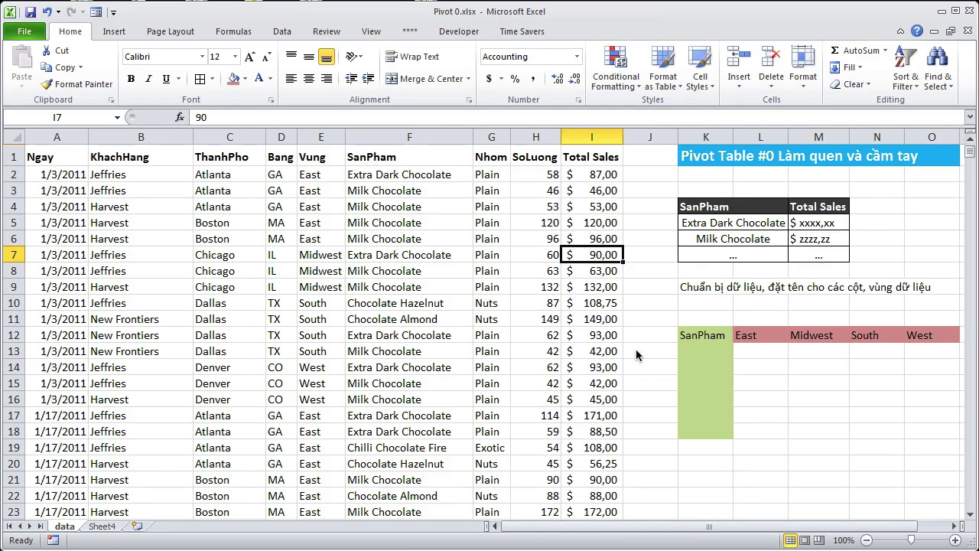
- Look over the SanPham list in K12:K18 and the East-to-West region headings
left_click(704, 339)
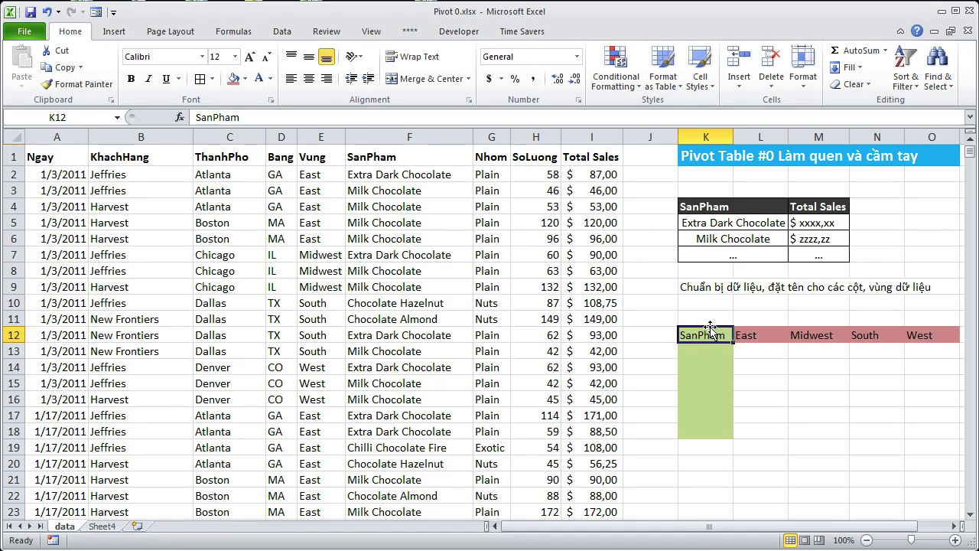
left_click_drag(710, 338, 711, 426)
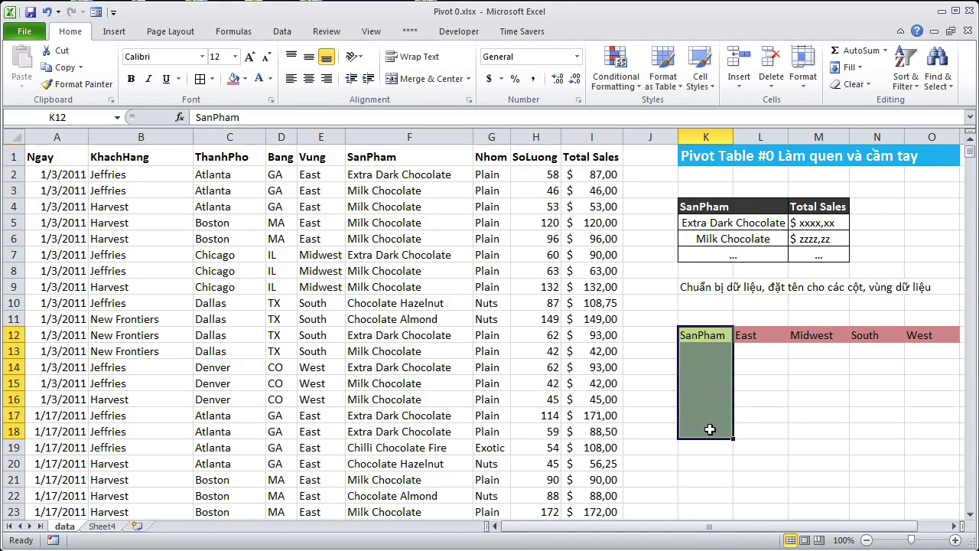
left_click_drag(746, 334, 924, 335)
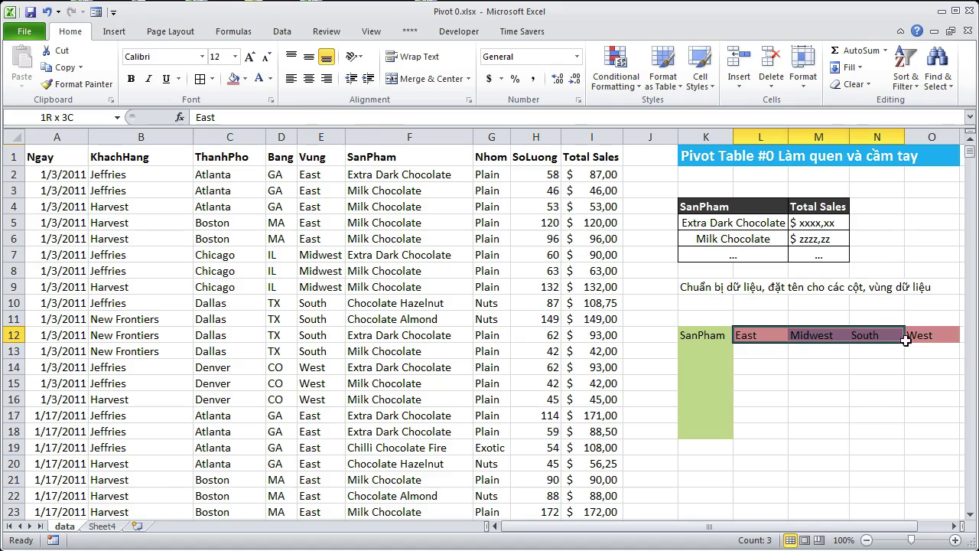
left_click(768, 352)
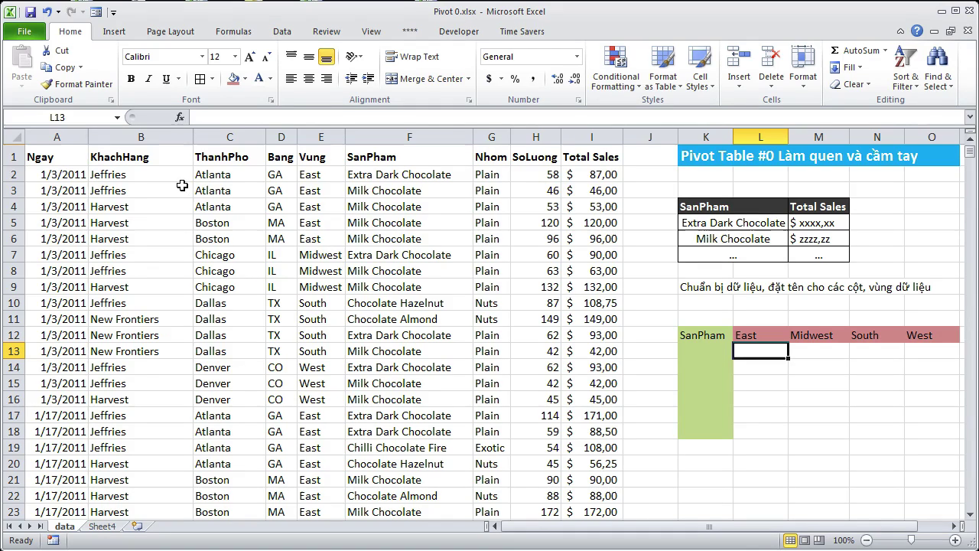
- Select the Vung named range, copy it, and return to Sheet4
left_click(116, 117)
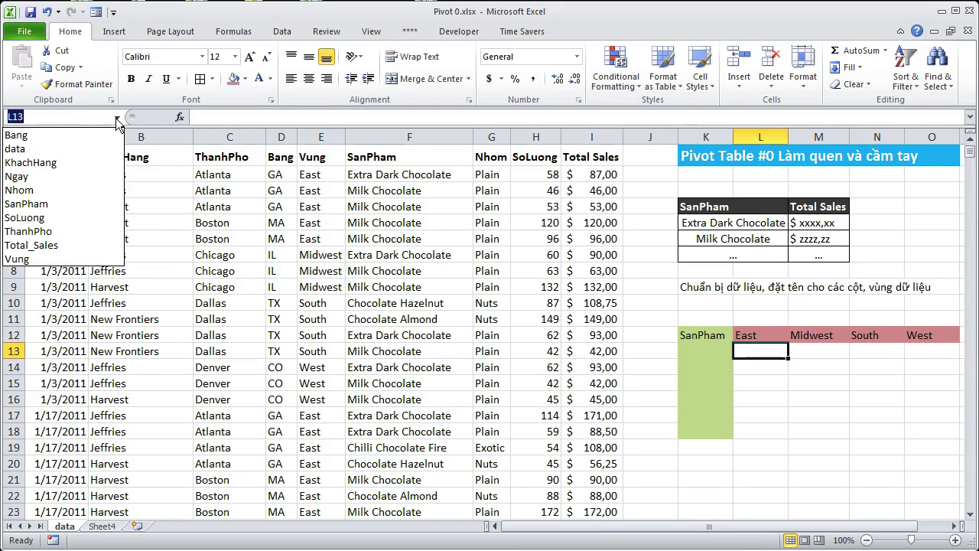
left_click(77, 255)
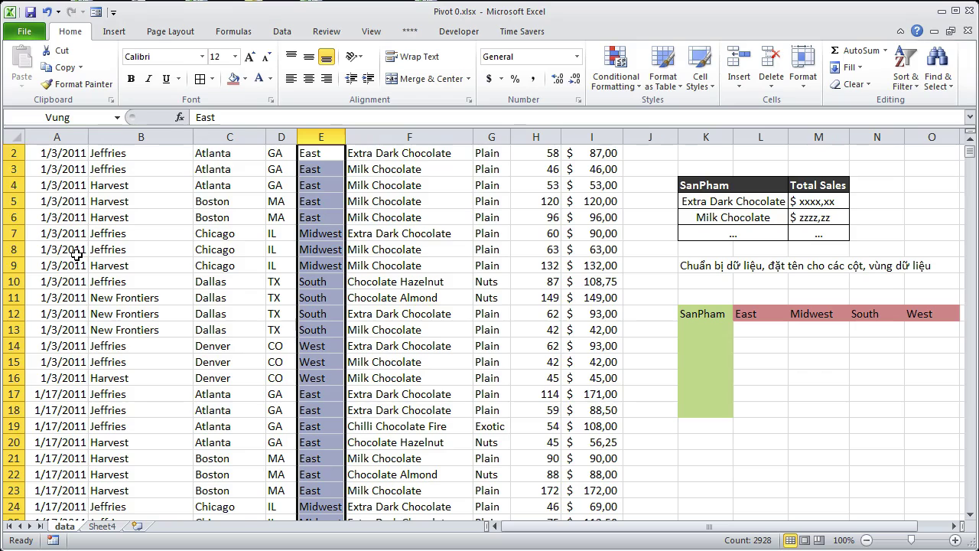
key("ctrl+c")
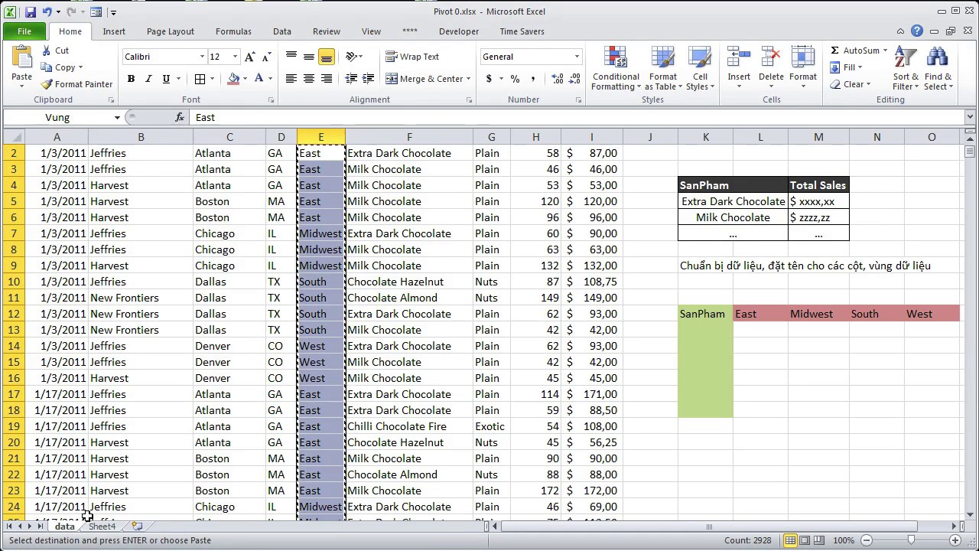
left_click(101, 527)
- Paste the region column at B22 and remove duplicates, leaving East, Midwest, South and West
scroll(205, 406, "down", 3)
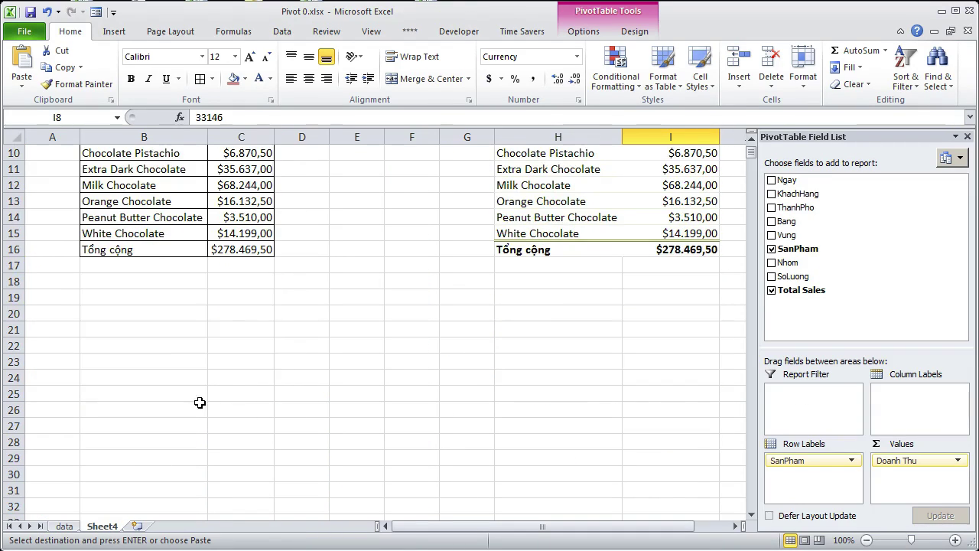
left_click(169, 348)
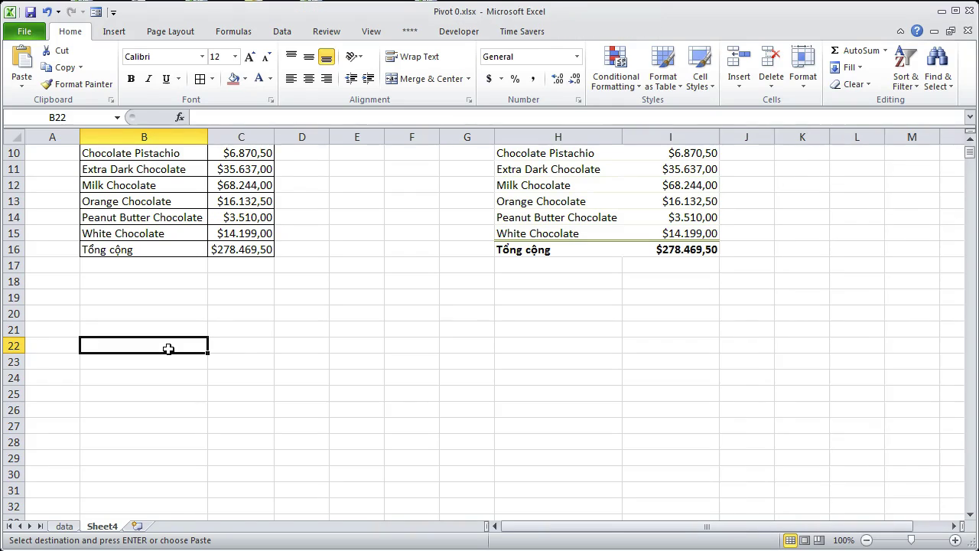
key("ctrl+v")
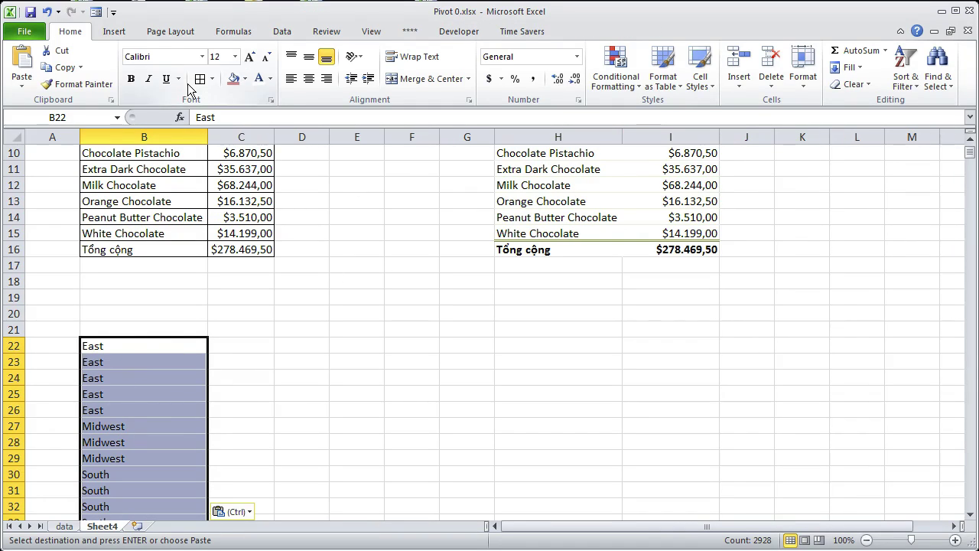
left_click(280, 33)
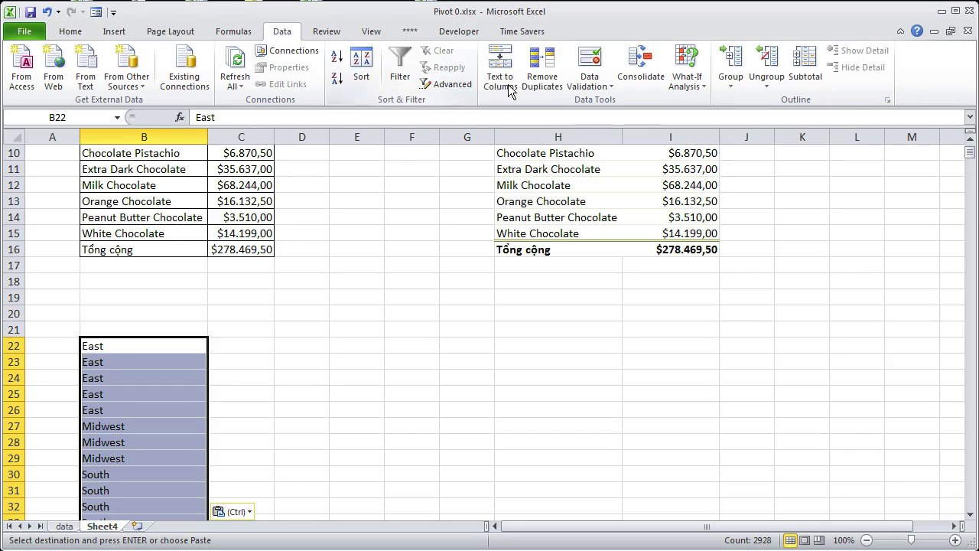
left_click(556, 87)
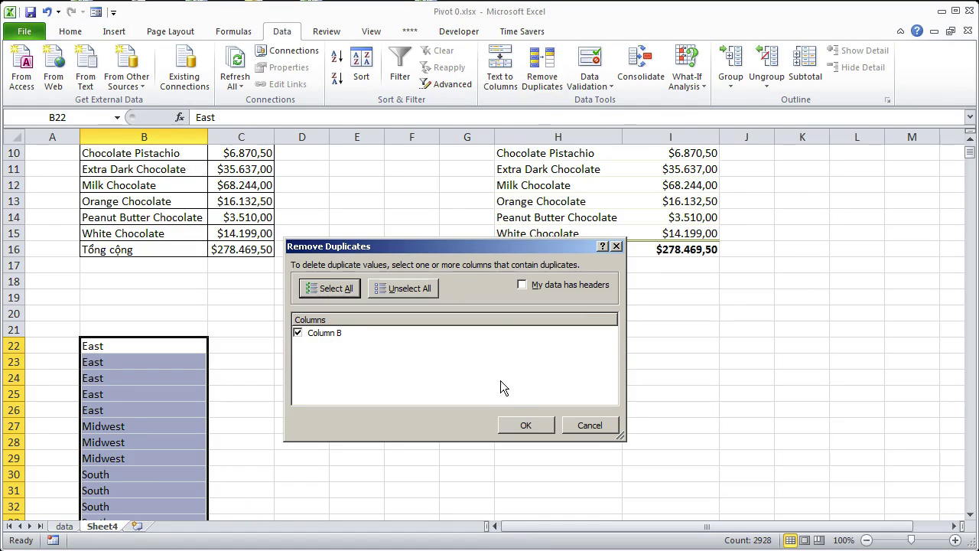
left_click(530, 426)
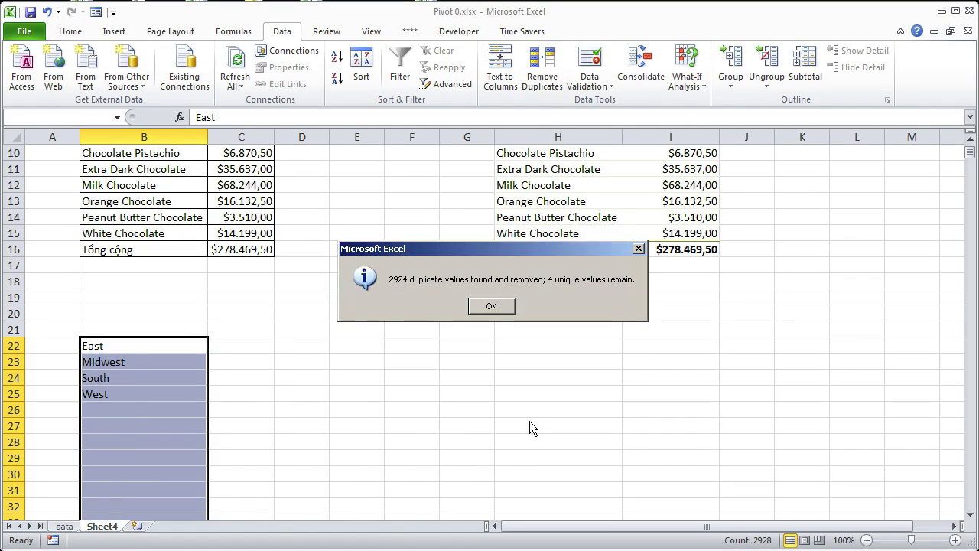
left_click(498, 306)
- Copy the four unique regions in B22:B25
left_click_drag(131, 349, 134, 392)
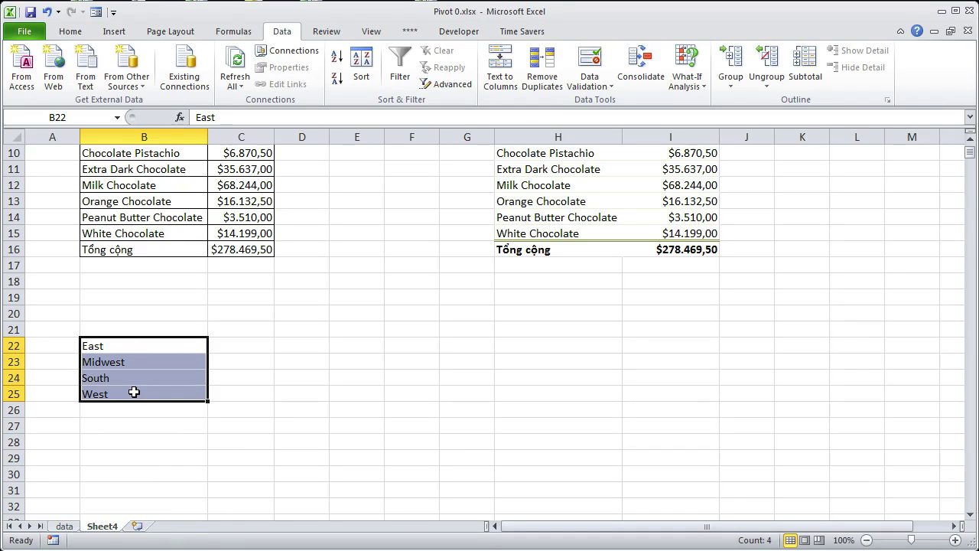
key("ctrl+c")
scroll(273, 389, "up", 3)
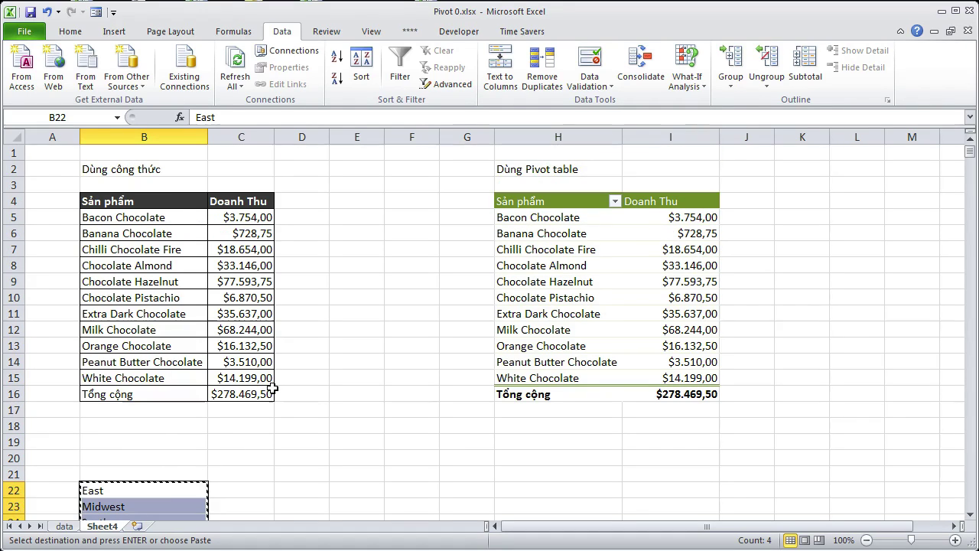
- Paste the regions transposed across C4:F4, replacing the Doanh Thu header
left_click(248, 201)
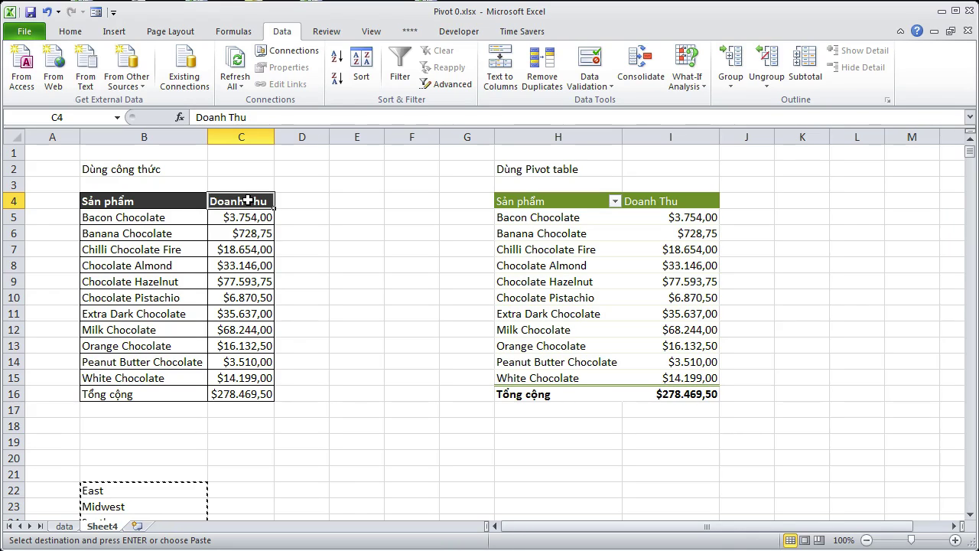
scroll(188, 409, "down", 1)
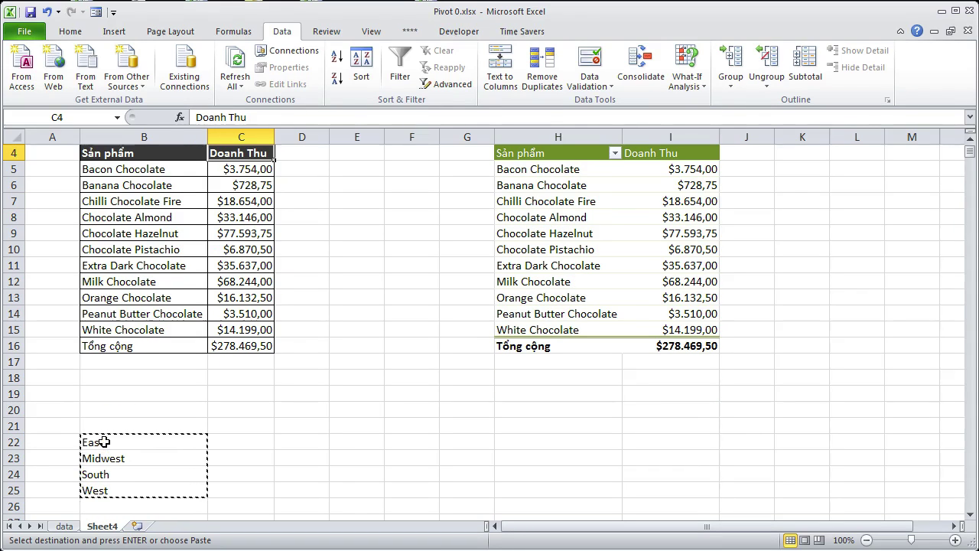
scroll(151, 431, "up", 1)
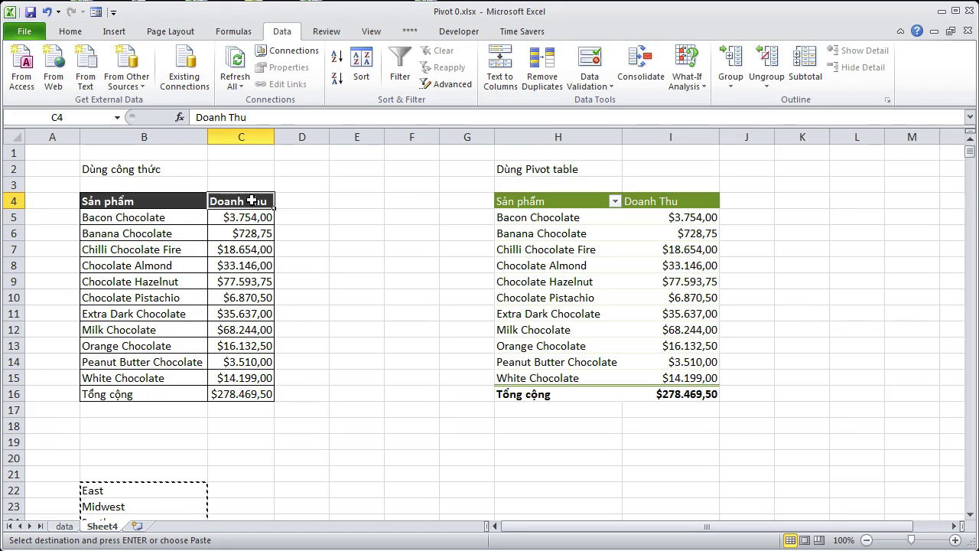
right_click(244, 203)
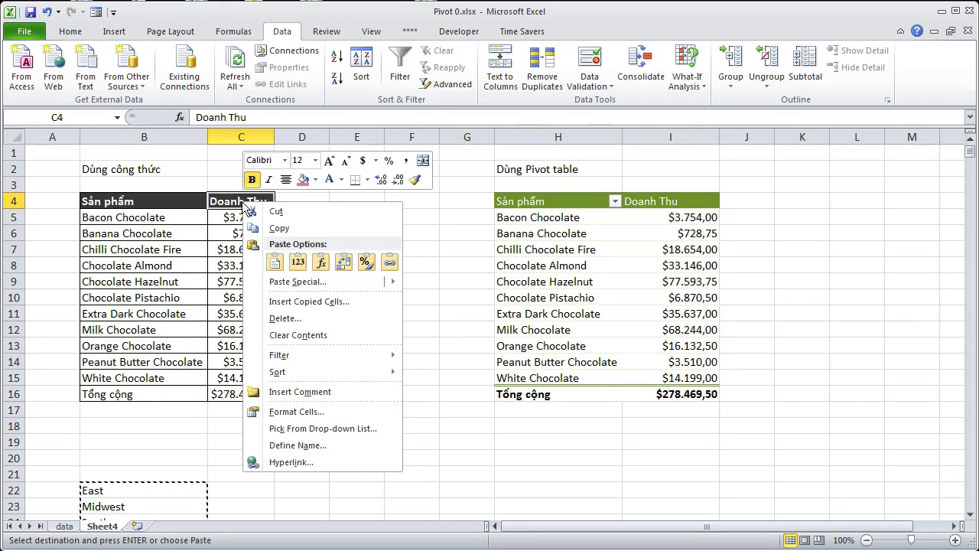
left_click(332, 285)
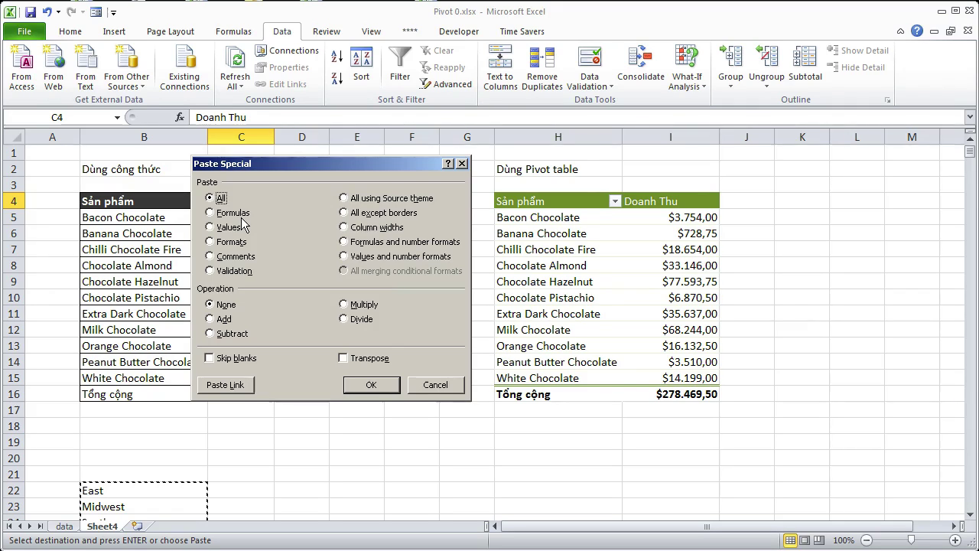
left_click(365, 360)
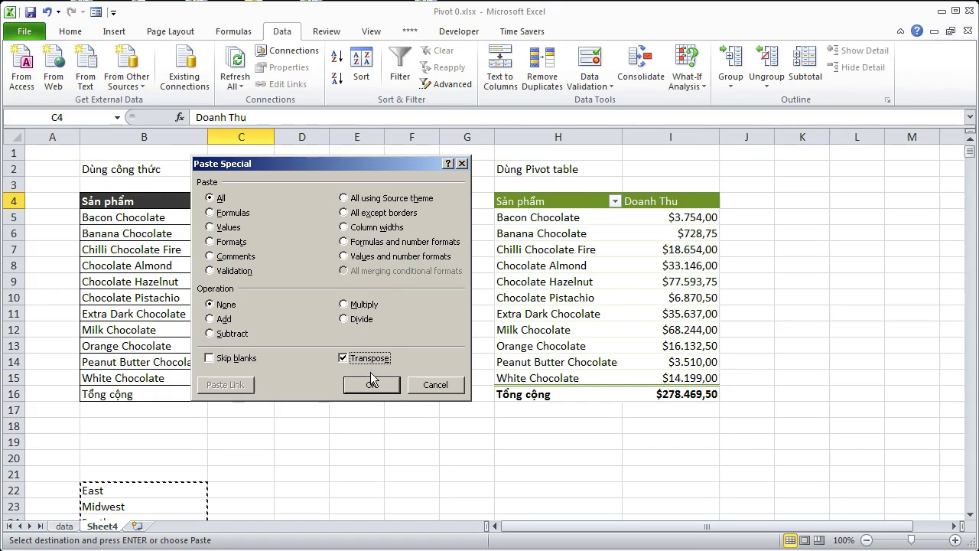
left_click(372, 385)
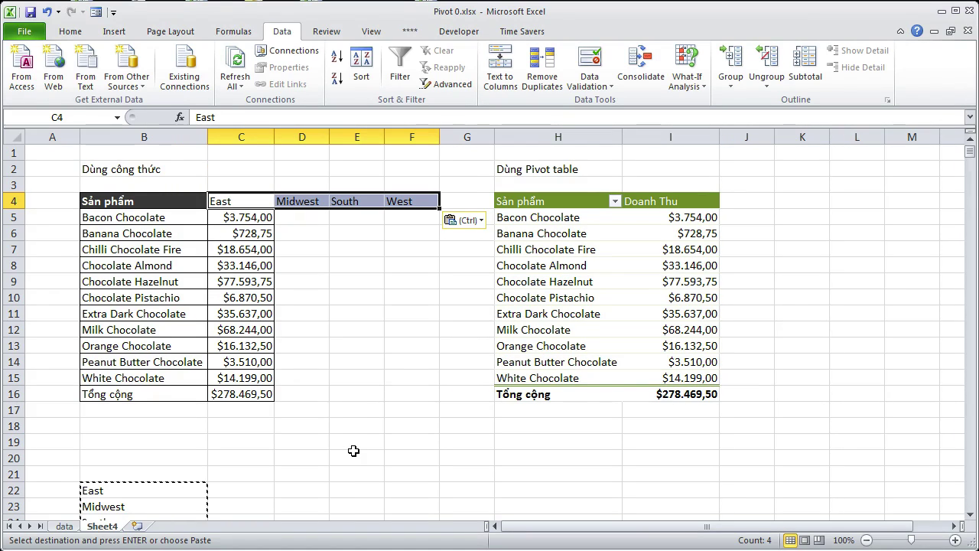
- Delete the helper region list in B22:B25
scroll(354, 451, "down", 2)
scroll(124, 452, "up", 2)
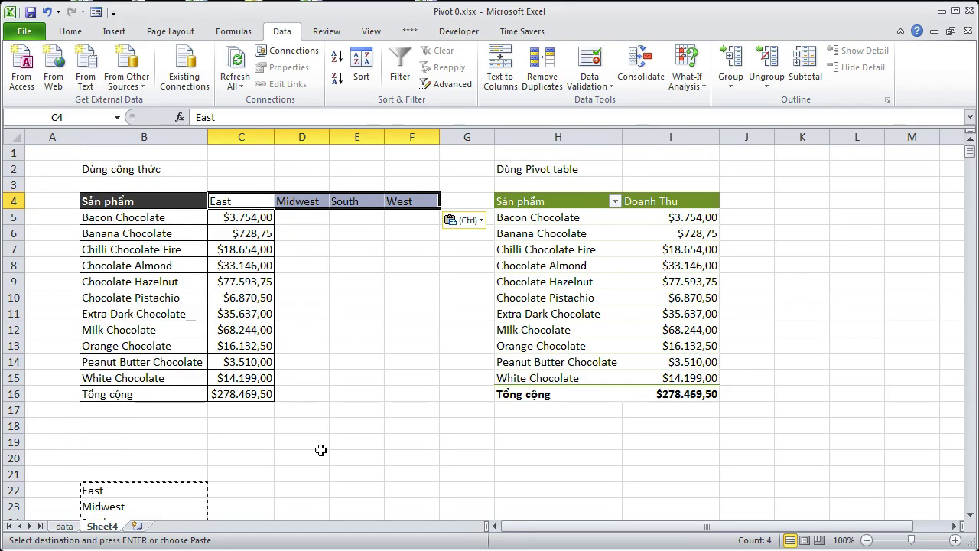
scroll(321, 451, "down", 2)
left_click_drag(138, 393, 136, 442)
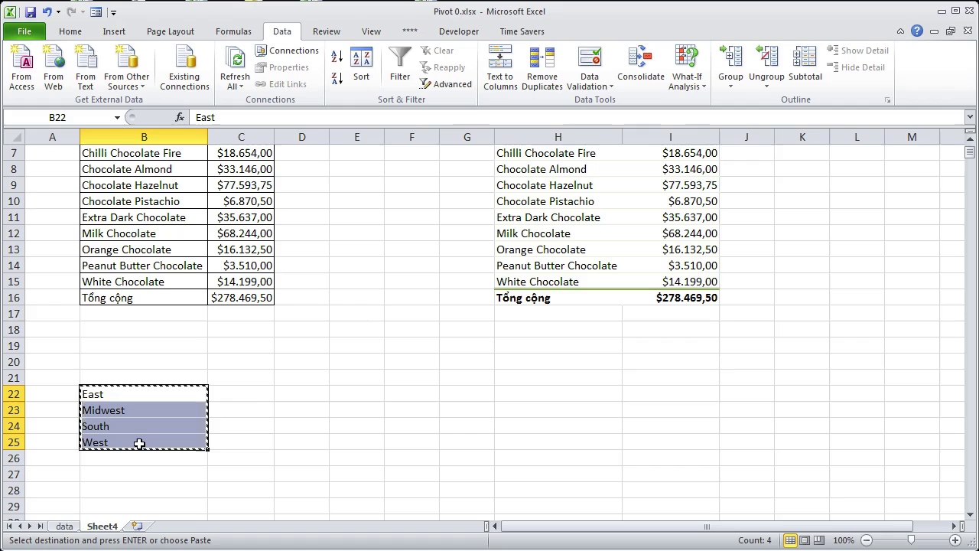
key("Delete")
left_click(293, 388)
scroll(293, 388, "up", 2)
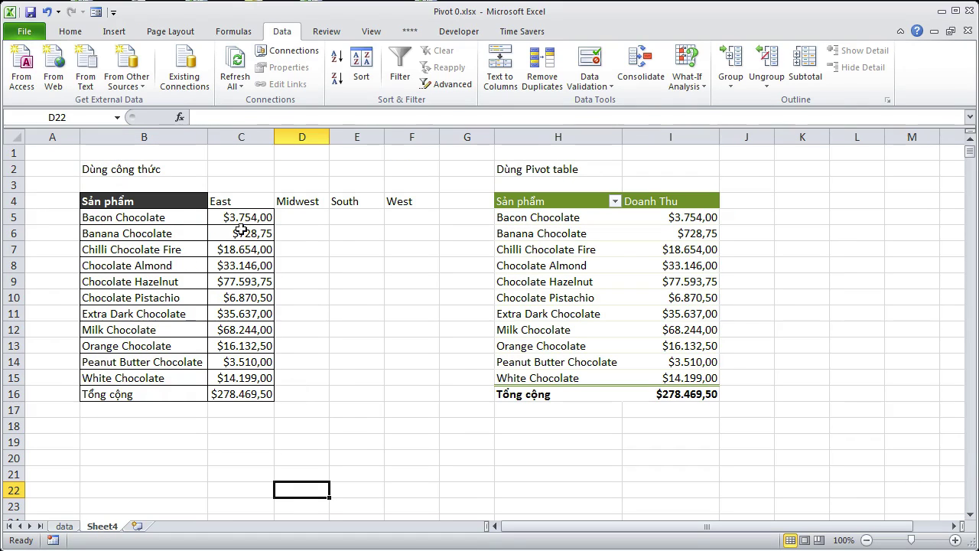
left_click(184, 201)
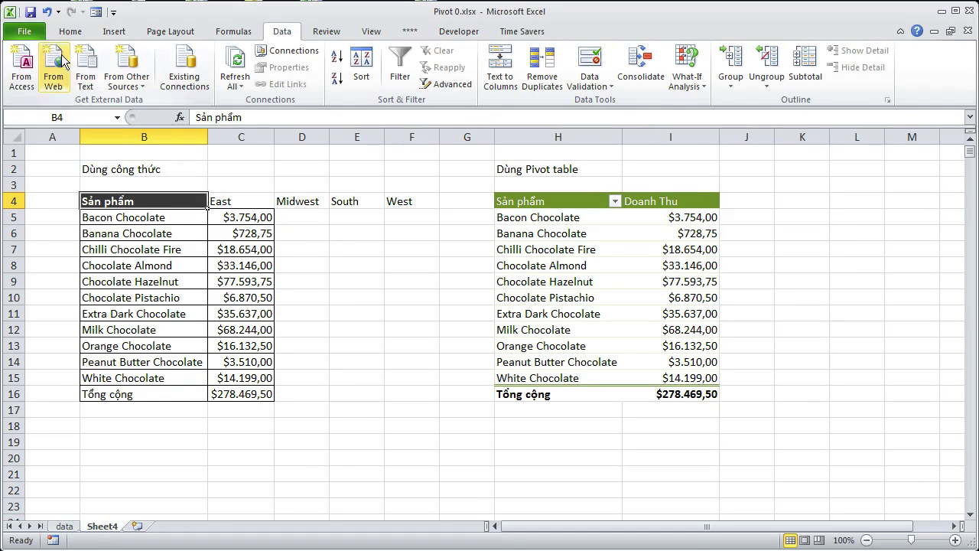
- Copy B4's dark header style onto the region headers C4:F4 with Format Painter
left_click(70, 31)
left_click(79, 82)
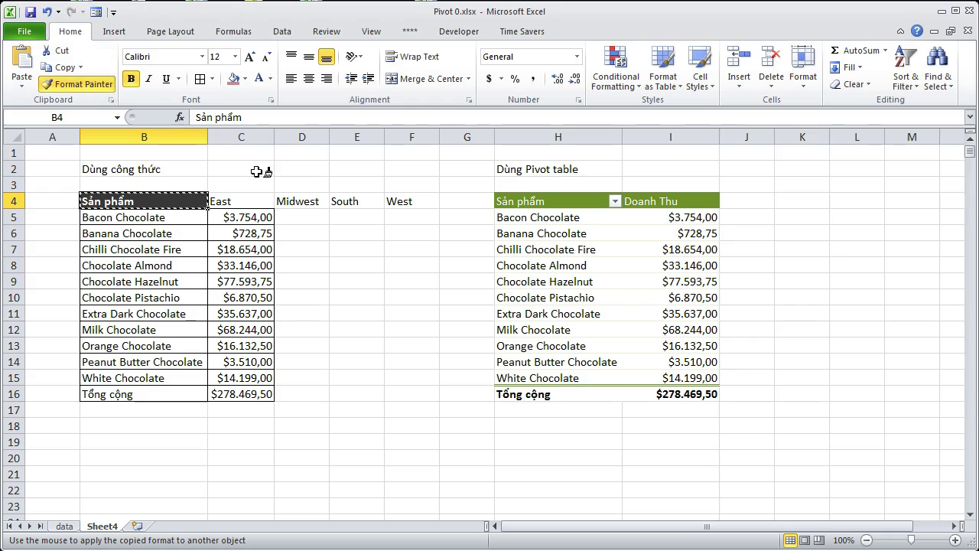
left_click_drag(258, 202, 421, 207)
left_click(394, 423)
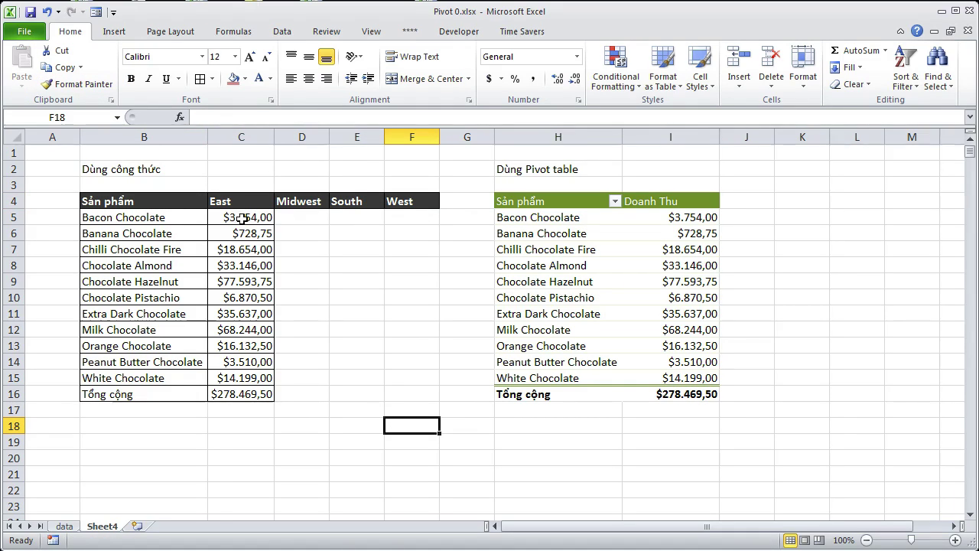
- Apply All Borders to the table body B5:F16
left_click_drag(135, 219, 446, 262)
left_click_drag(398, 398, 398, 398)
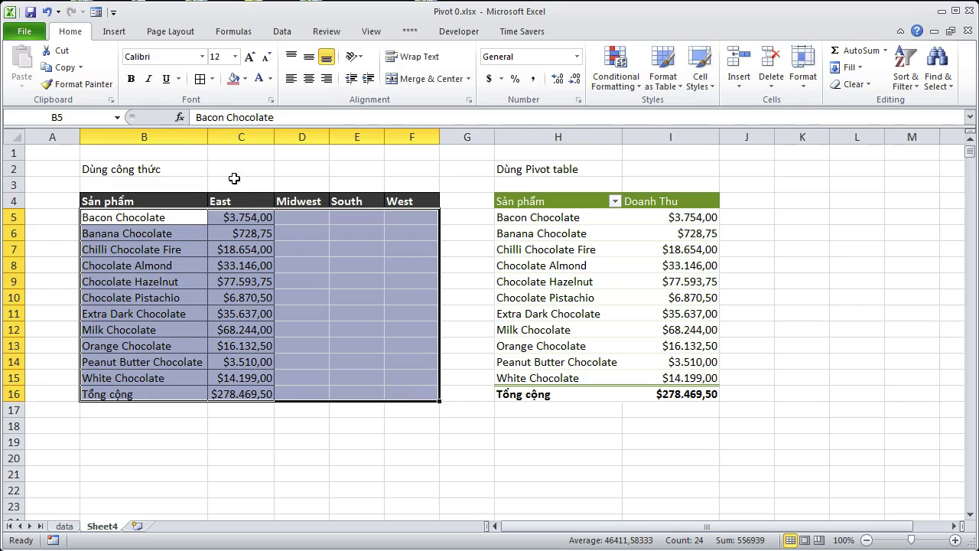
left_click(200, 79)
left_click(332, 426)
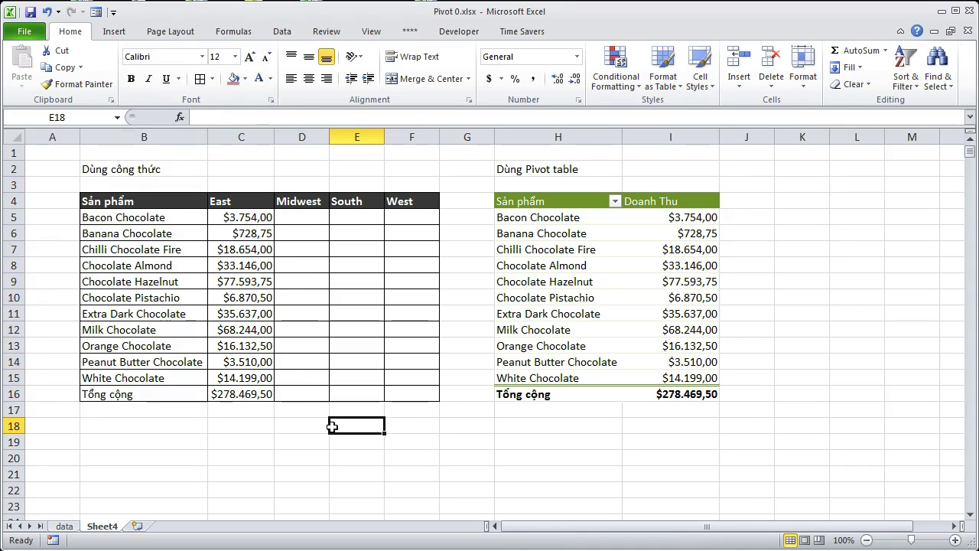
- Select C5 and start editing its SUMIFS formula in the formula bar
left_click(249, 217)
scroll(399, 244, "right", 1)
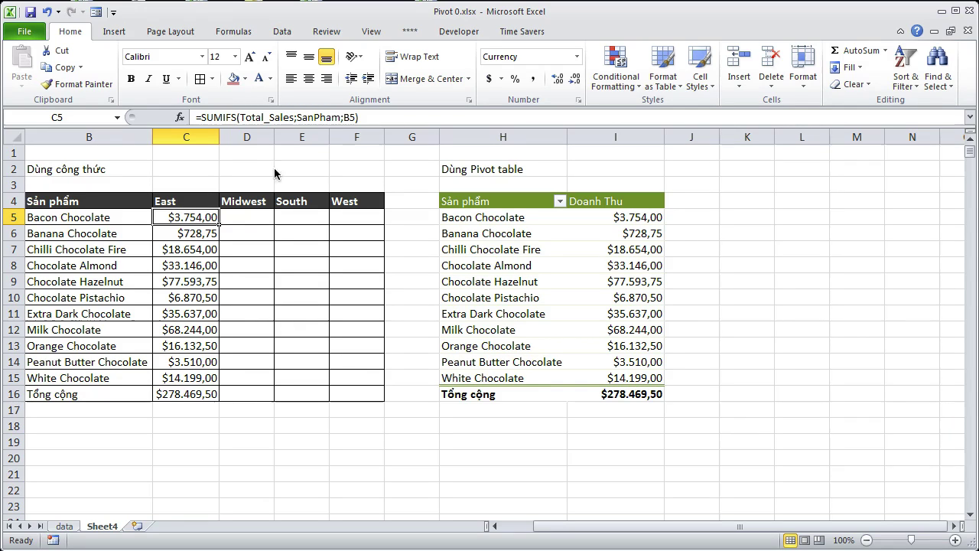
left_click(368, 121)
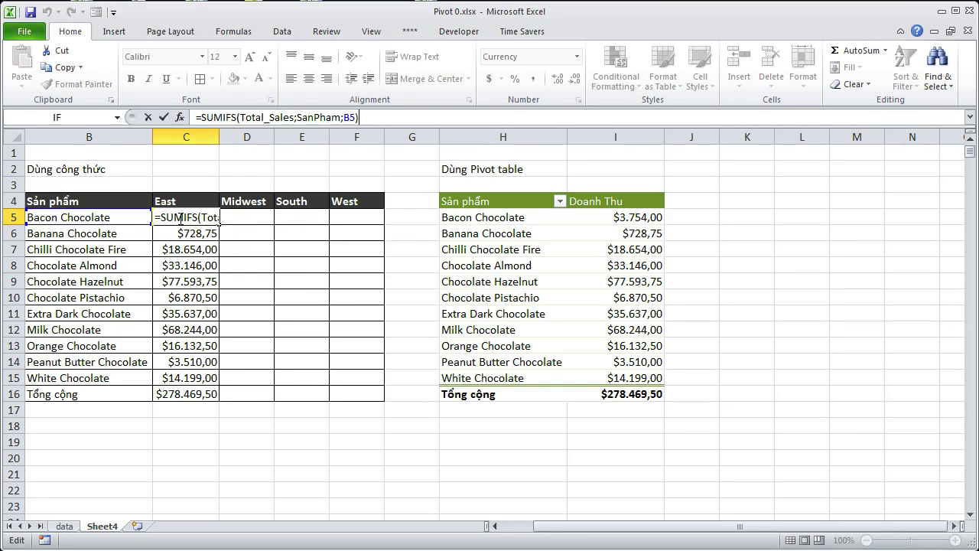
- Add $B5 and the Vung named range to C5's SUMIFS criteria
left_click(345, 117)
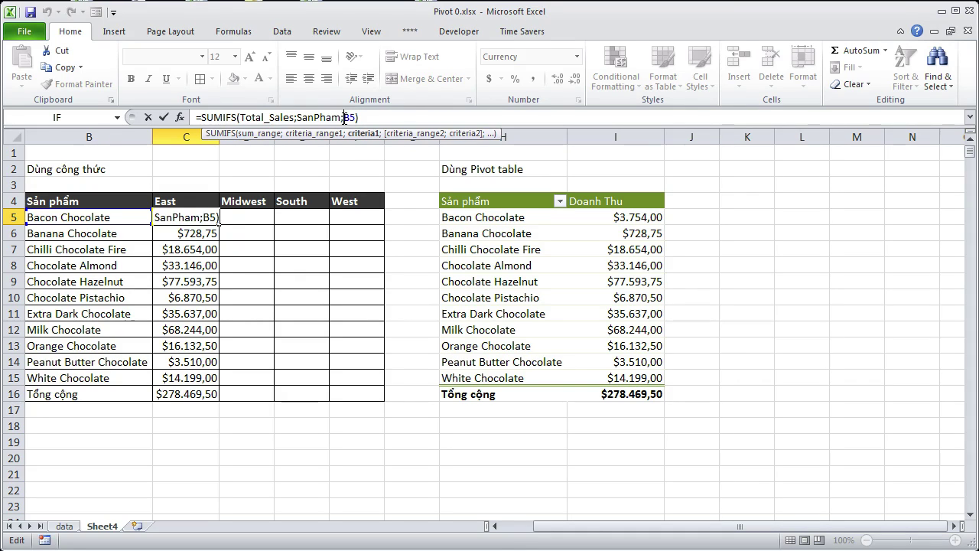
type("$B5")
type(";")
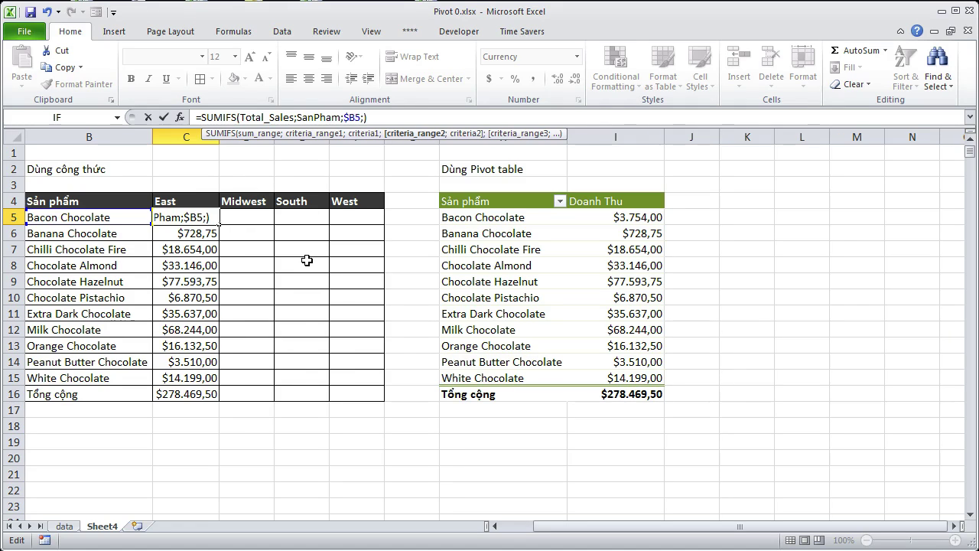
key("F3")
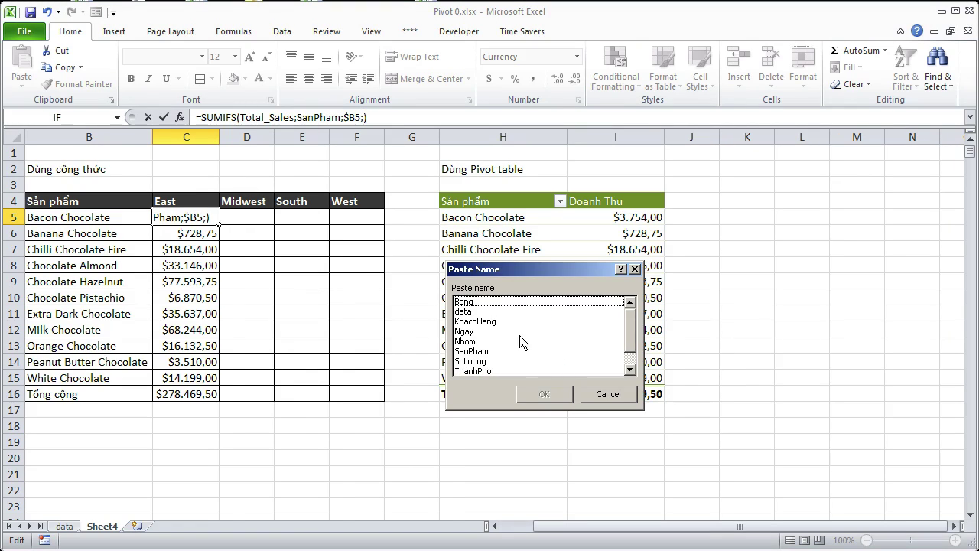
left_click_drag(635, 331, 635, 343)
left_click(481, 371)
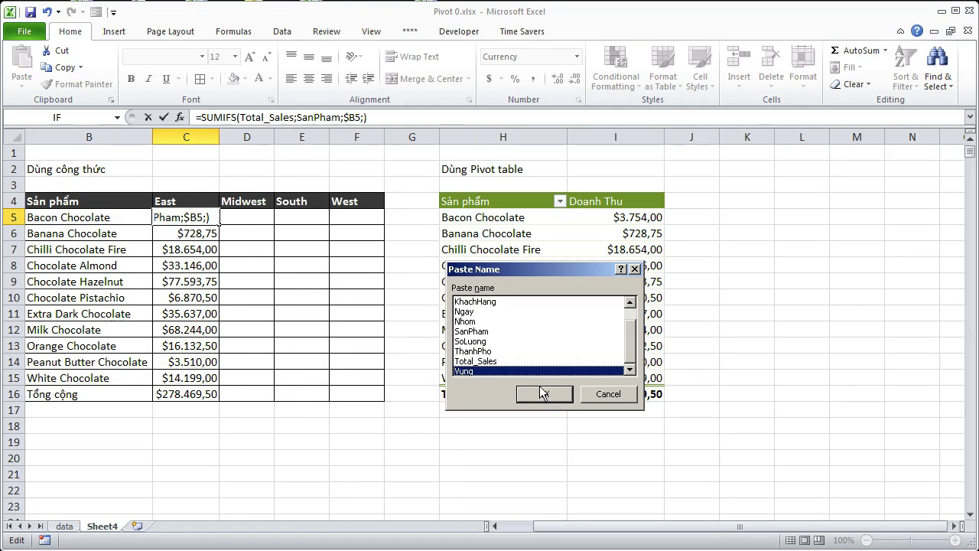
left_click(544, 392)
- Add C$4 as the region criterion and commit the formula
type(";")
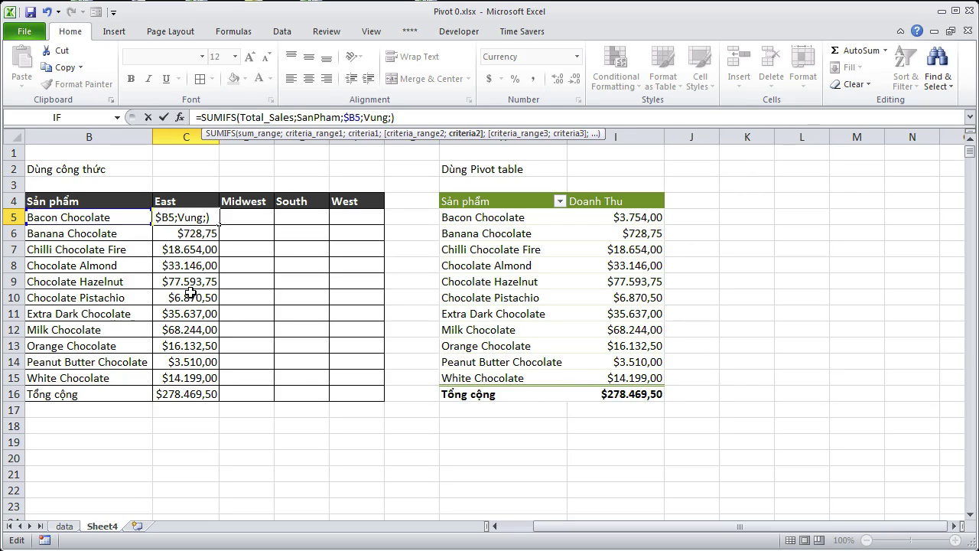
left_click(191, 202)
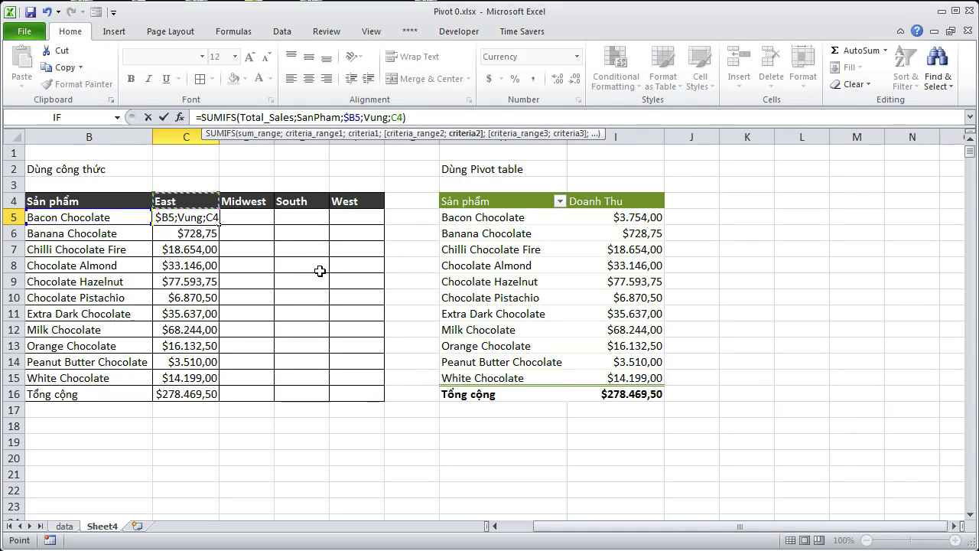
left_click(398, 121)
type("$")
key("Return")
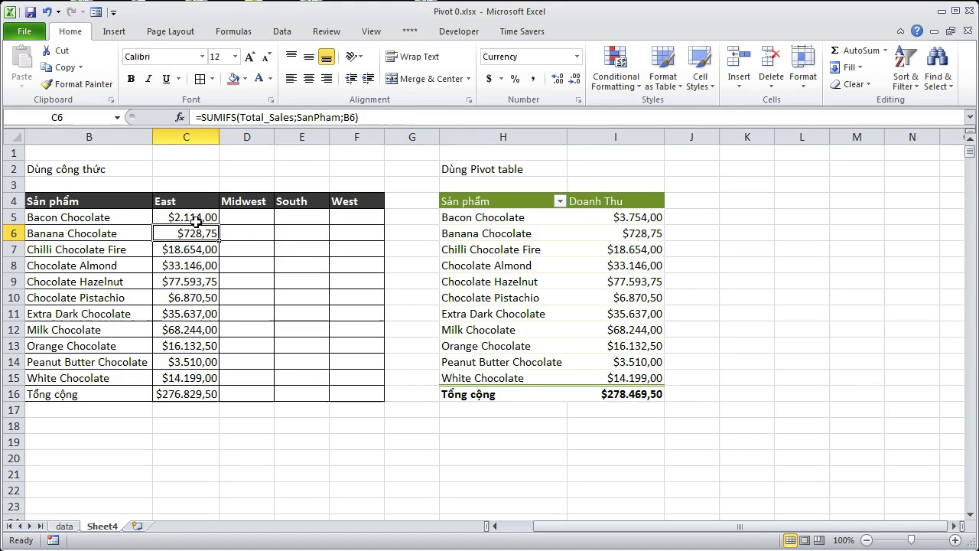
- Fill C5's SUMIFS formula down to C15 and across to column F, then select B4:G16
left_click(201, 217)
left_click_drag(218, 222, 220, 385)
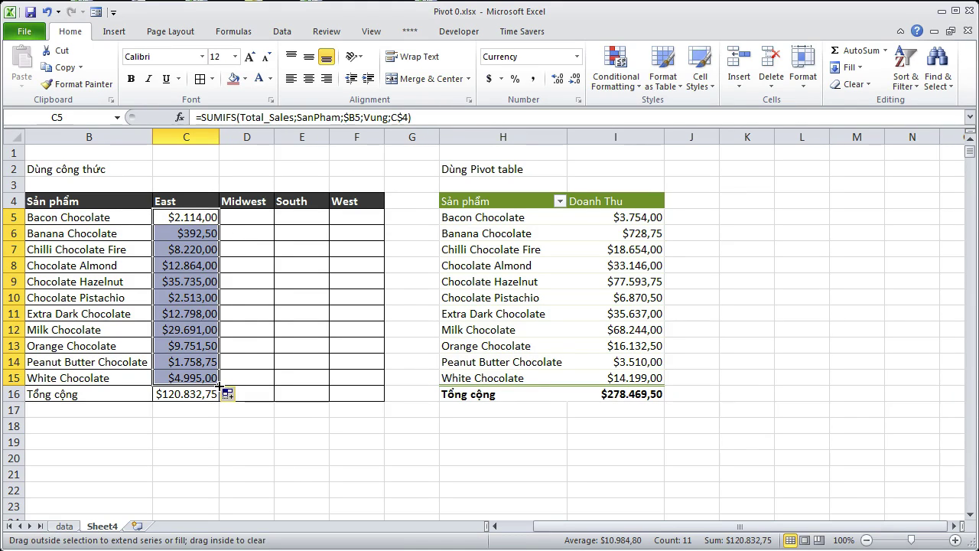
left_click_drag(219, 385, 381, 379)
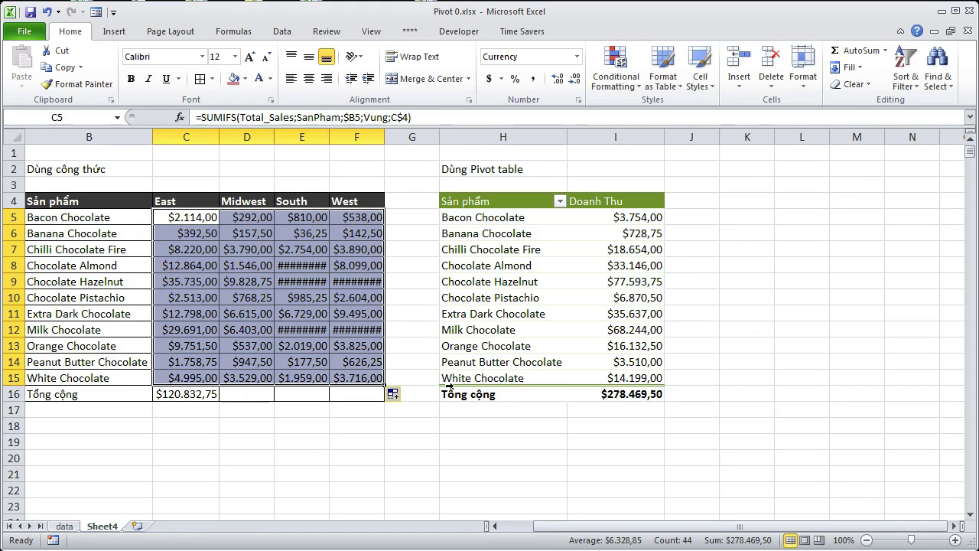
left_click_drag(578, 527, 548, 532)
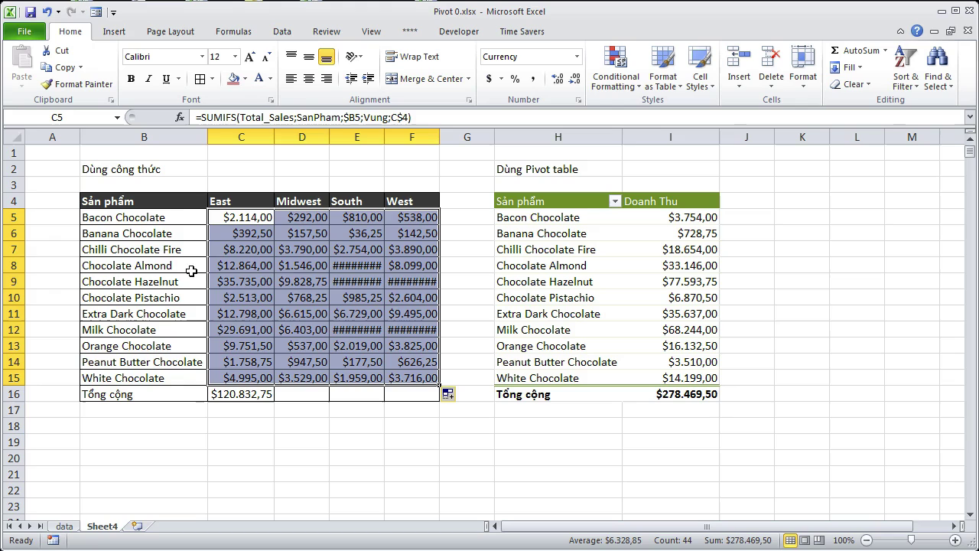
left_click(133, 201)
left_click_drag(133, 200, 427, 398)
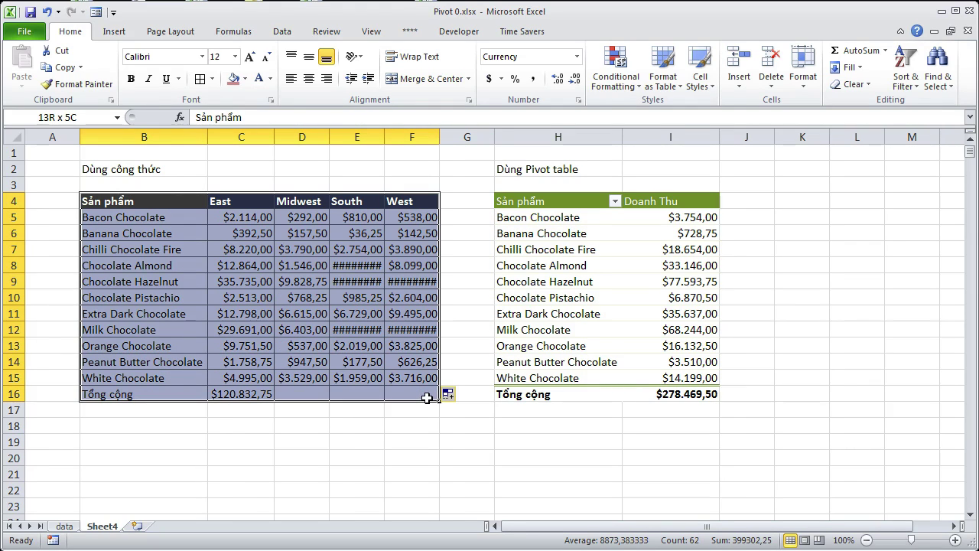
left_click_drag(427, 397, 454, 403)
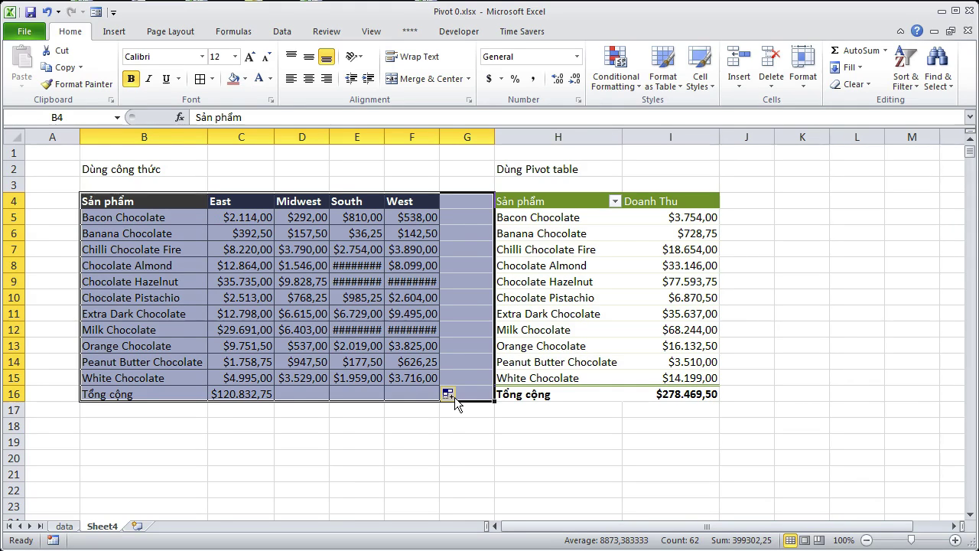
- Add AutoSum totals for rows and columns and label G4 'Tổng Cộng'
left_click(449, 394)
left_click(459, 201)
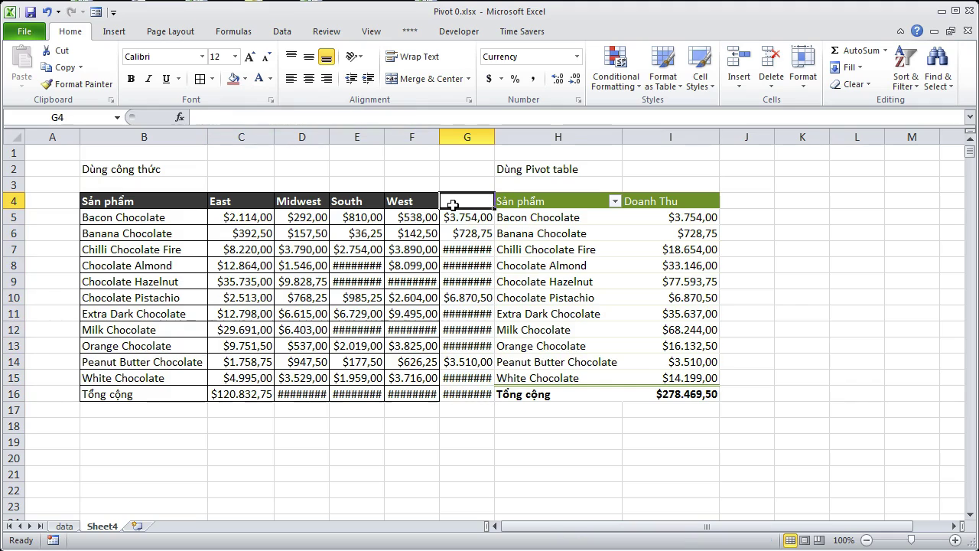
type("Tổng C")
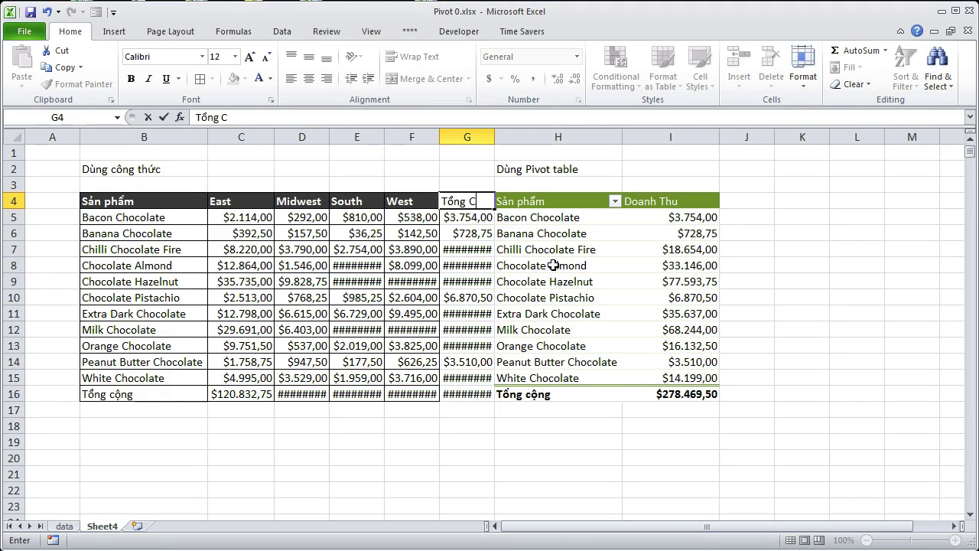
type("ộng")
key("Return")
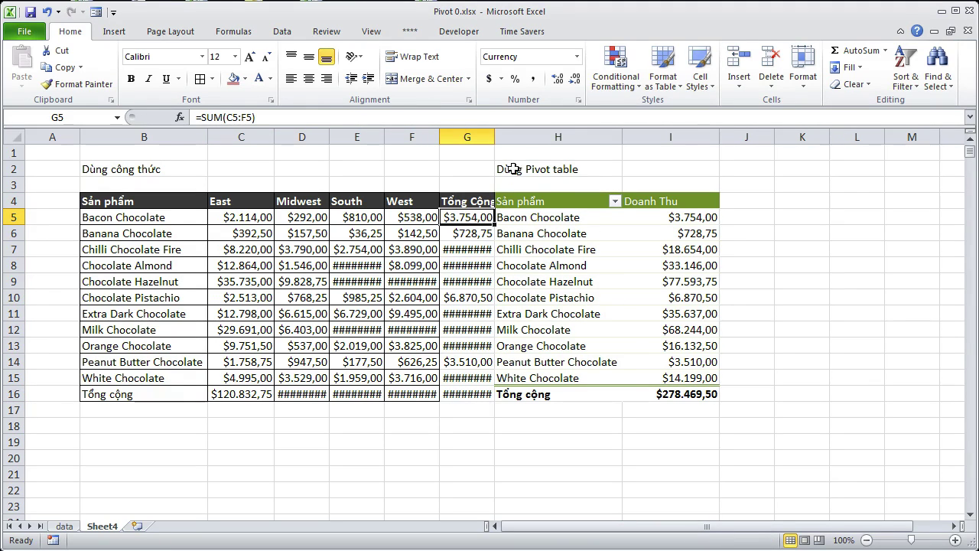
- Insert a blank column H before the PivotTable
left_click(540, 137)
right_click(542, 138)
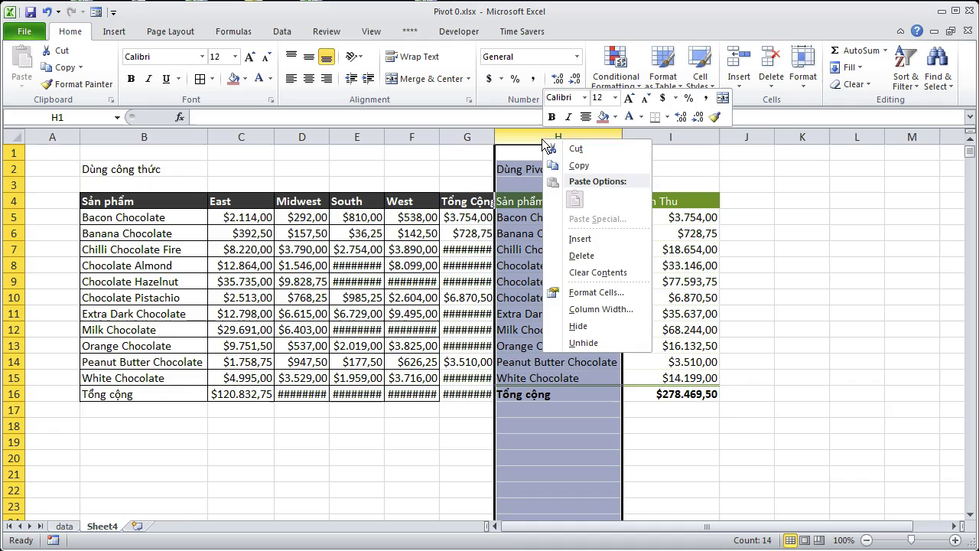
left_click(599, 236)
left_click(463, 407)
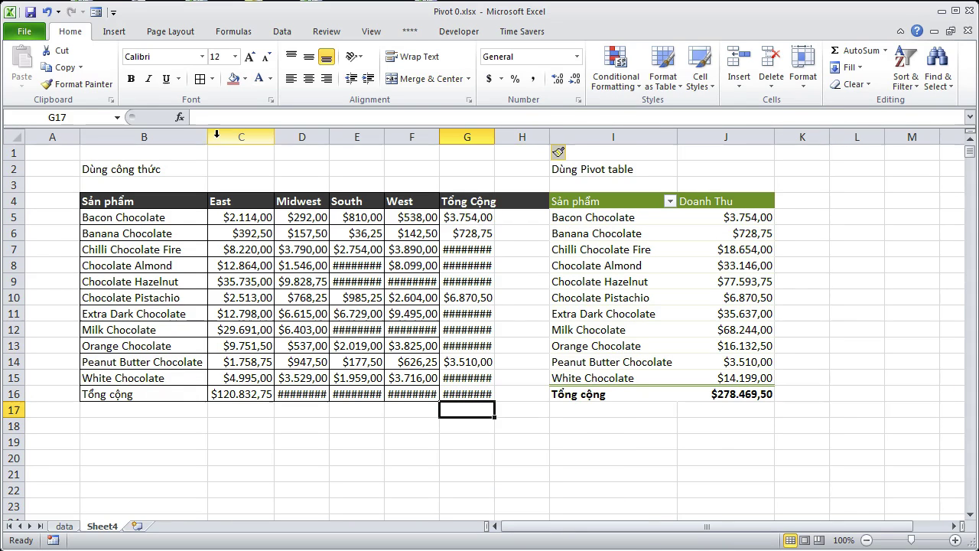
- AutoFit columns B–G and bold the row totals G5:G16 and total row B16:G16
mouse_move(144, 137)
left_mouse_down()
mouse_move(459, 137)
mouse_move(439, 138)
left_mouse_up()
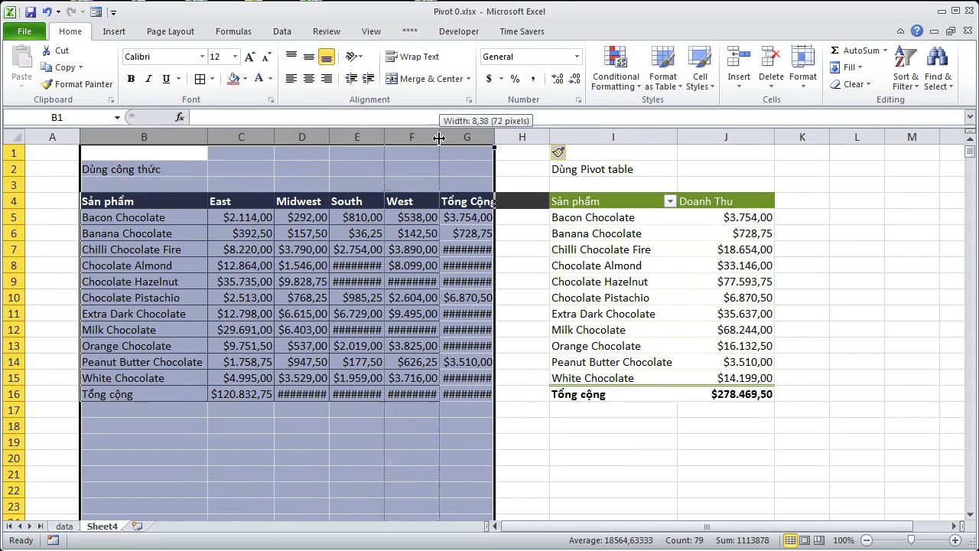
double_click(439, 137)
left_click(464, 392)
left_click_drag(481, 217, 487, 394)
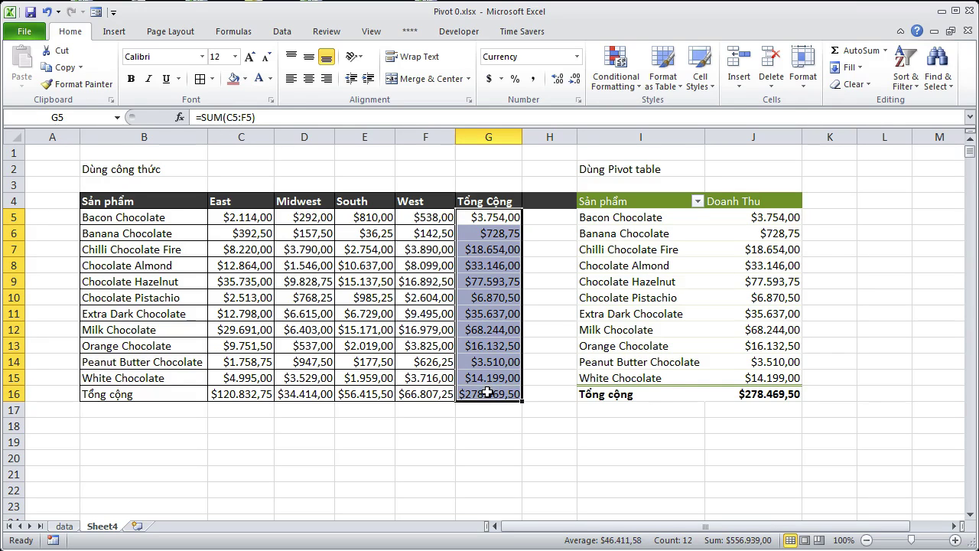
left_click(131, 79)
left_click_drag(143, 394, 490, 394)
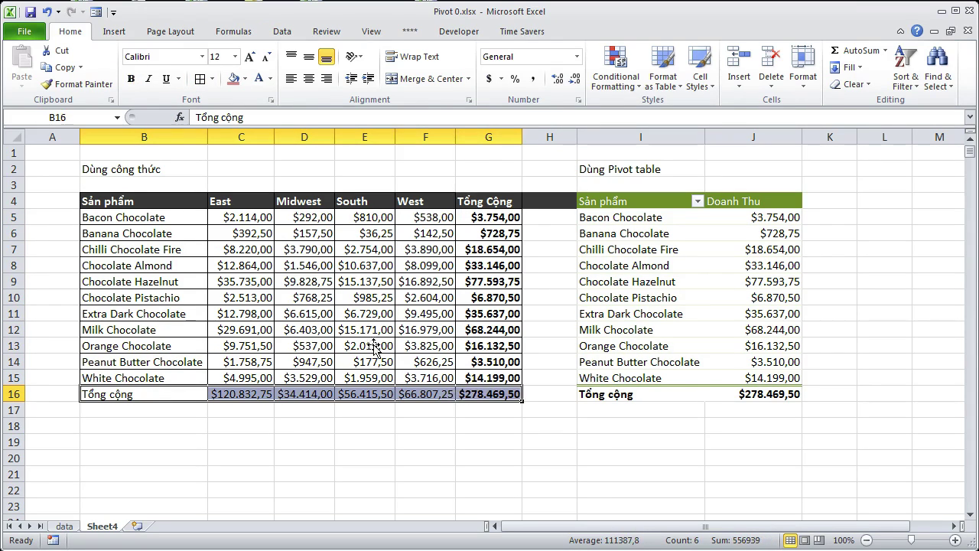
left_click(131, 79)
left_click(374, 444)
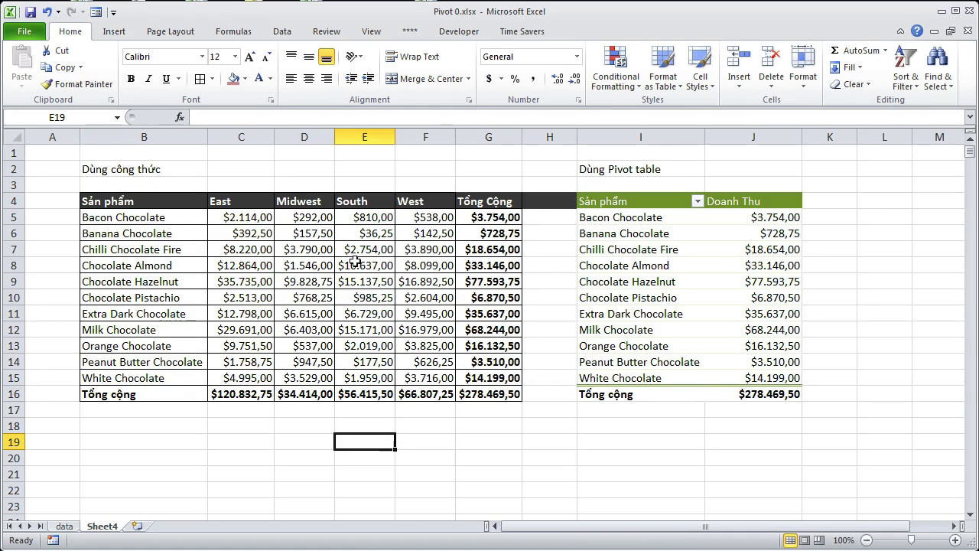
- Clear the leftover dark fill from H4 and check D5's Midwest formula
left_click(559, 202)
left_click(860, 85)
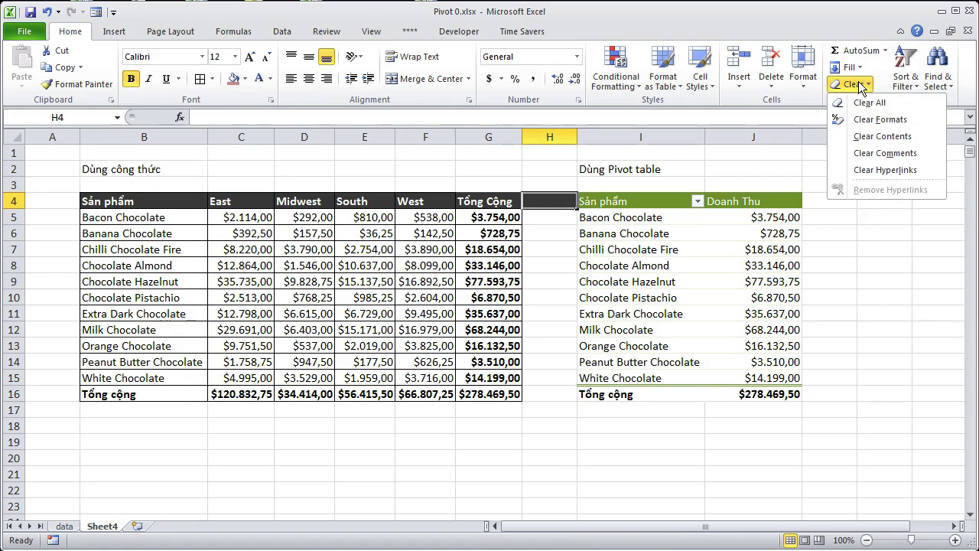
left_click(870, 103)
left_click(476, 469)
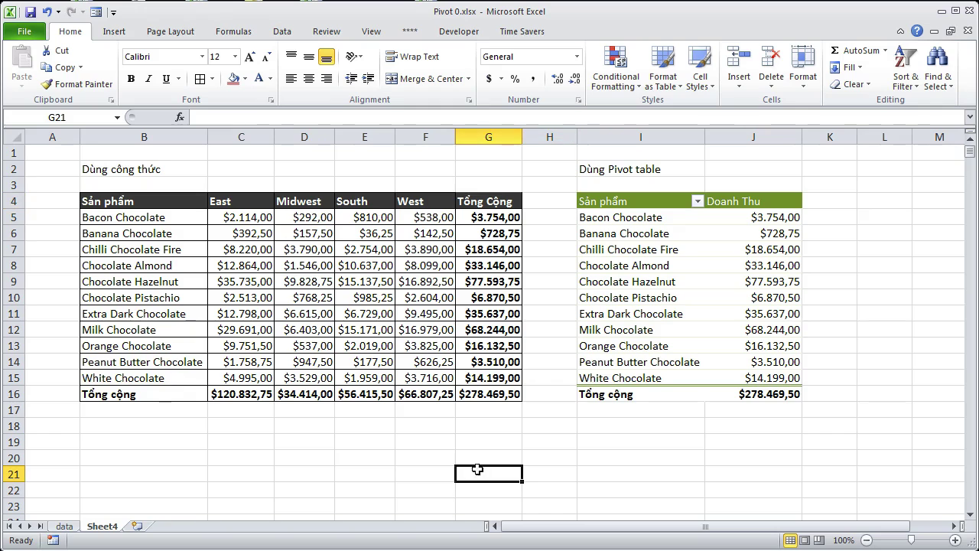
left_click(309, 221)
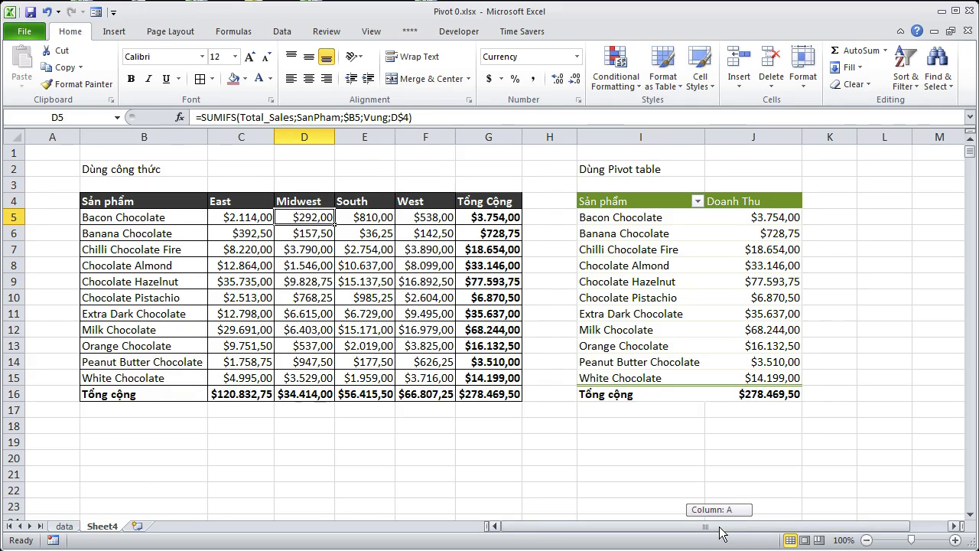
- Add Vung as the PivotTable's column labels, splitting sales into East, Midwest, South and West
left_click_drag(742, 529, 779, 530)
left_click(698, 234)
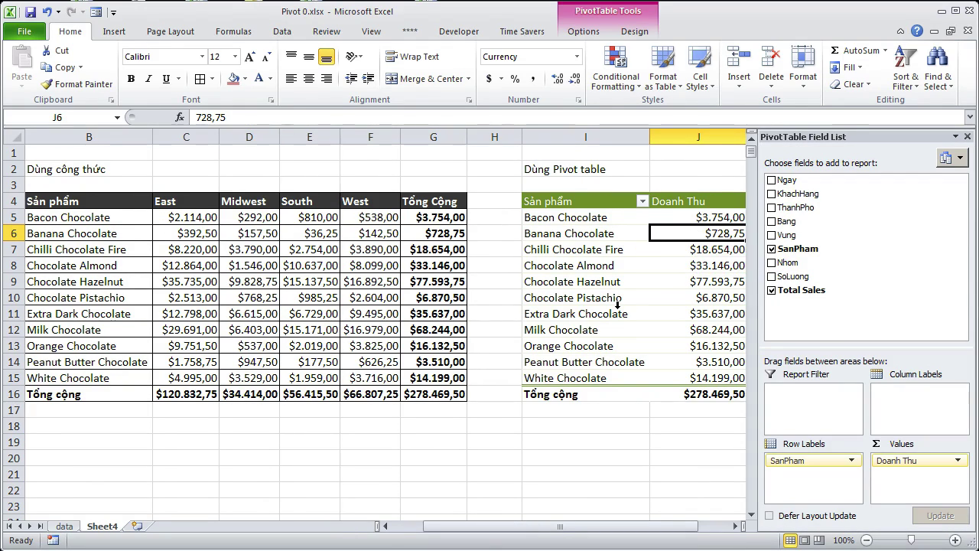
left_click_drag(687, 528, 728, 533)
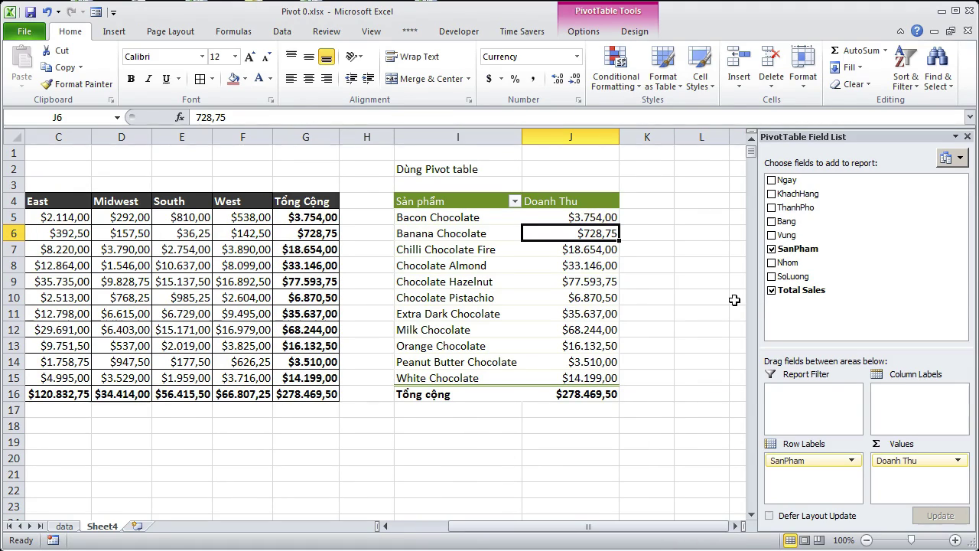
left_click_drag(787, 237, 914, 398)
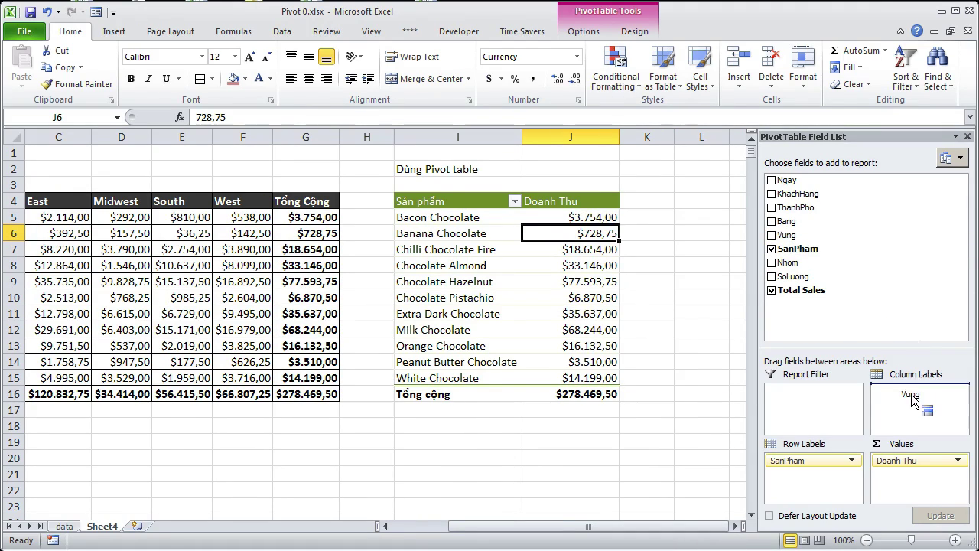
left_click_drag(517, 520, 567, 521)
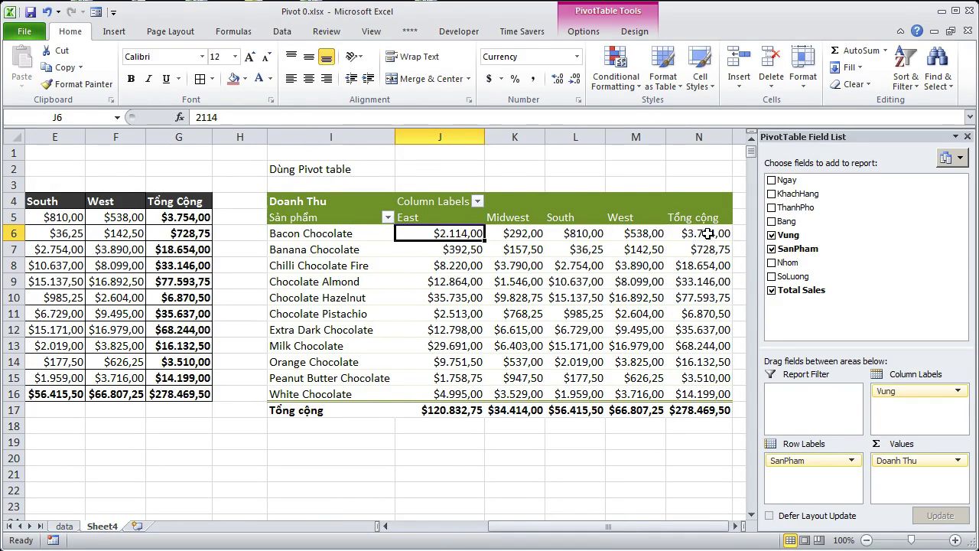
left_click(707, 233)
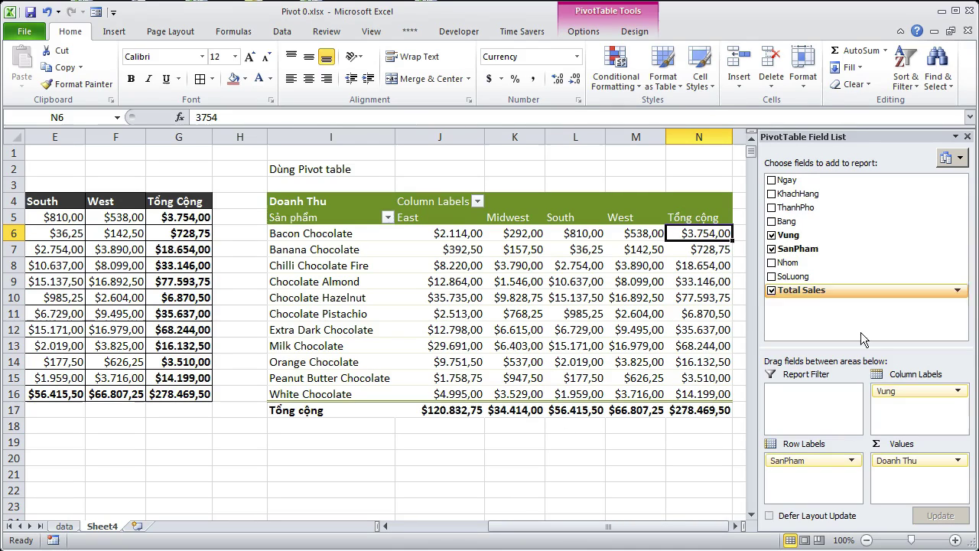
- On the data sheet, review the SanPham, 2011, 2012 and 2013 headings in K16:N16
key("ctrl+Page_Up")
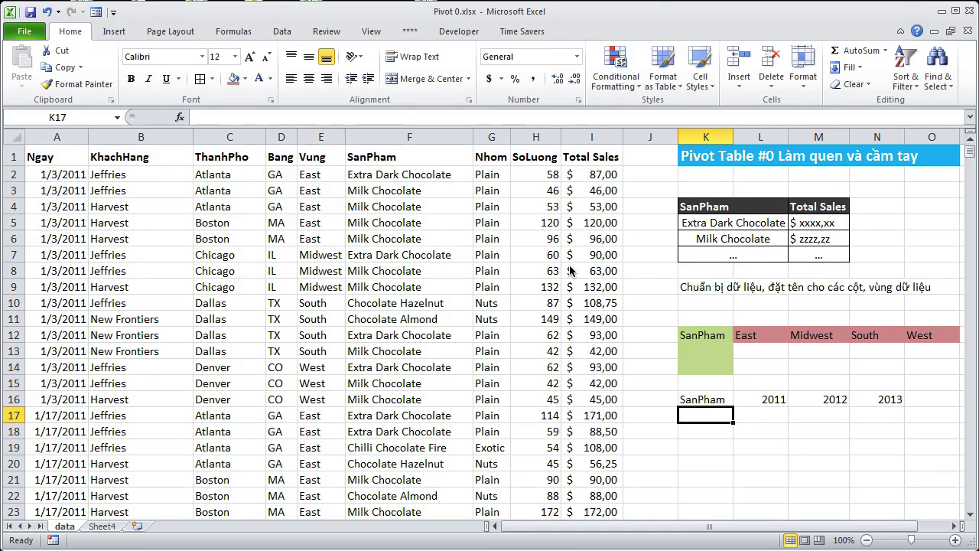
left_click(712, 400)
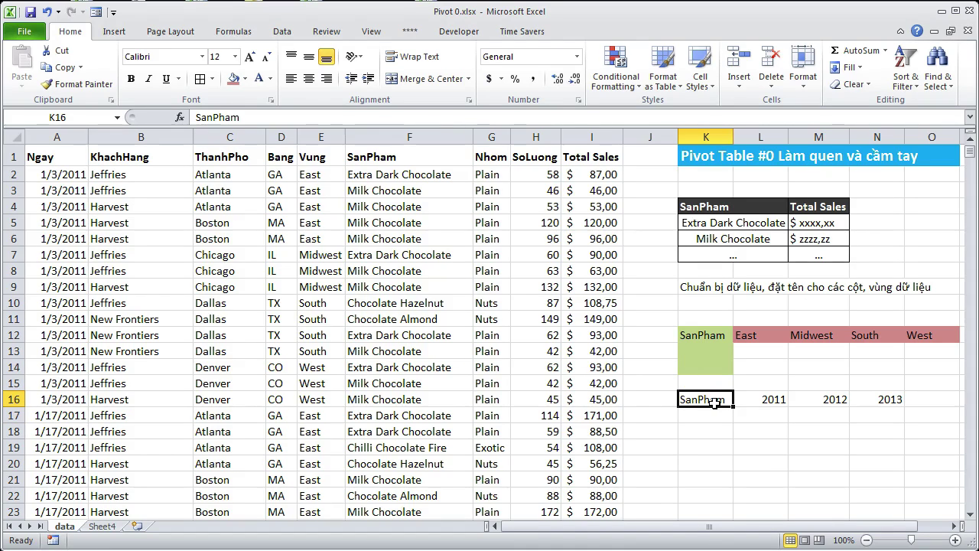
left_click(768, 398)
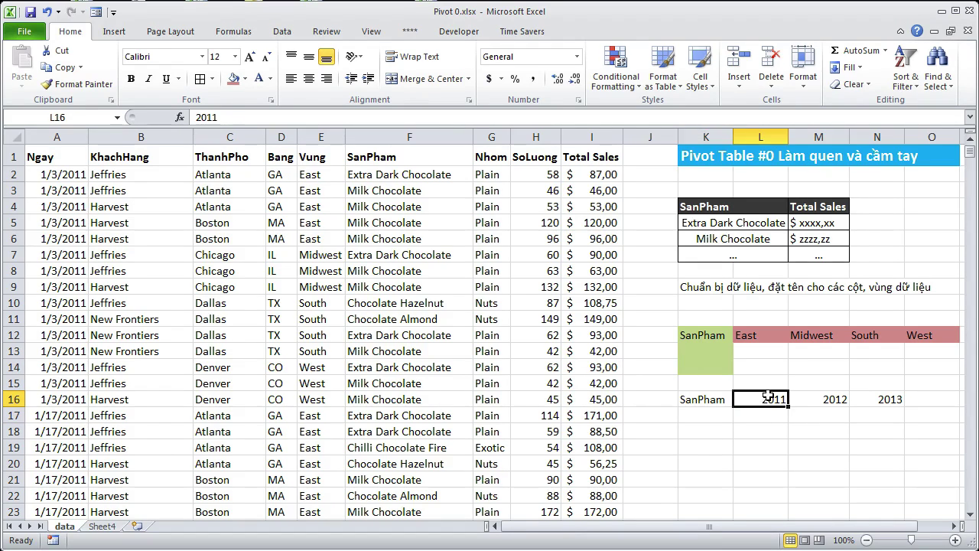
left_click(830, 399)
left_click(878, 397)
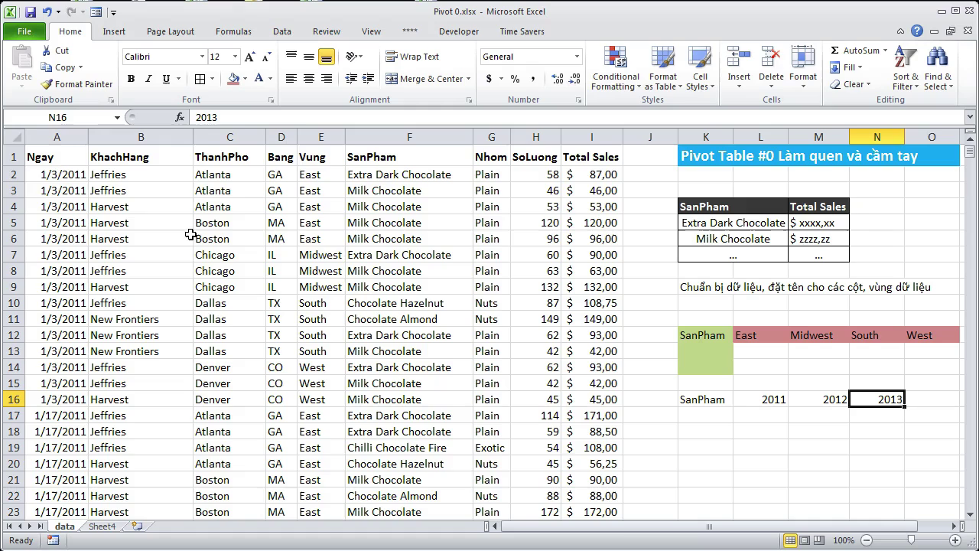
left_click_drag(57, 175, 58, 292)
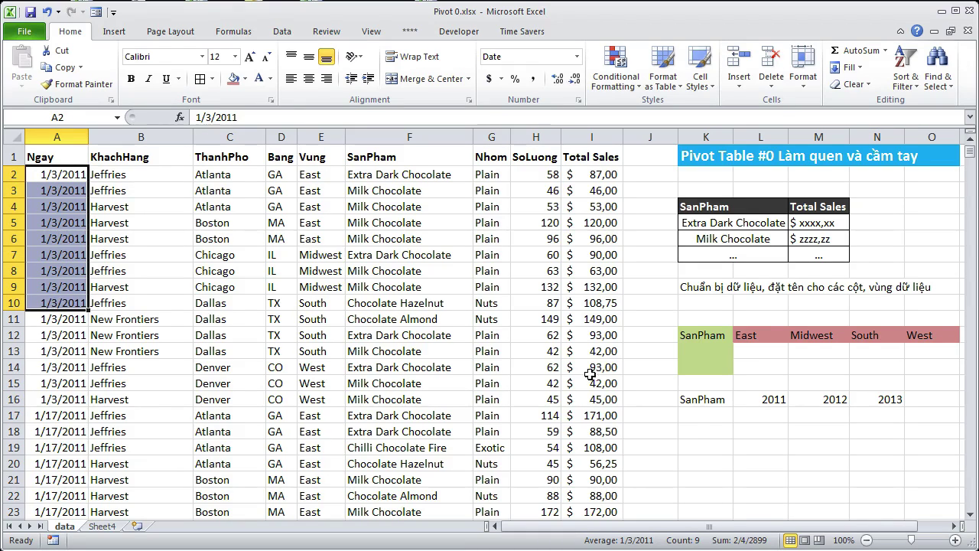
left_click(700, 435)
- Select the K16:N16 header row from SanPham to 2013 and check the SanPham cell
left_click(770, 399)
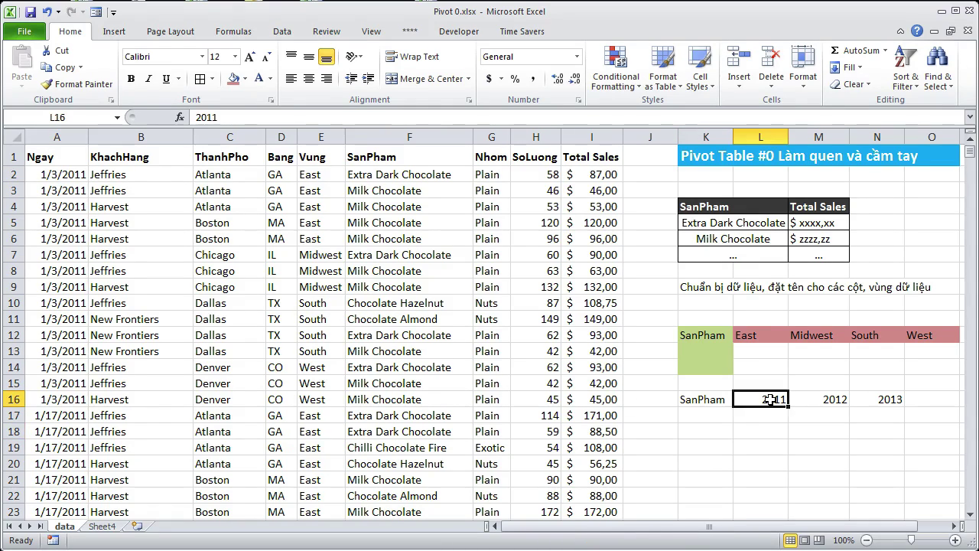
left_click(827, 399)
left_click(883, 399)
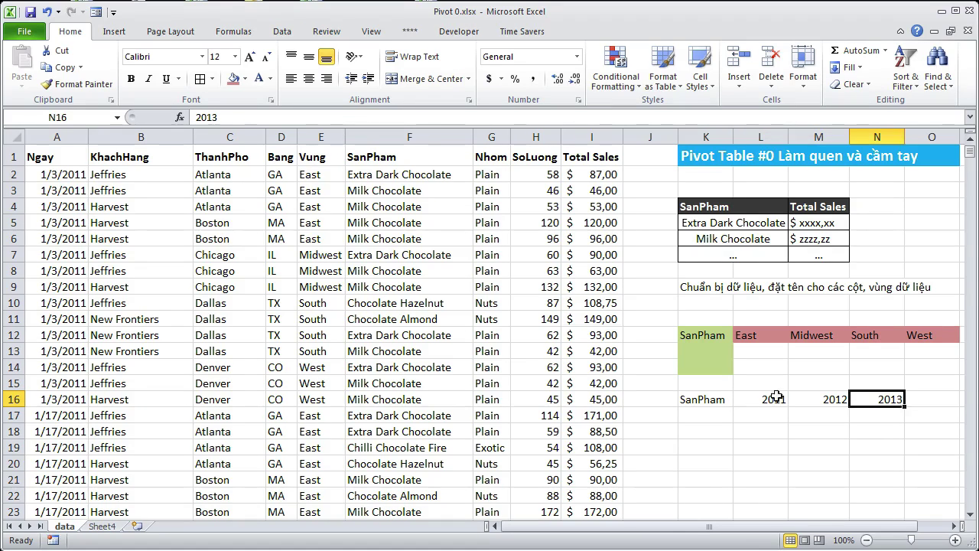
left_click_drag(711, 400, 880, 400)
left_click(698, 433)
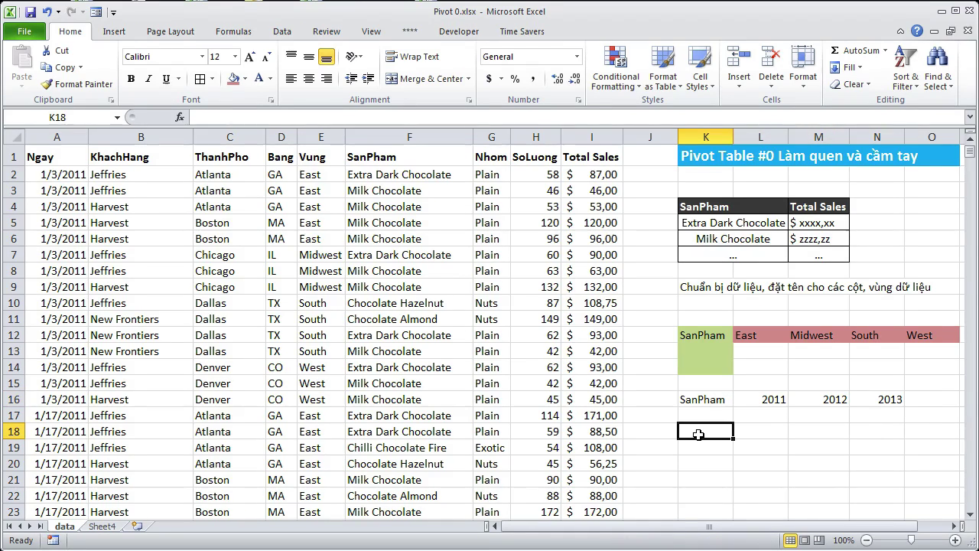
left_click(706, 399)
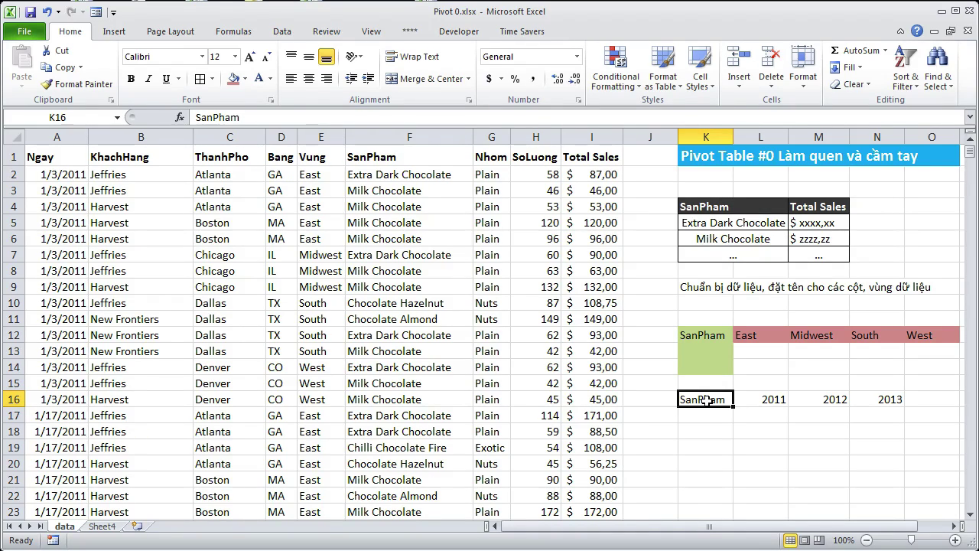
- On Sheet4, replace the East, Midwest and South headers in C4:E4 with 2011, 2012 and 2013
left_click(102, 526)
left_click(251, 202)
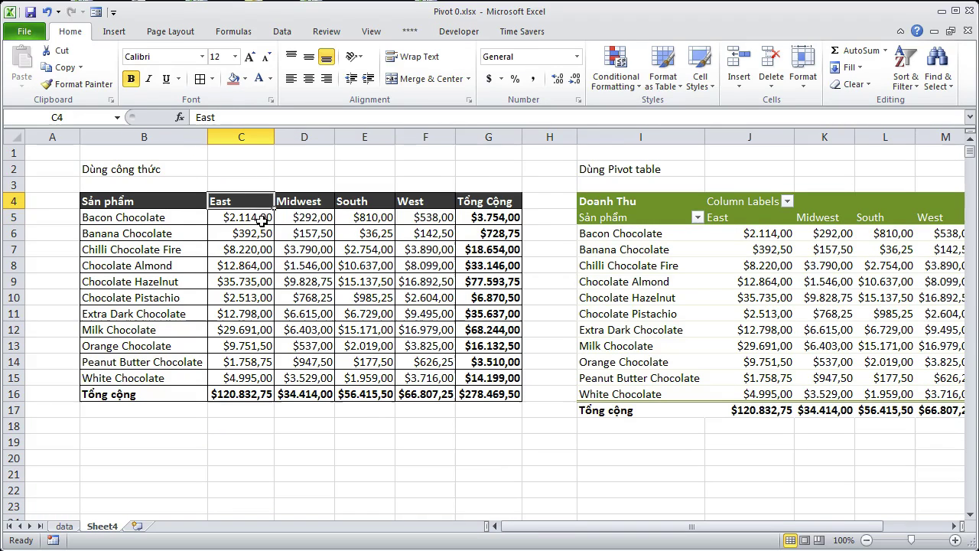
type("2011")
key("Tab")
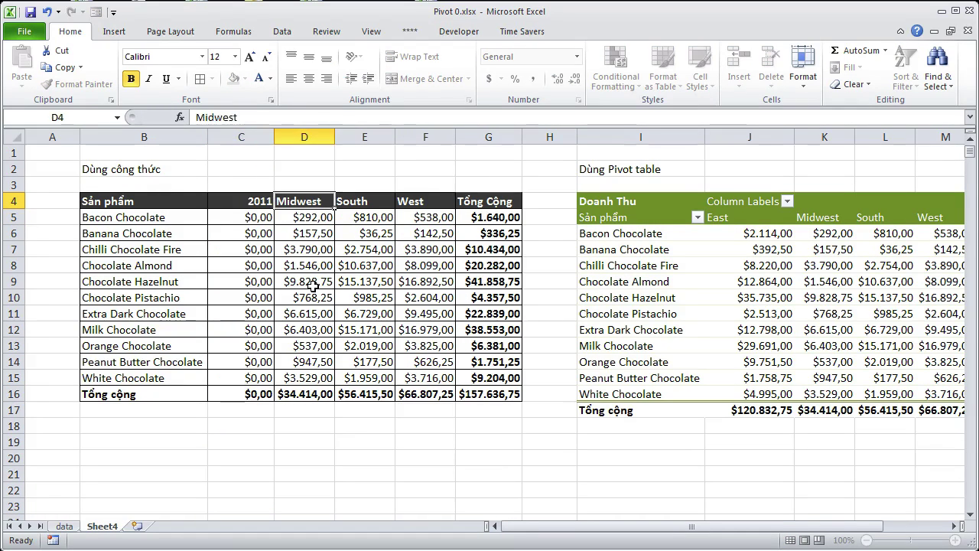
type("2012")
key("Tab")
type("20")
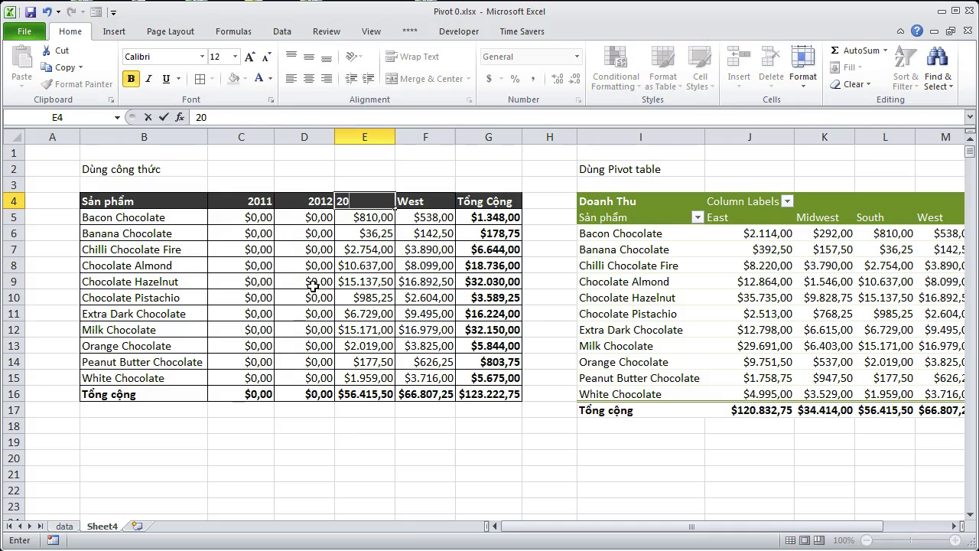
type("13")
left_click(424, 219)
- Delete the West column F from the formula table
left_click(426, 136)
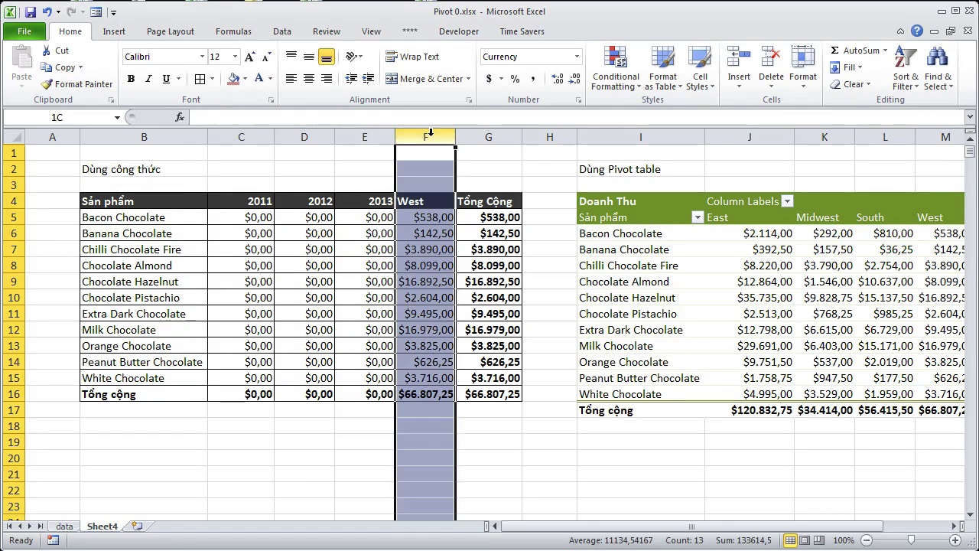
right_click(425, 136)
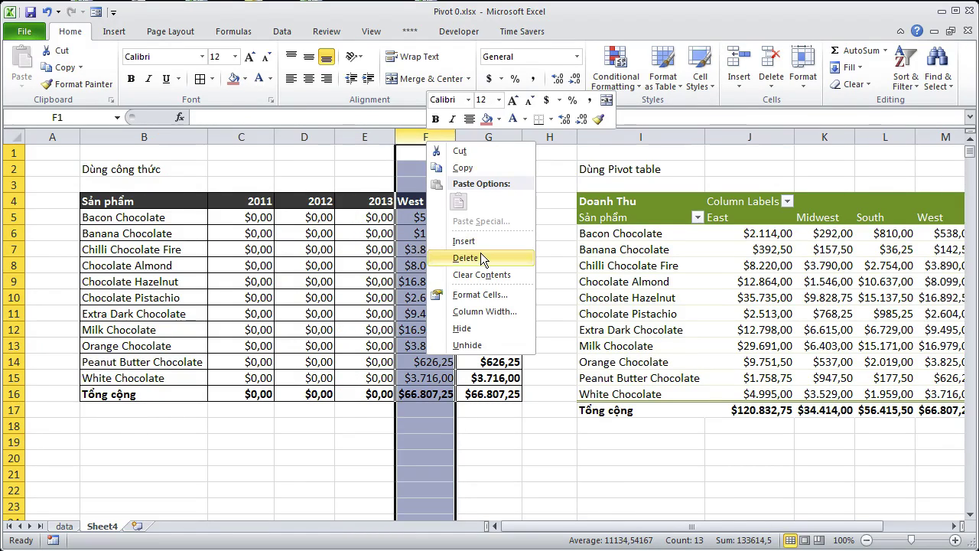
left_click(467, 256)
left_click(244, 219)
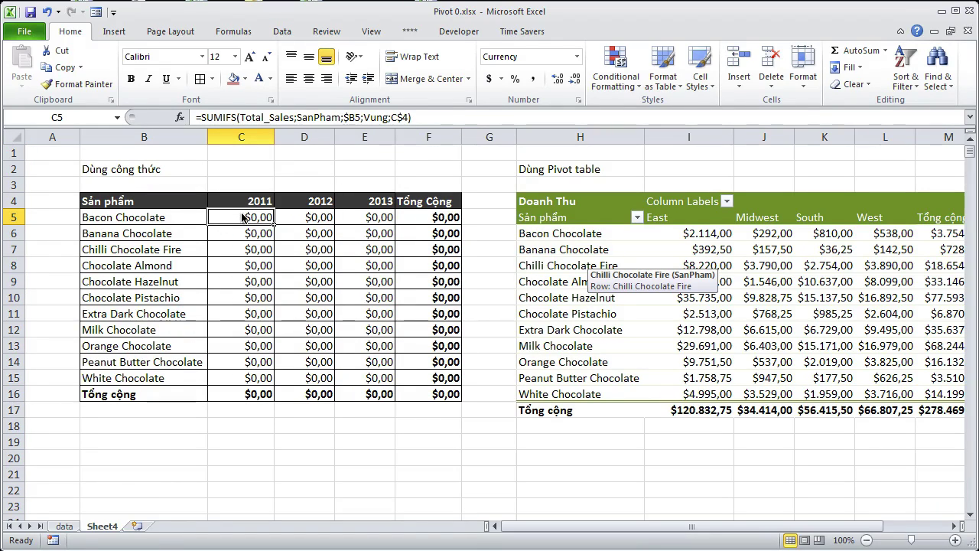
- In C5's SUMIFS, replace the Vung;C$4 region criterion with the Ngay named range
left_click(428, 117)
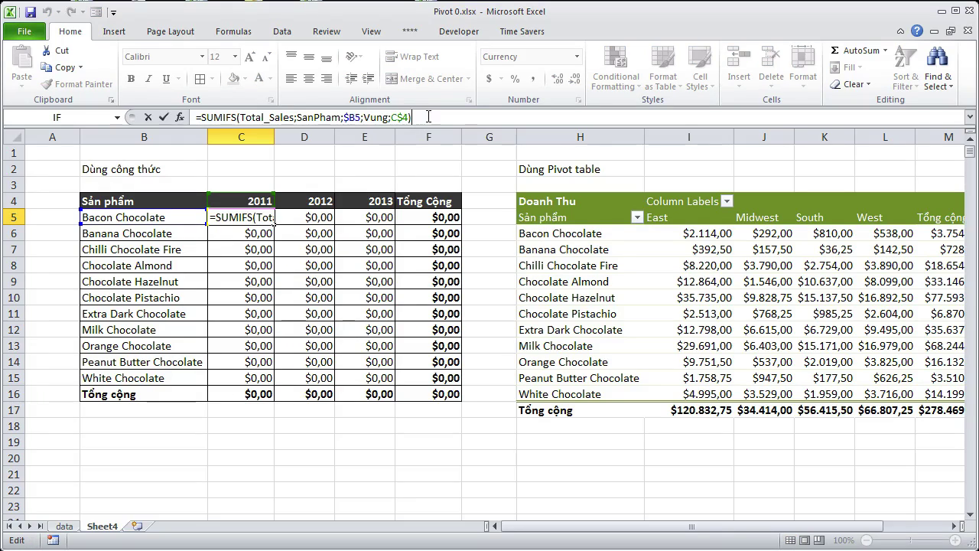
left_click_drag(365, 117, 420, 117)
key("Delete")
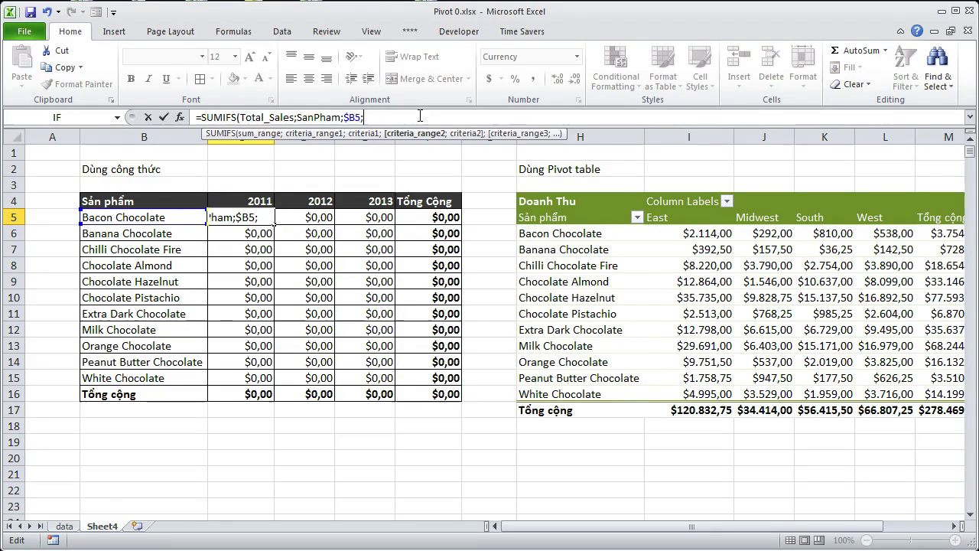
key("F3")
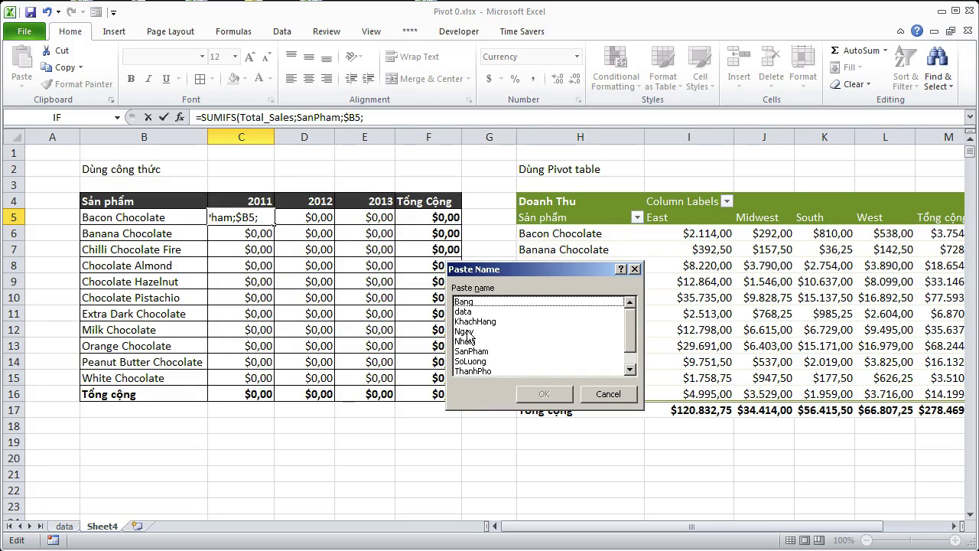
left_click(464, 331)
left_click(544, 393)
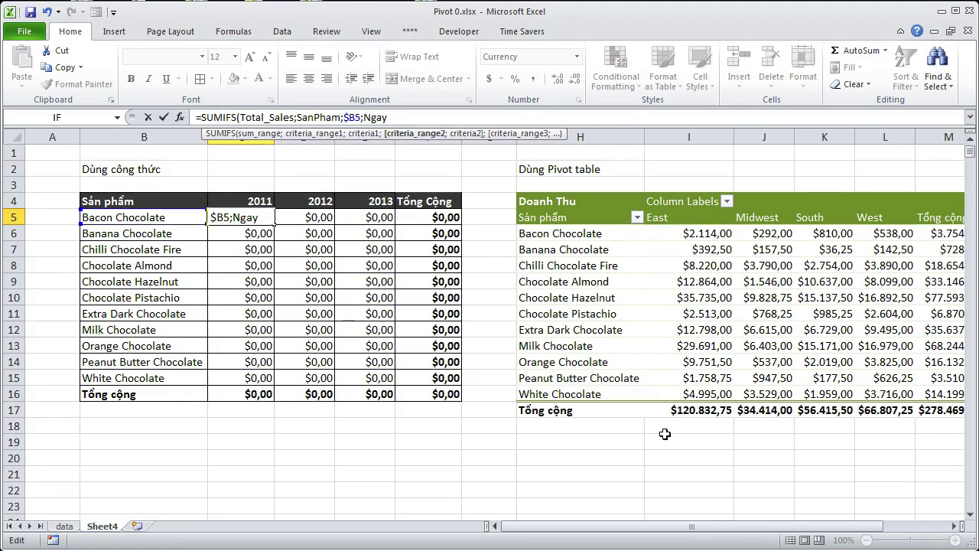
type(";")
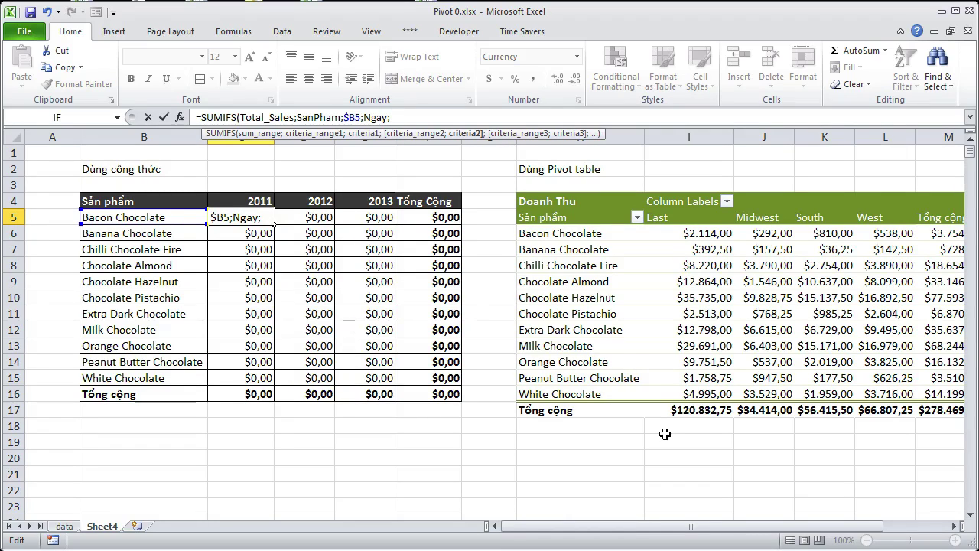
- Add the start-of-year criterion ">="&DATE(C$4;1;1) for Ngay in the C5 formula
type("da")
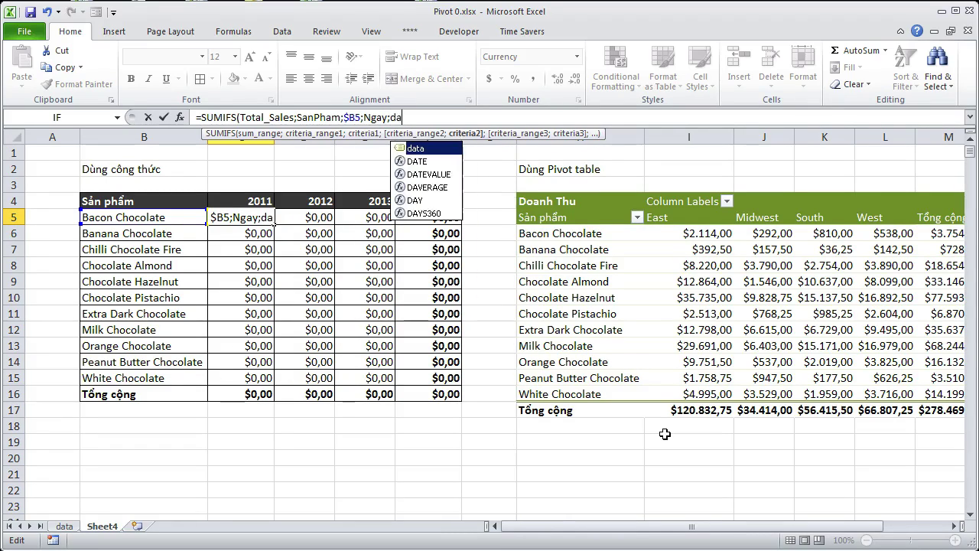
key("BackSpace")
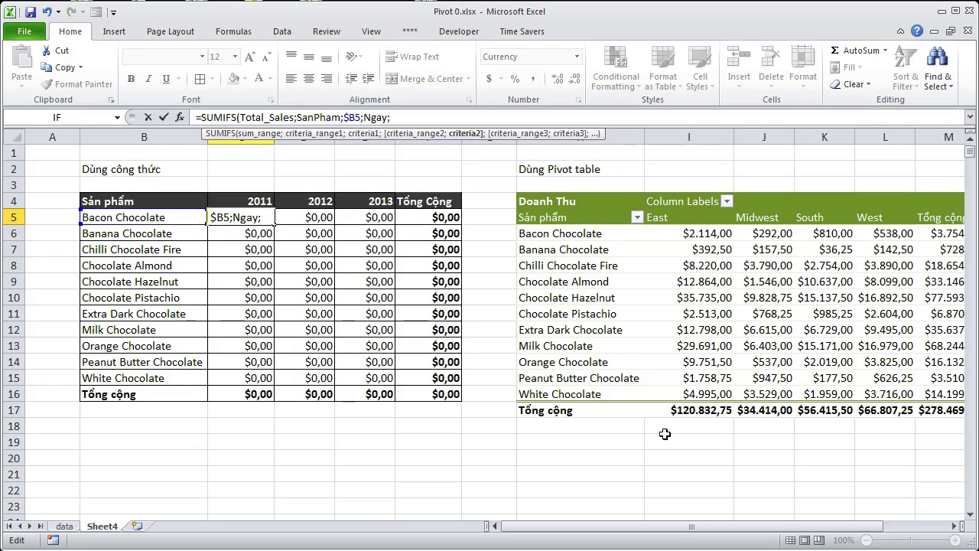
type("d")
key("BackSpace")
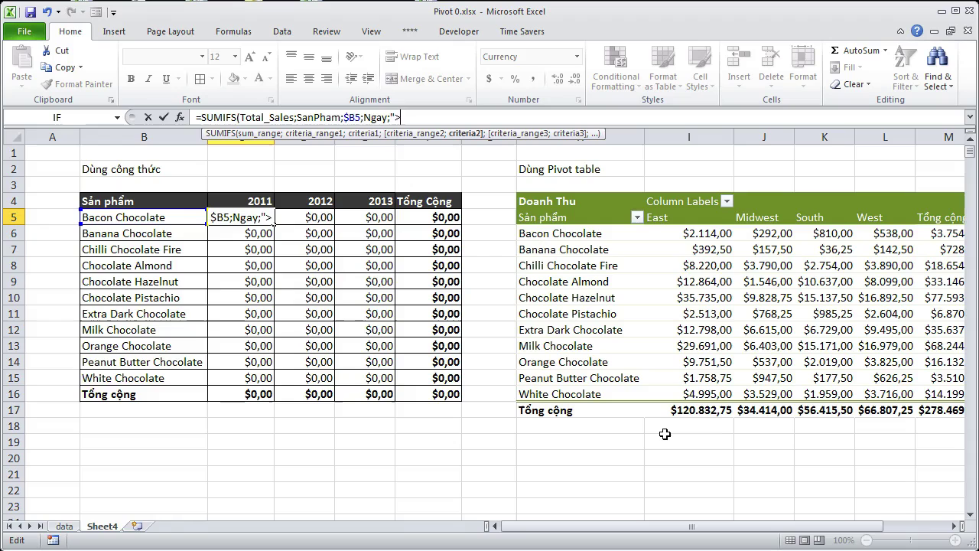
type(">=\"")
type("&")
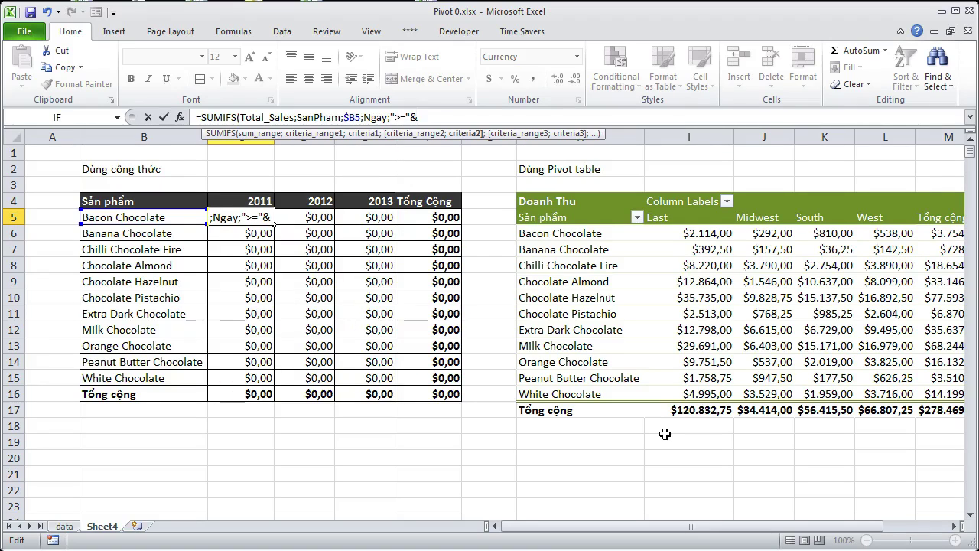
type("date(")
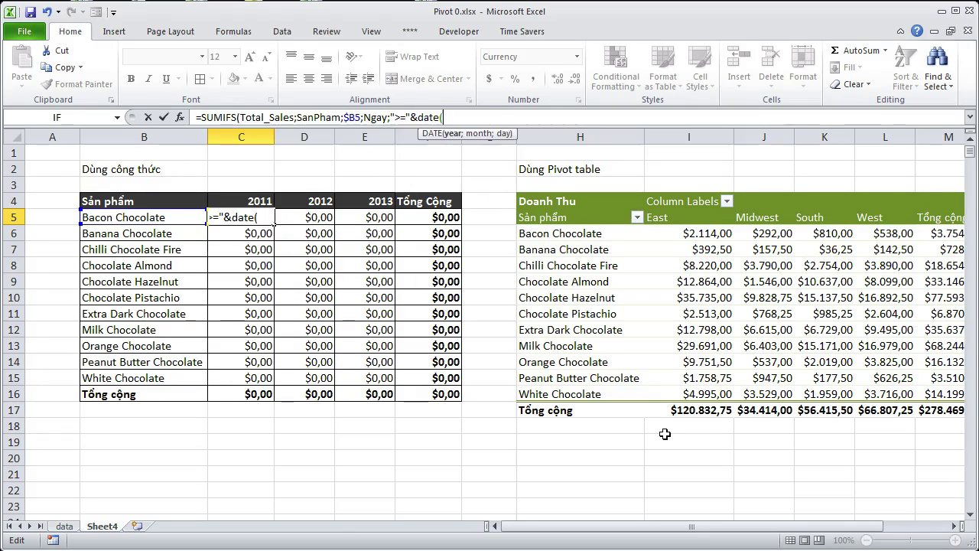
left_click(248, 200)
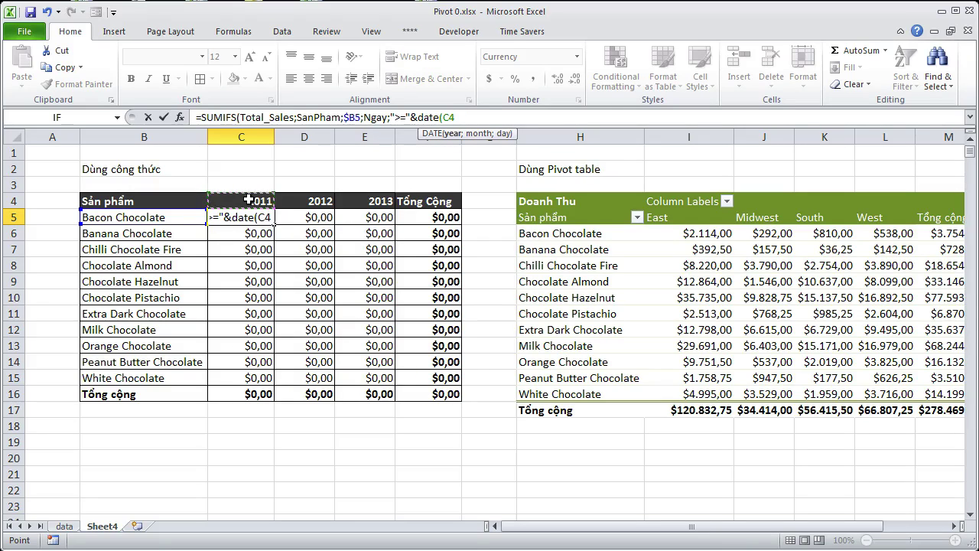
key("F4")
key("F4")
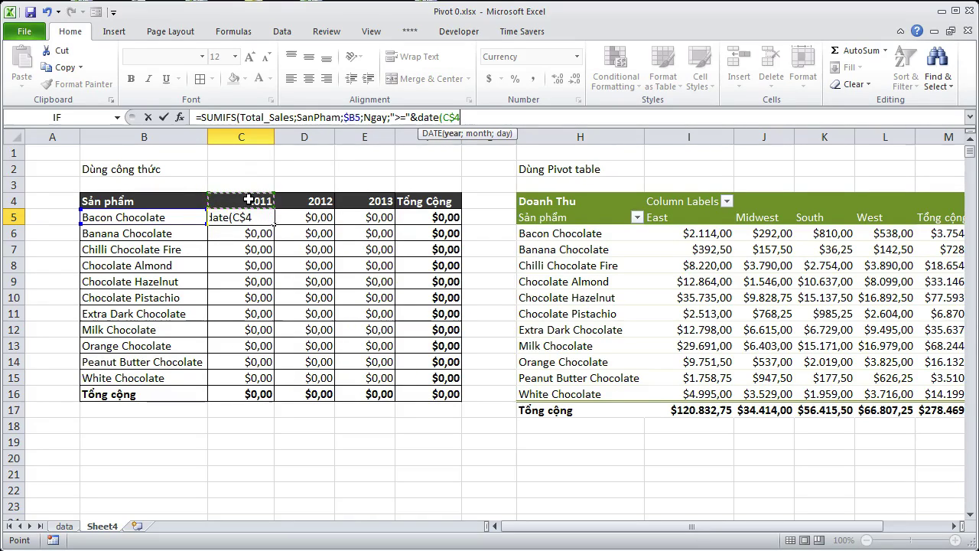
type(";")
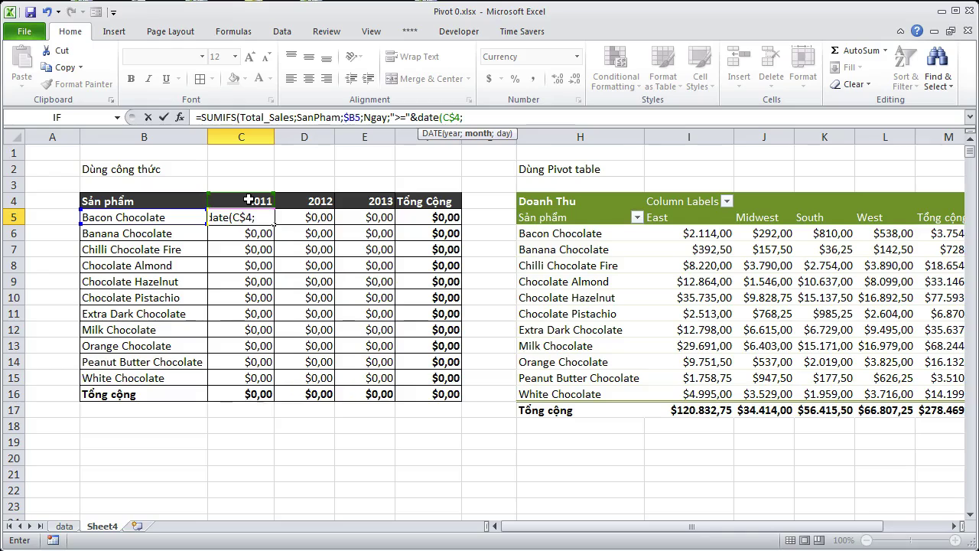
type("1;1")
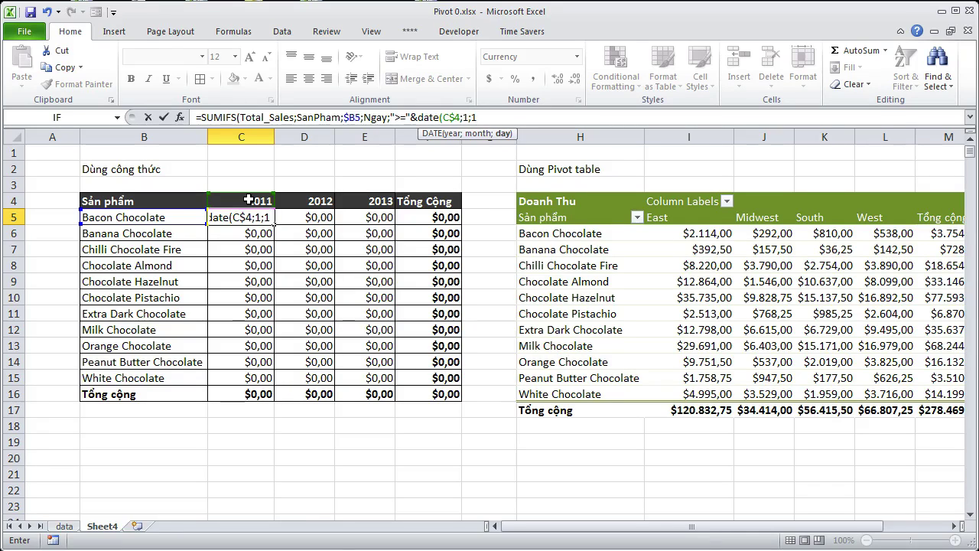
type(");")
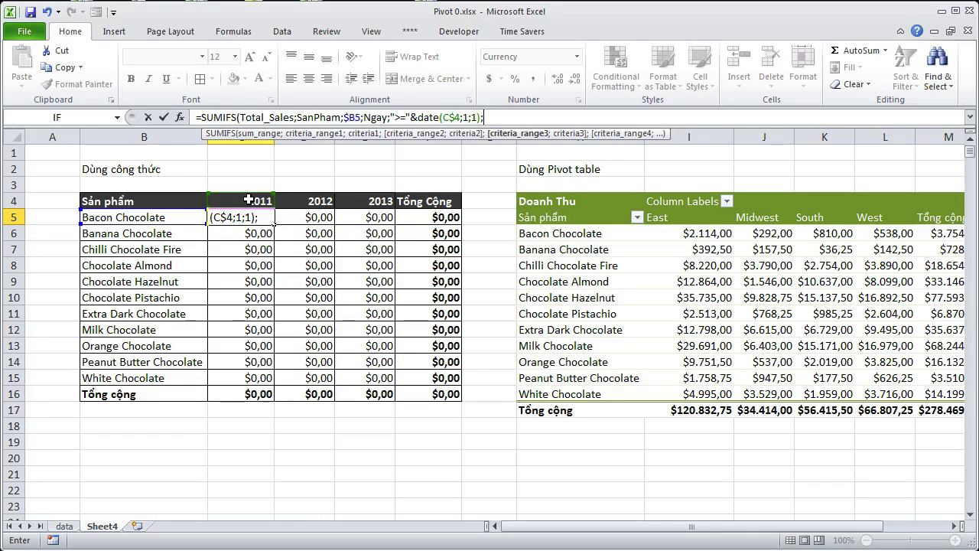
key("F3")
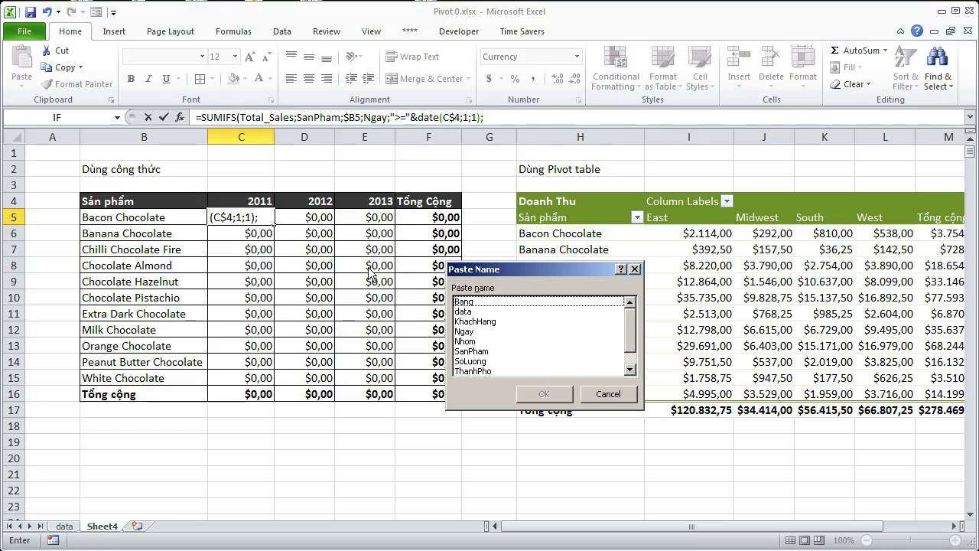
- Complete C5 with Ngay "<="&DATE(C$4;12;31), returning $434,00 for Bacon Chocolate in 2011
left_click(473, 331)
left_click(544, 393)
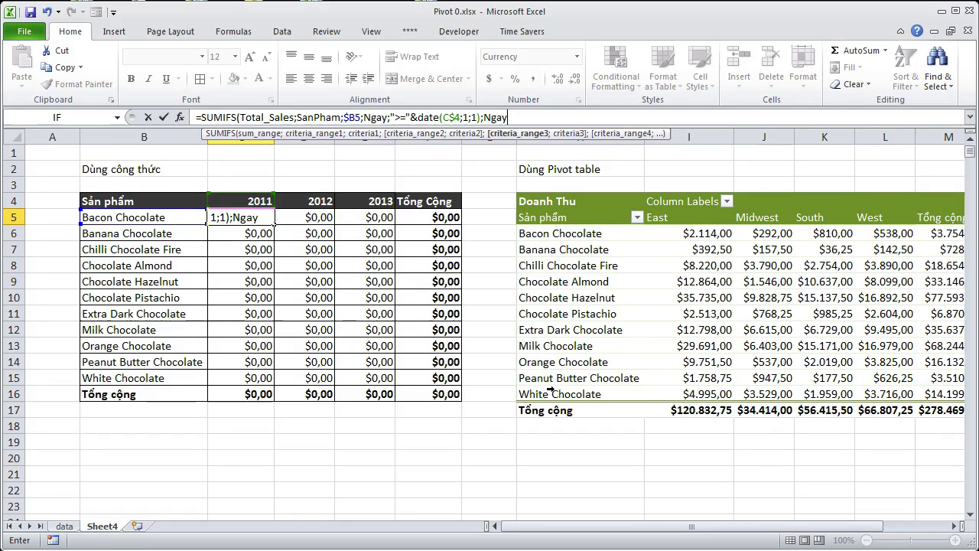
type(";")
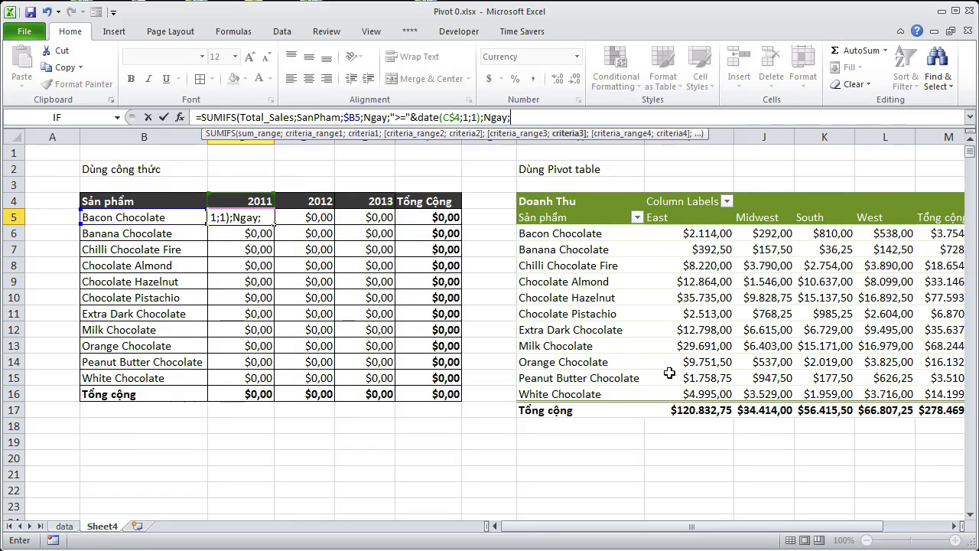
type("\"<")
type("=\"&")
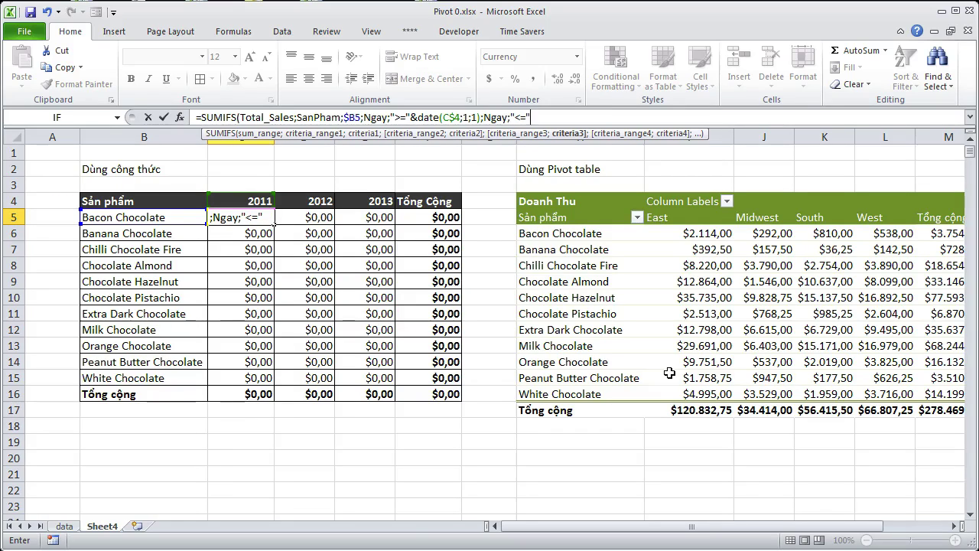
type("date")
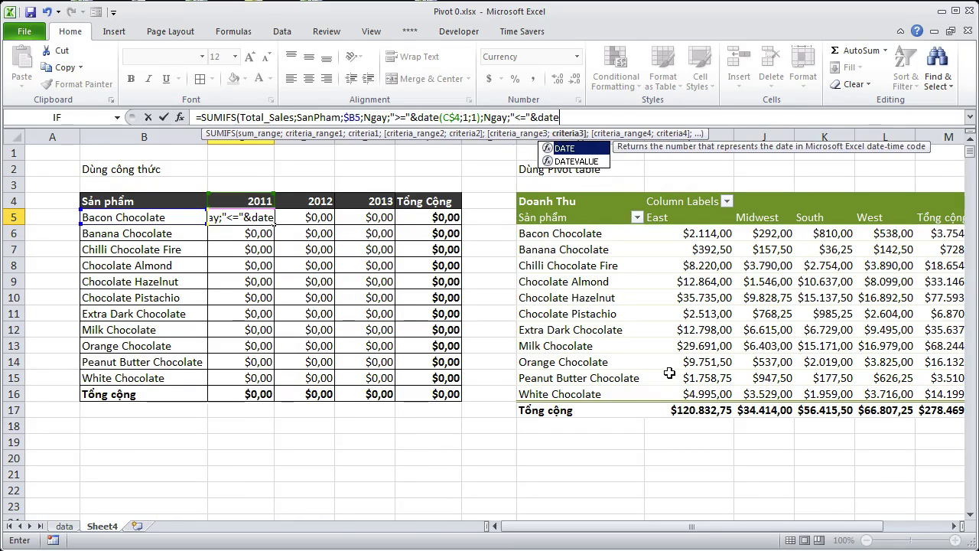
type("(")
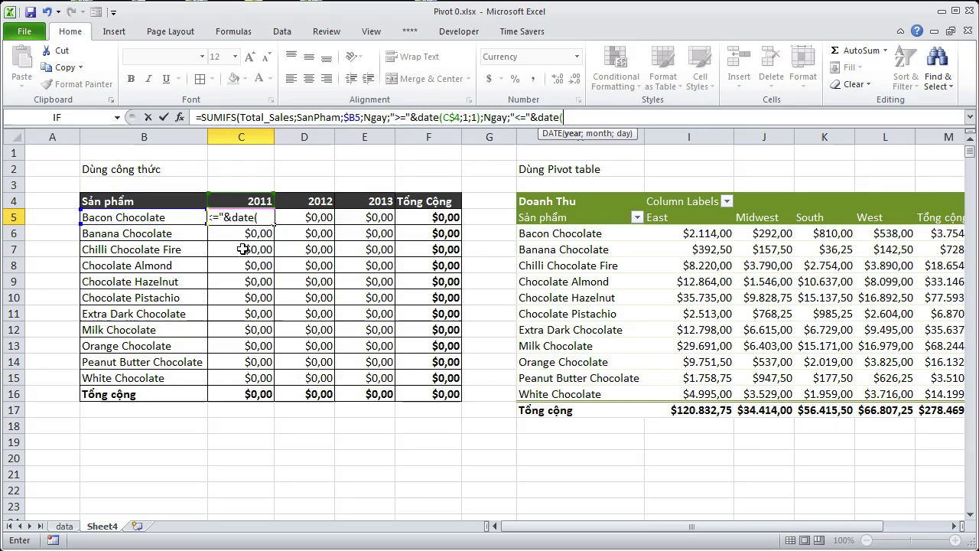
left_click(244, 197)
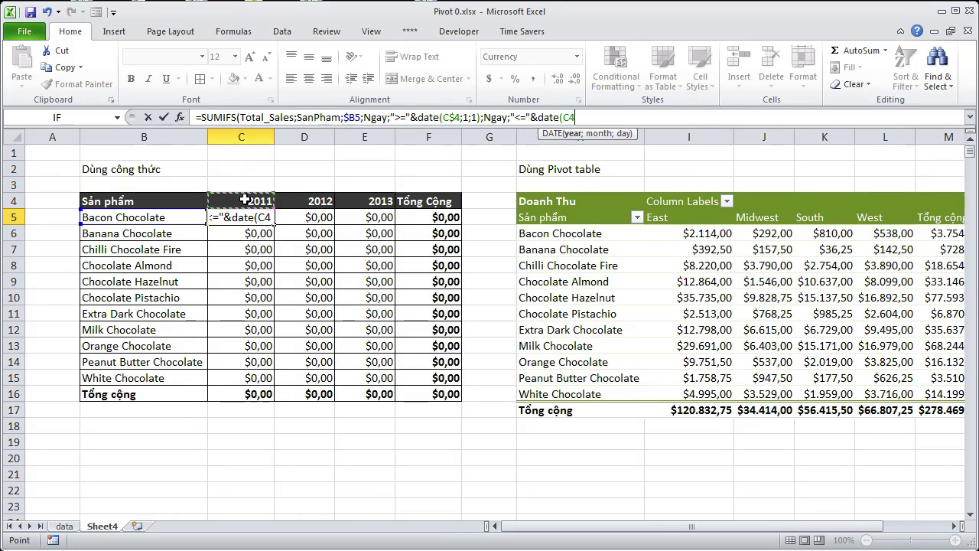
key("F4")
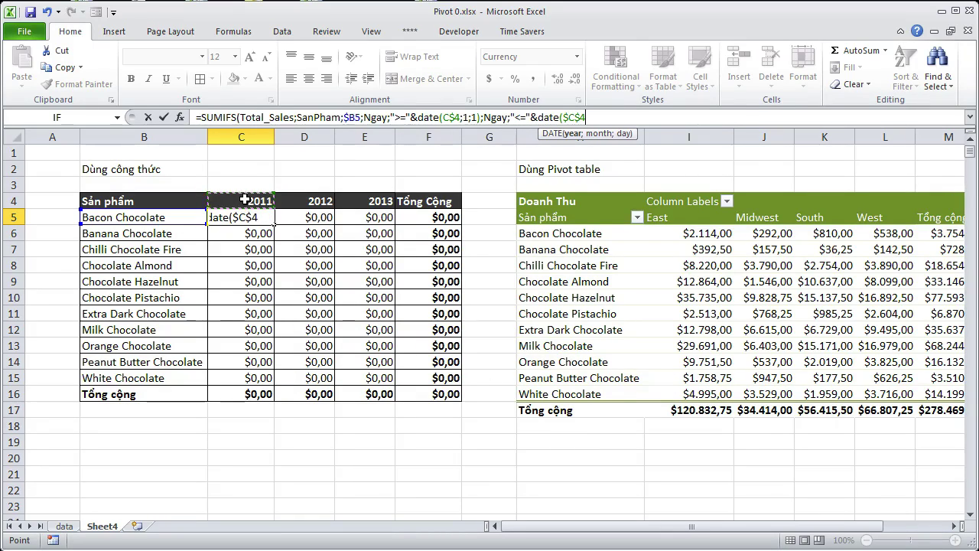
key("F4")
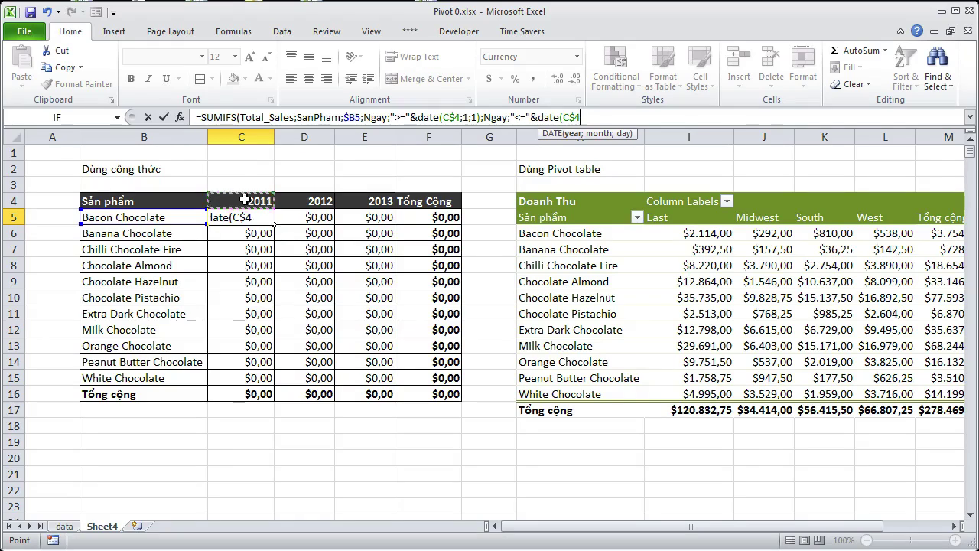
type(";12")
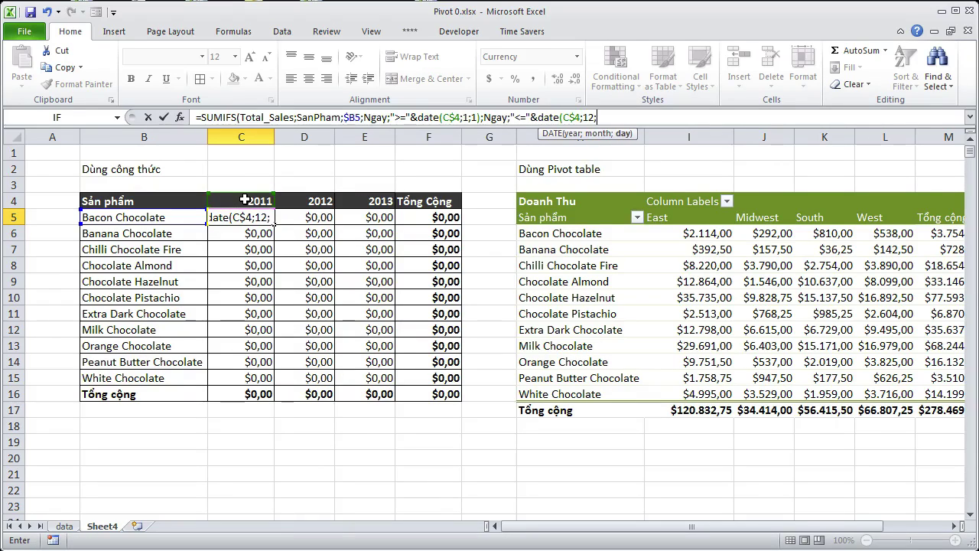
type(";31)")
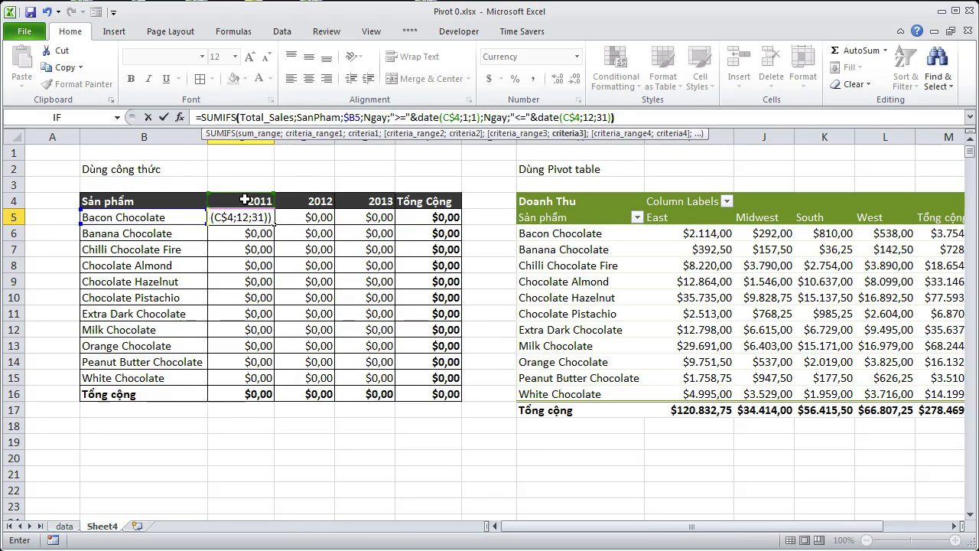
key("Return")
- Fill the C5 formula through C5:E15 and autofit column E to show $105.219,50
left_click(255, 219)
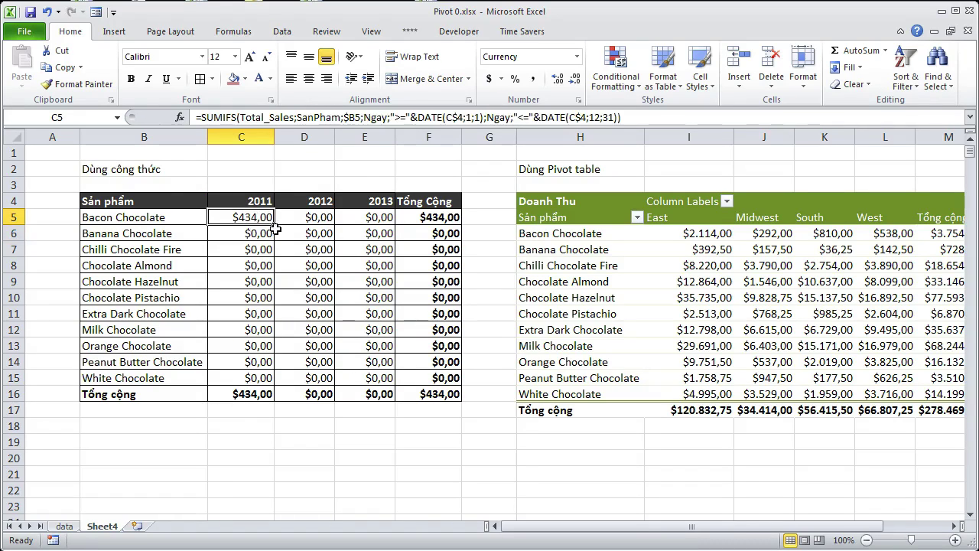
left_click_drag(274, 227, 264, 389)
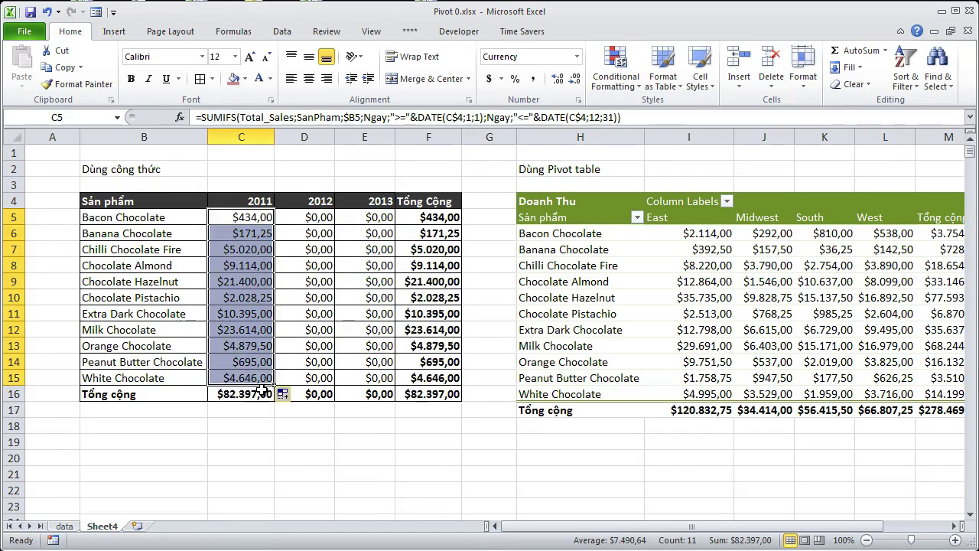
left_click_drag(276, 387, 395, 387)
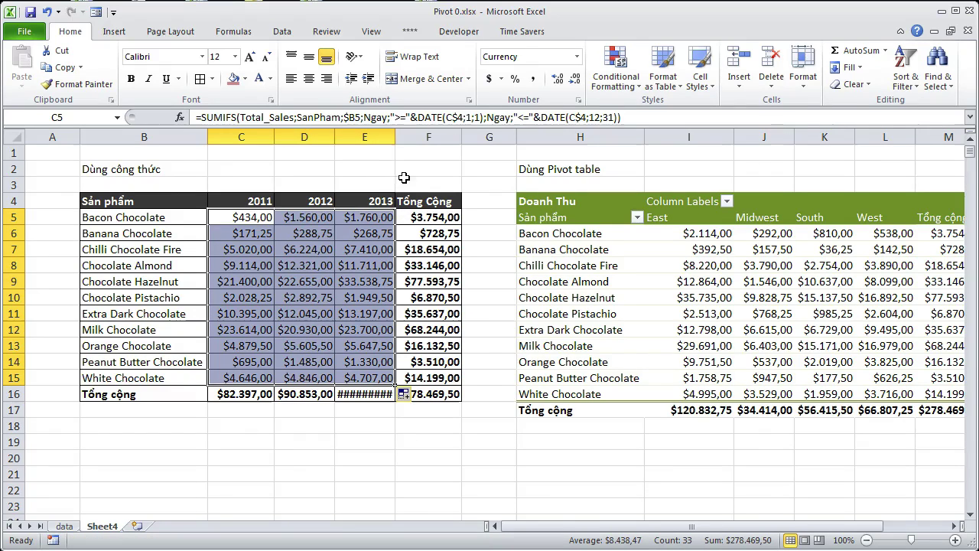
double_click(396, 136)
left_click(418, 426)
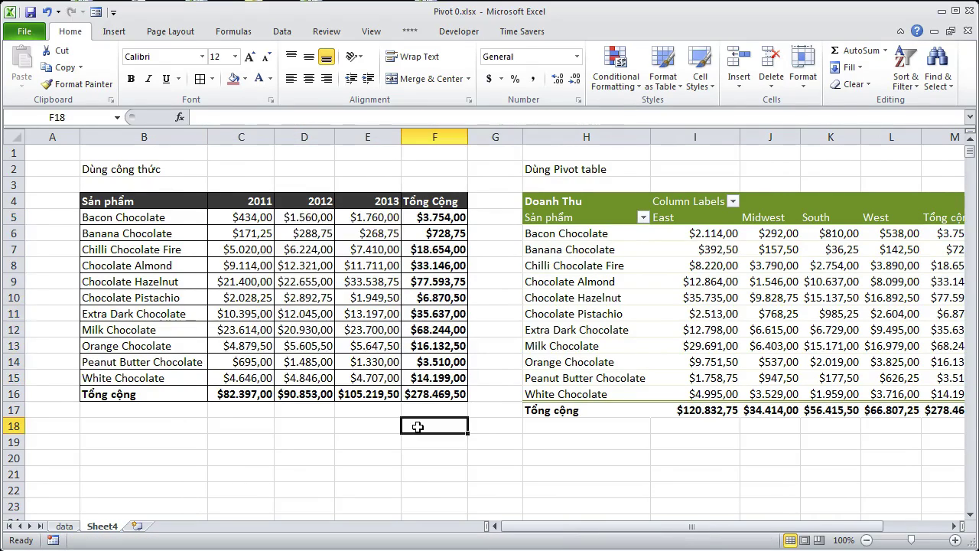
left_click(238, 217)
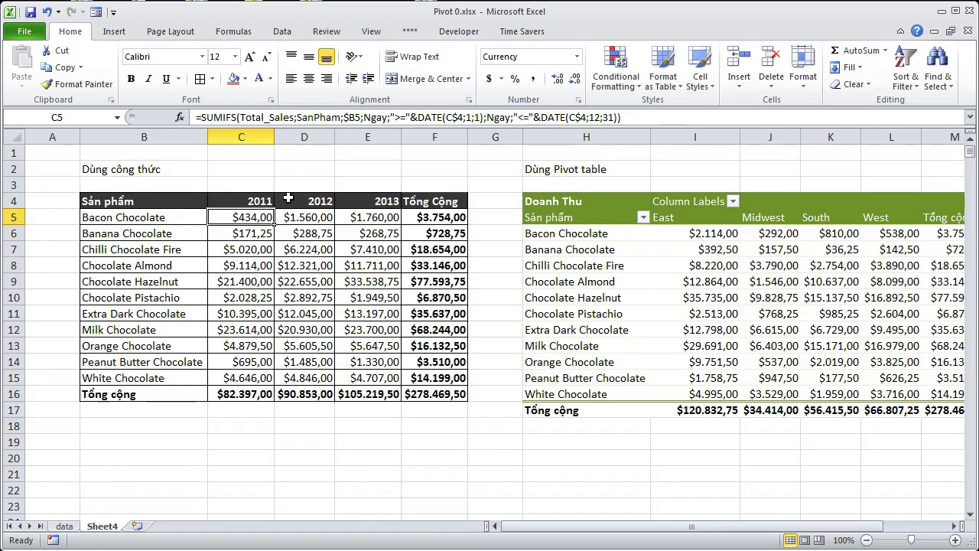
left_click_drag(254, 217, 358, 369)
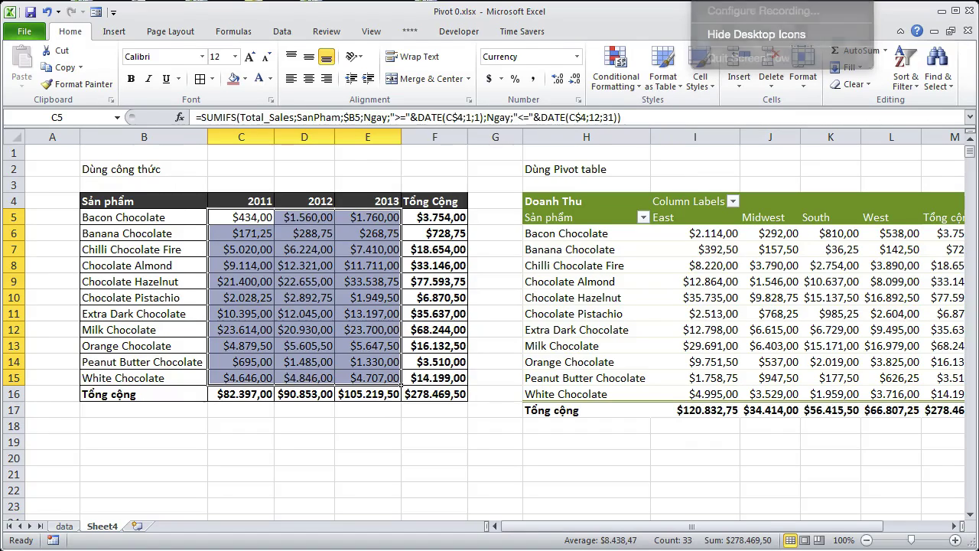
- Swap Vung for Ngay in the PivotTable's Column Labels so Doanh Thu splits by date
left_click(495, 281)
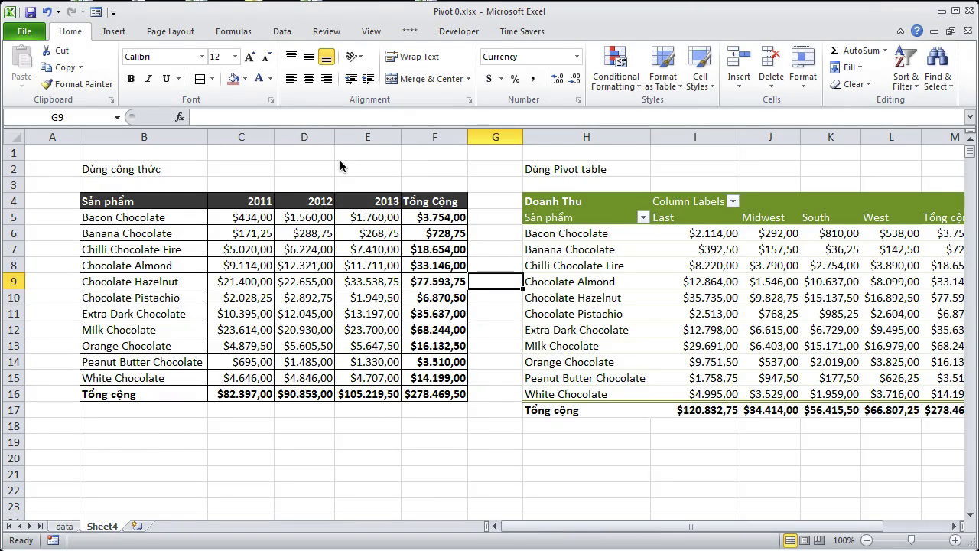
left_click_drag(572, 527, 639, 534)
left_click(430, 239)
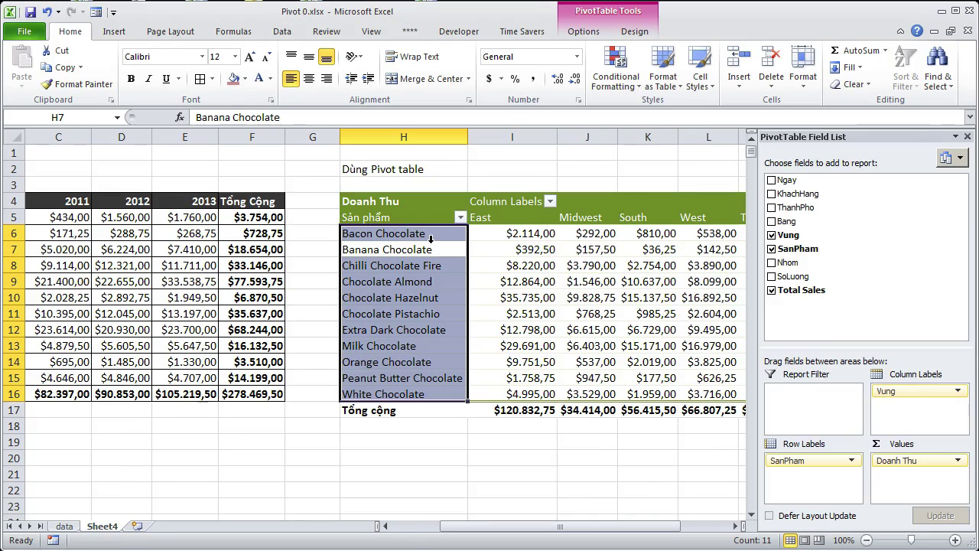
left_click_drag(570, 527, 655, 529)
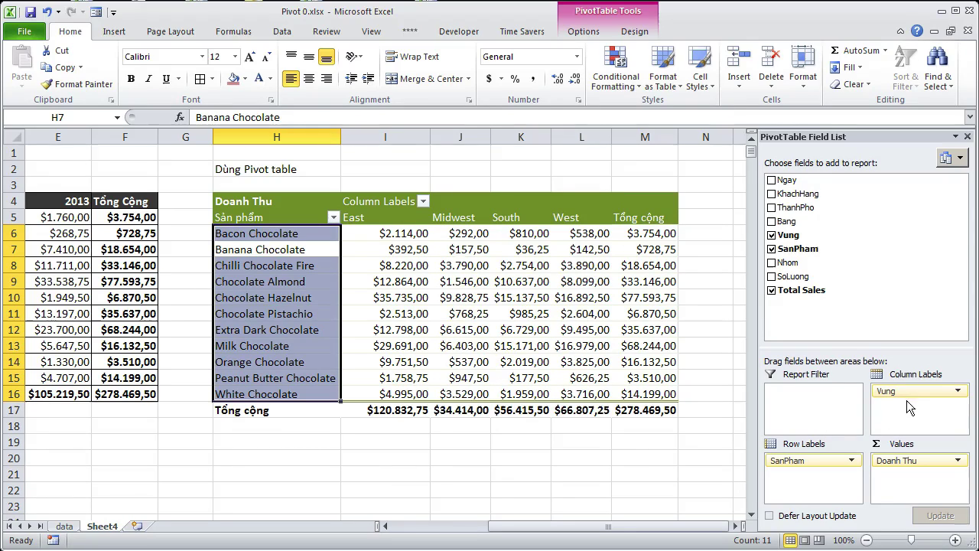
left_click_drag(918, 394, 638, 434)
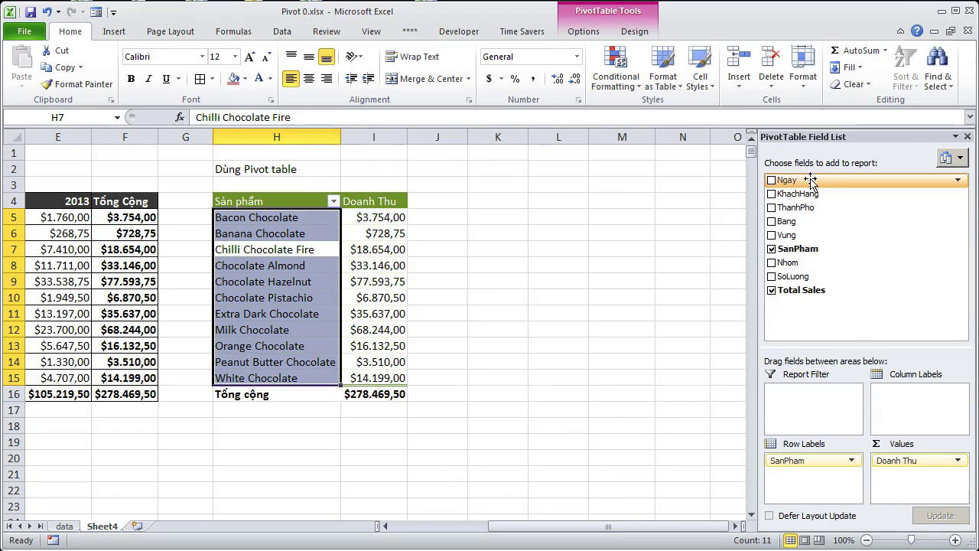
mouse_move(810, 179)
left_mouse_down()
mouse_move(866, 243)
mouse_move(906, 408)
left_mouse_up()
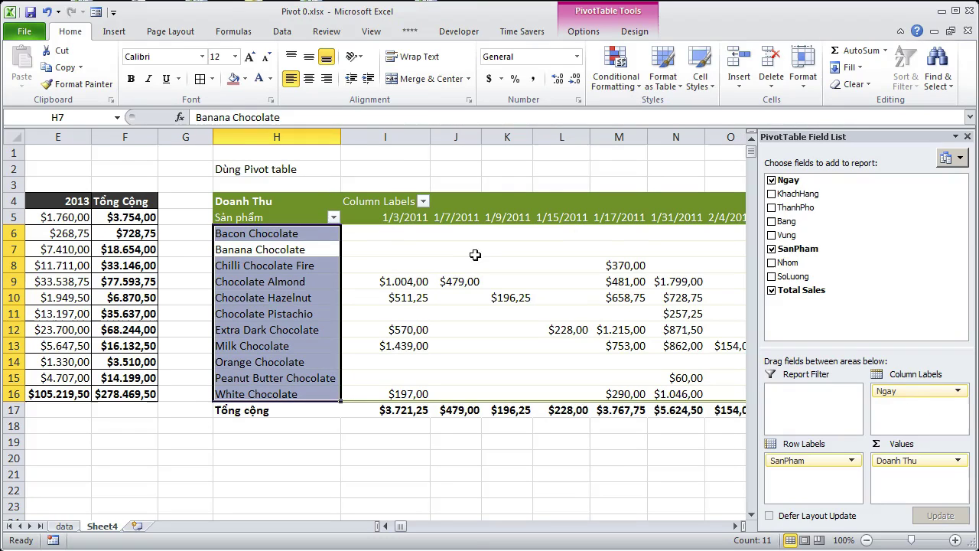
left_click(394, 217)
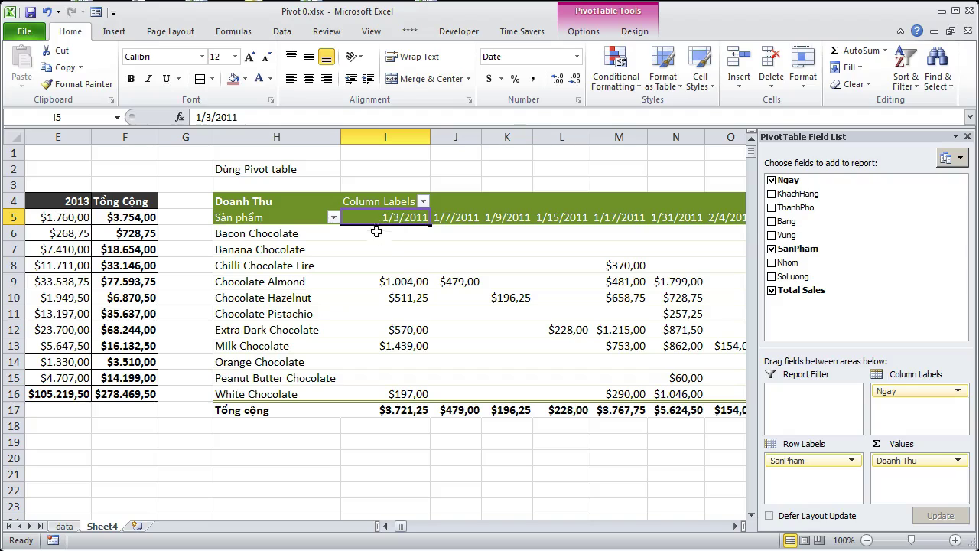
- Group the PivotTable's date headings by Years only, with Months deselected
right_click(378, 217)
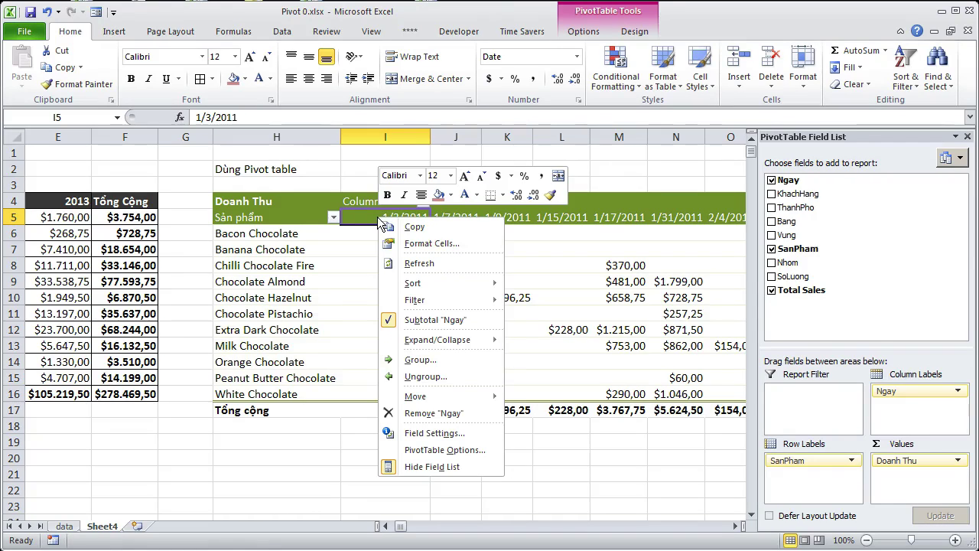
left_click(429, 363)
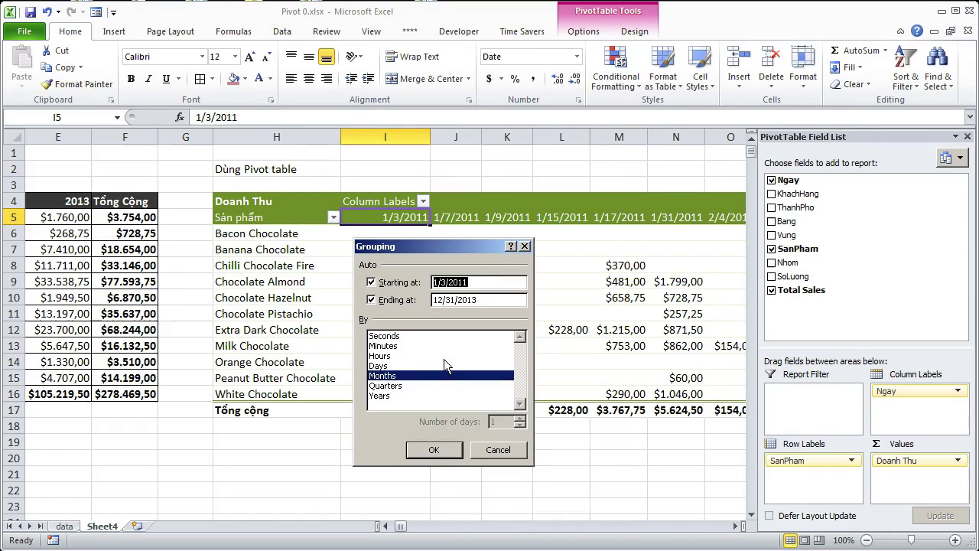
left_click(392, 396)
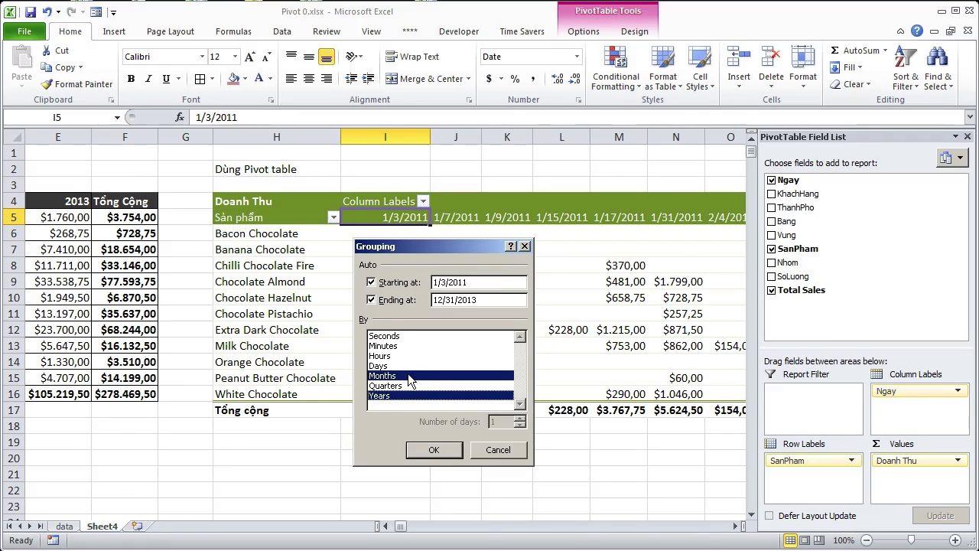
left_click(407, 375)
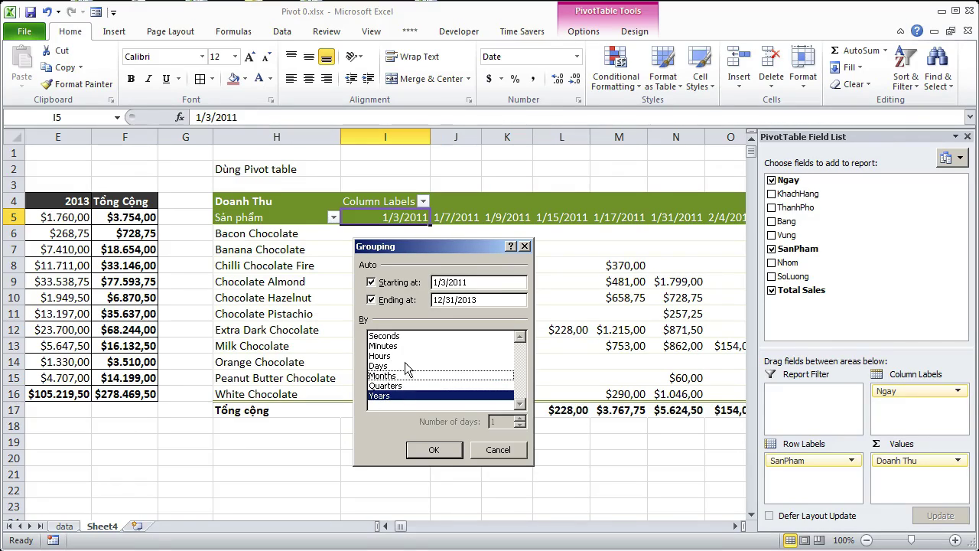
left_click(434, 450)
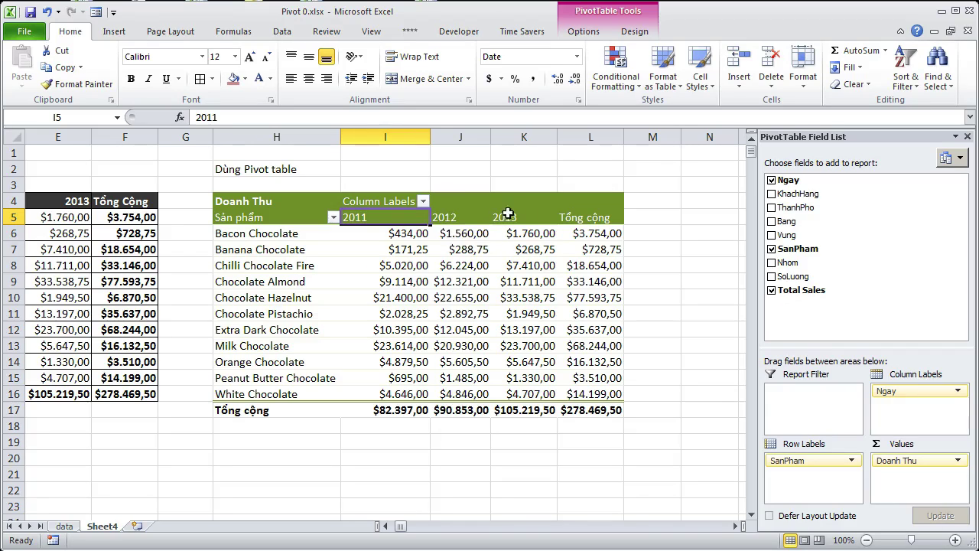
- Compare the Extra Dark Chocolate yearly figures and the C5 SUMIFS formula against the PivotTable
left_click(463, 455)
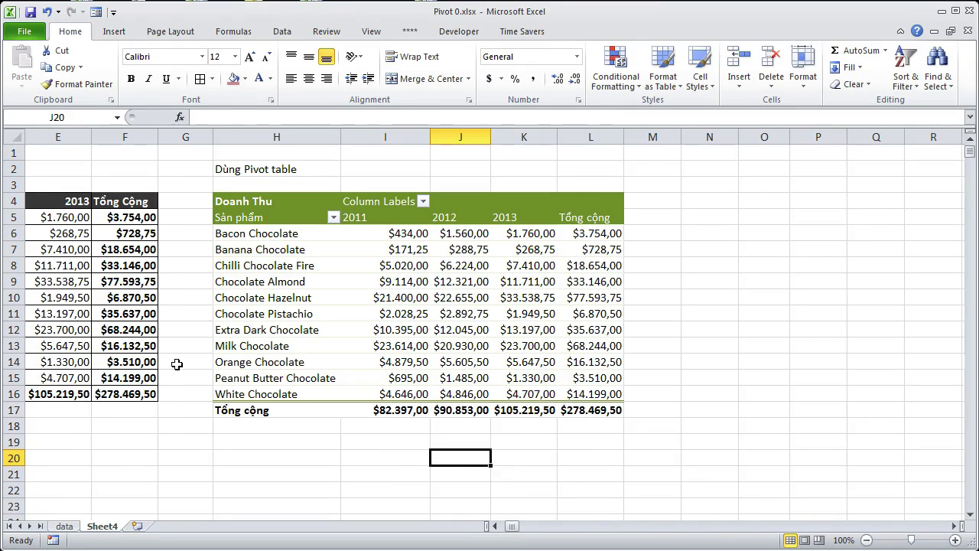
left_click_drag(69, 313, 27, 314)
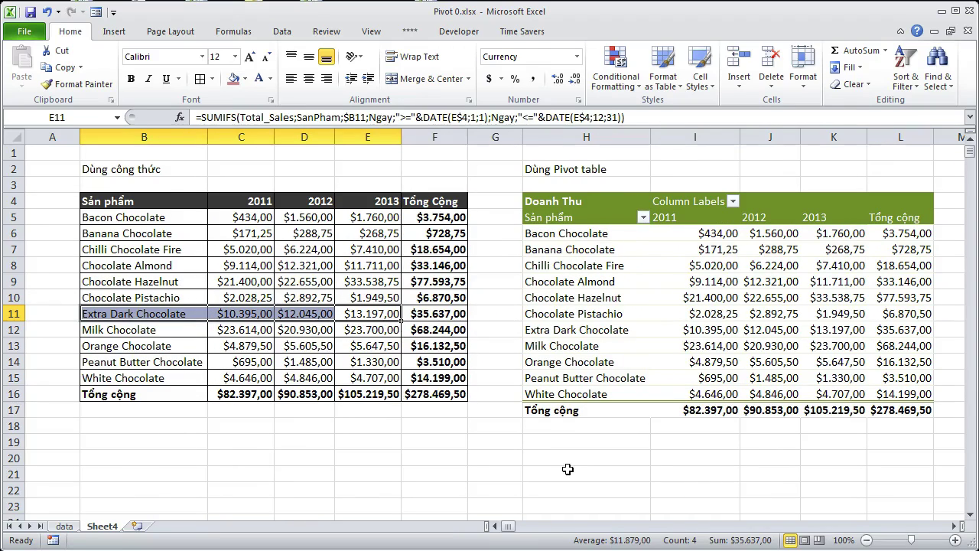
left_click(564, 469)
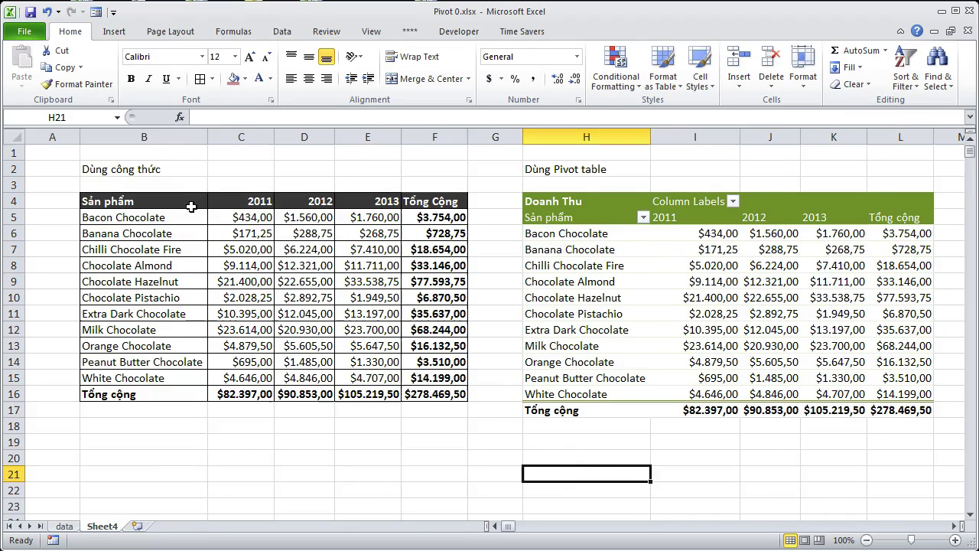
left_click(240, 219)
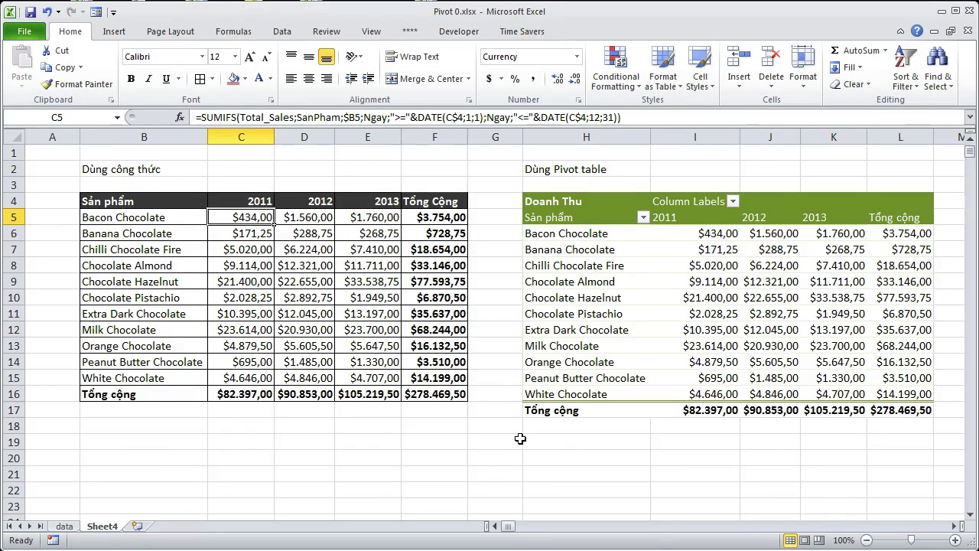